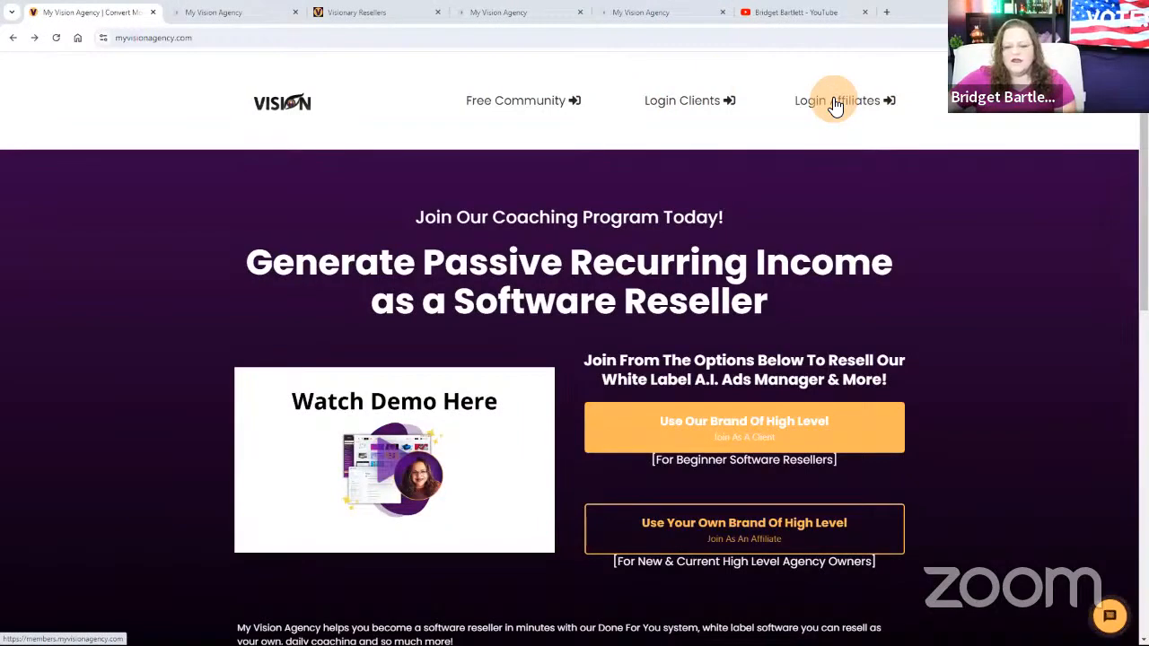
View the members list and the learning area of the Visionary Resellers community.
click(240, 18)
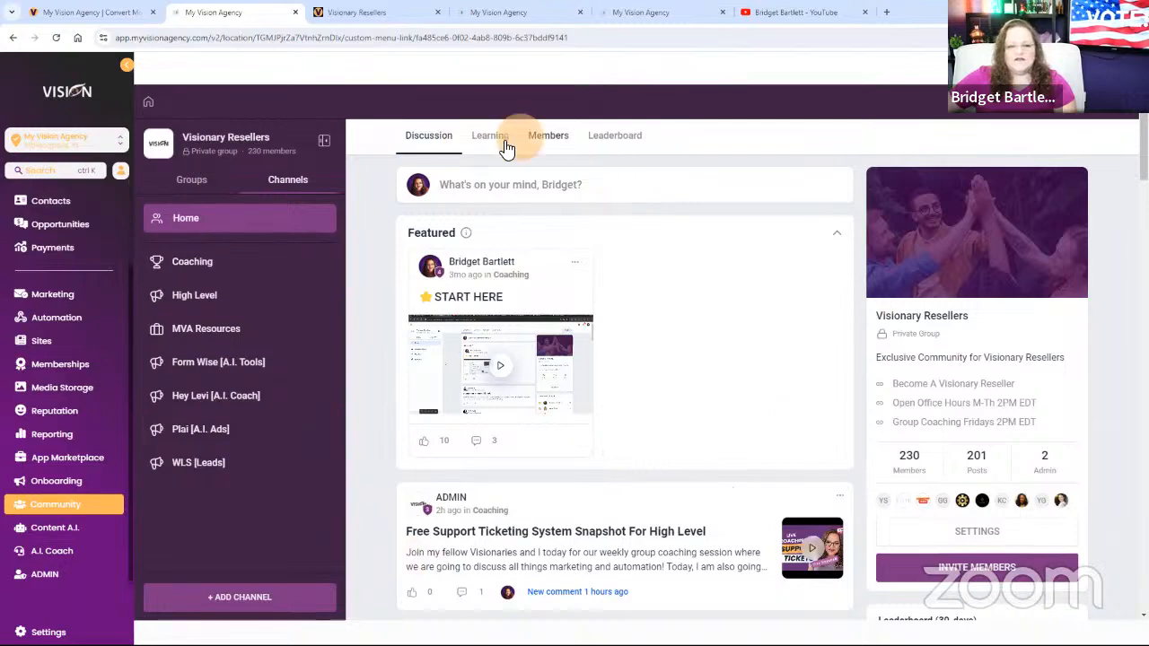
click(563, 141)
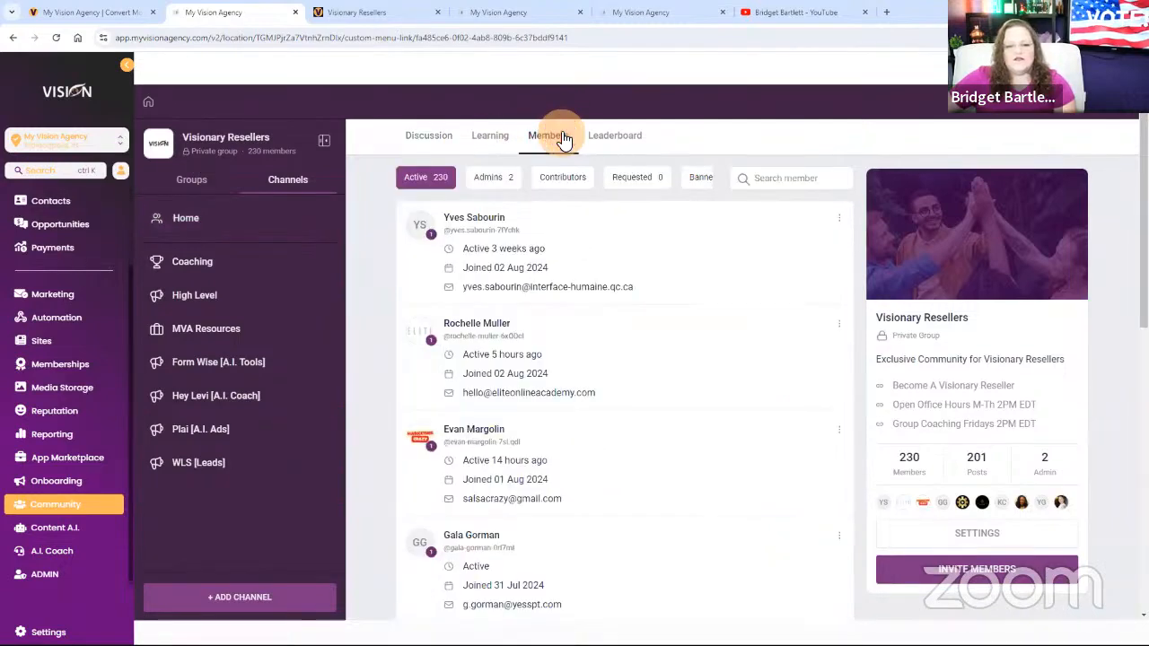
click(476, 137)
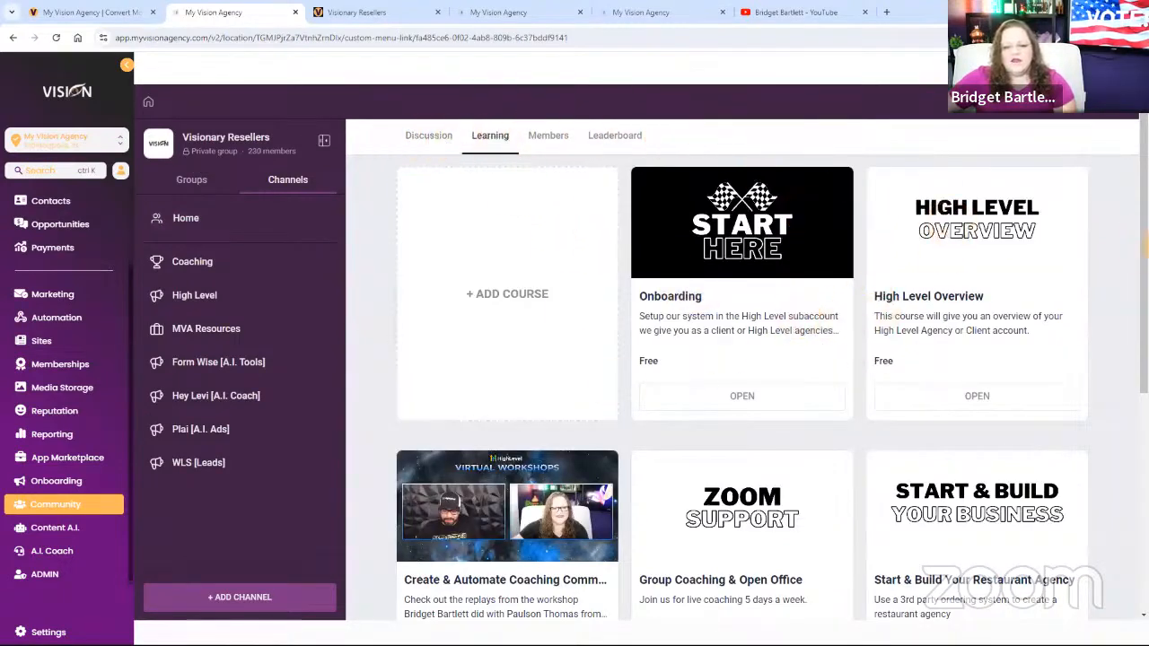
View the Friday group coaching lesson in the Group Coaching & Open Office course, and return to the course list.
scroll(699, 435, down, 2)
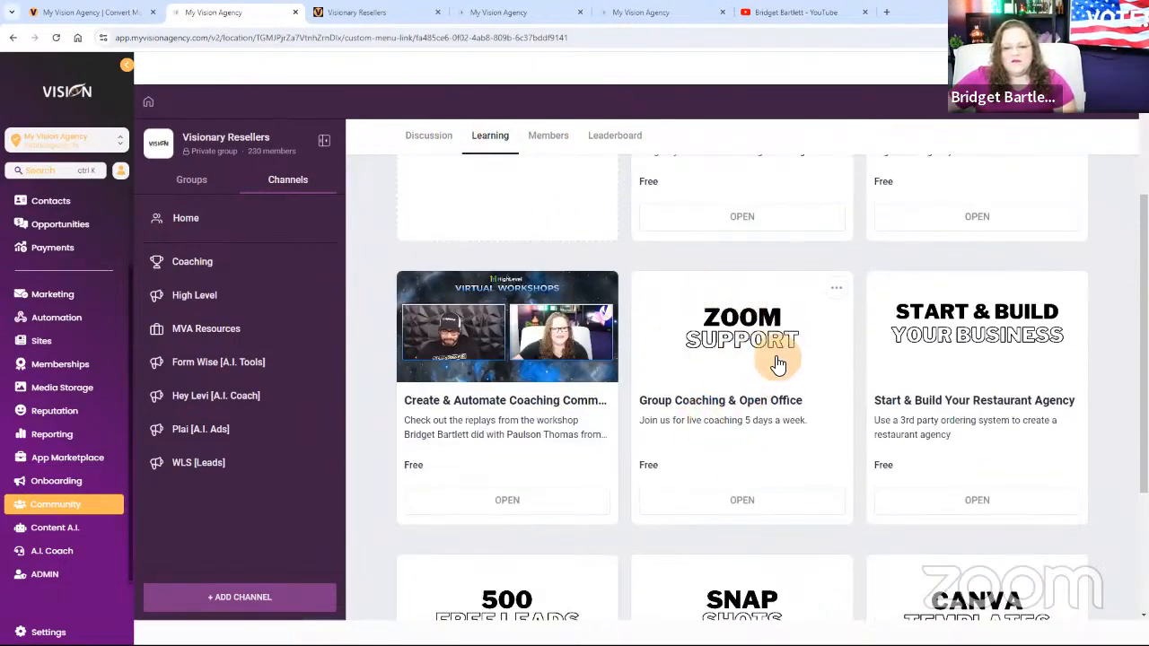
click(741, 345)
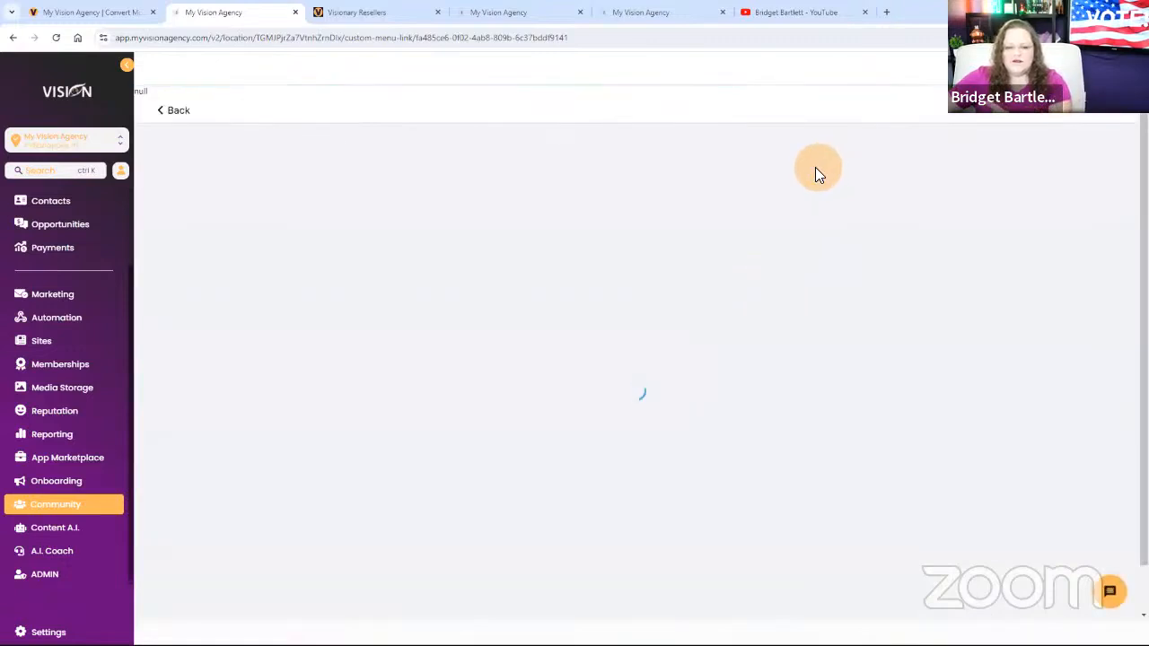
scroll(1032, 439, down, 2)
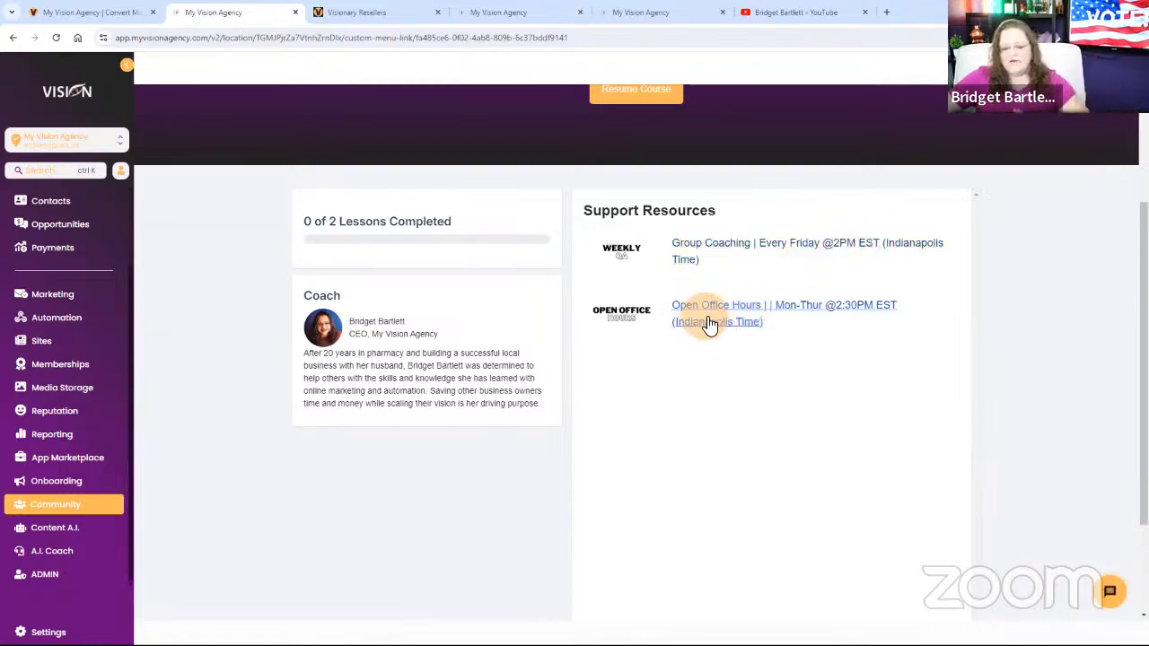
click(727, 250)
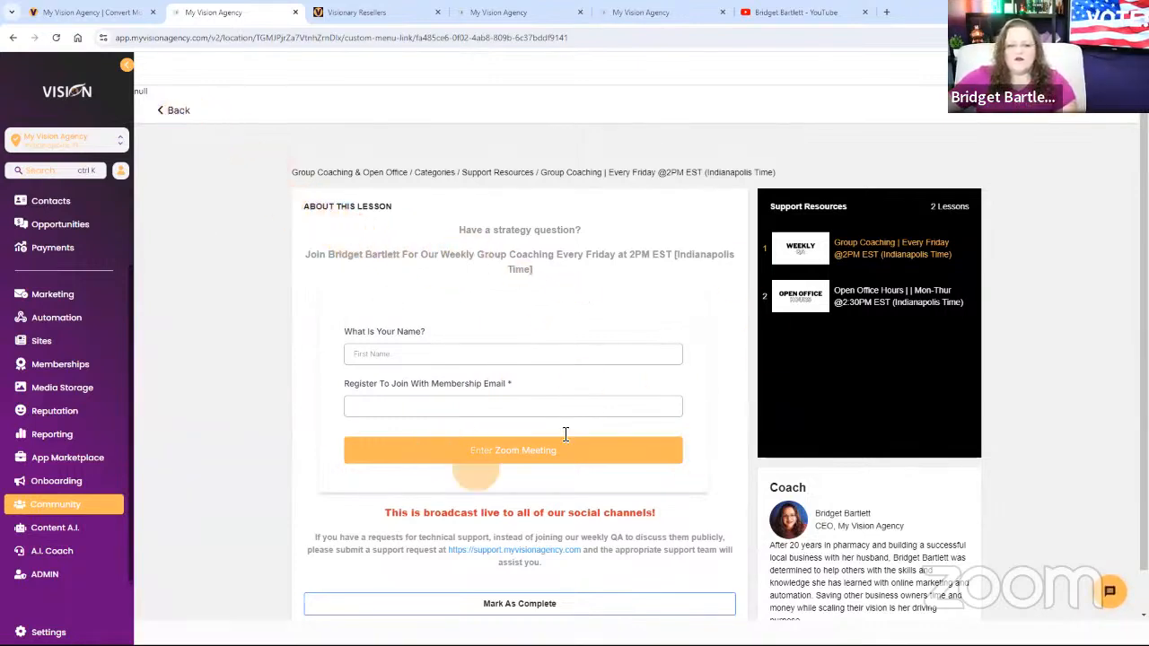
click(182, 116)
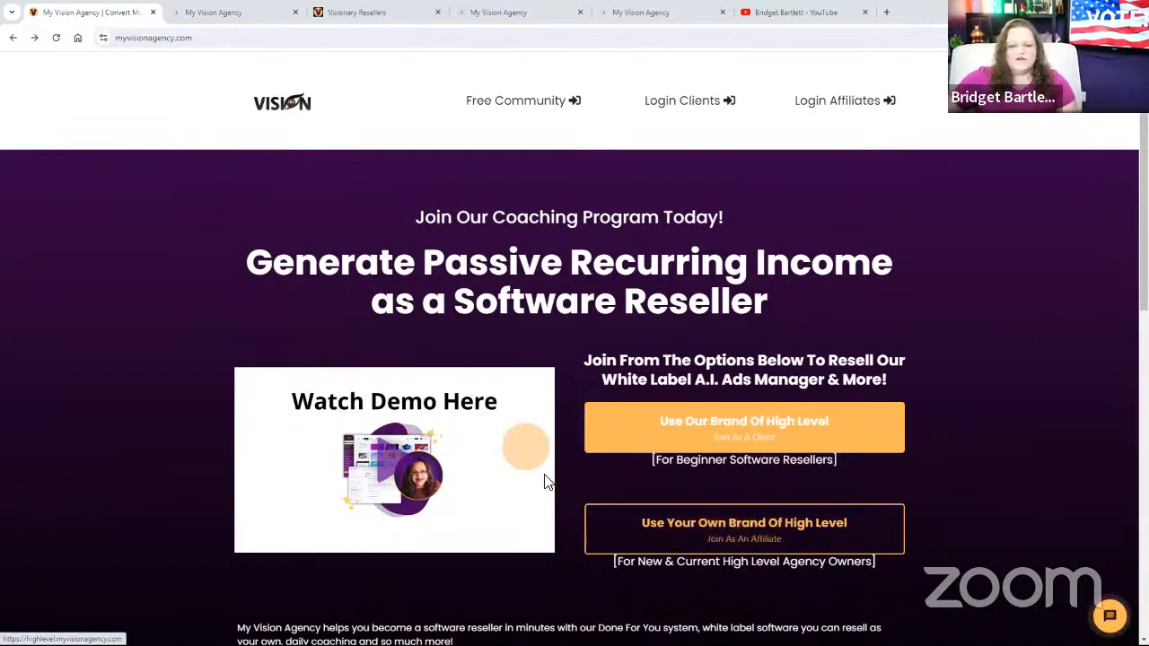
Read the "Free Support Ticketing System Snapshot For High Level" post in the Visionary Resellers members community, and close it.
click(205, 15)
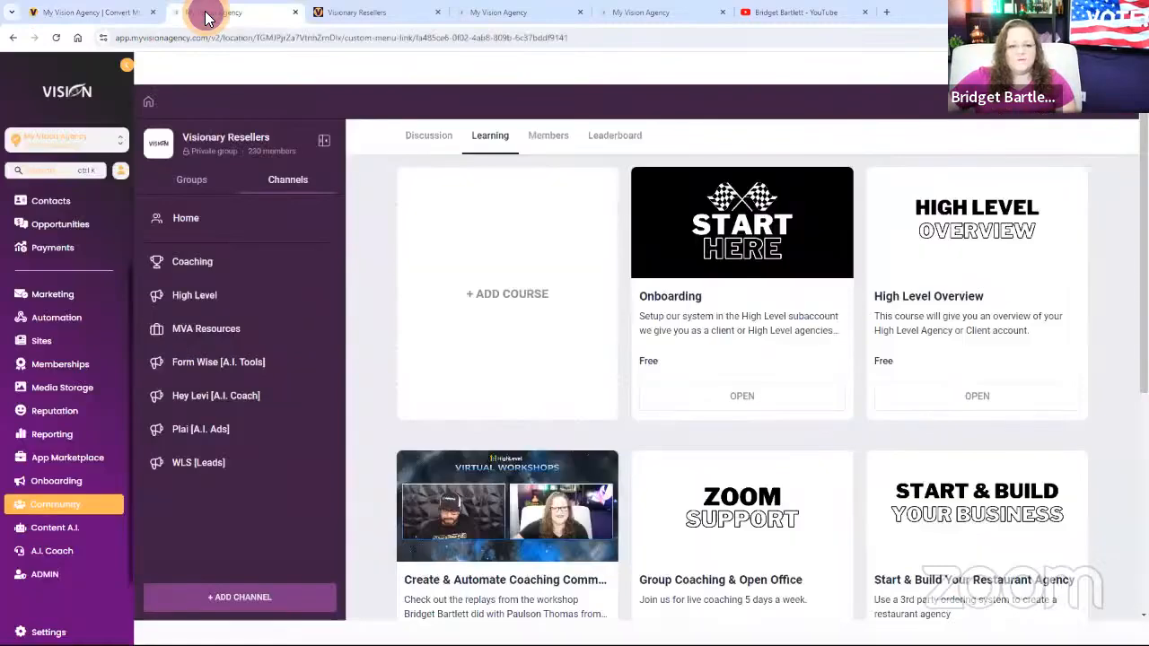
click(350, 13)
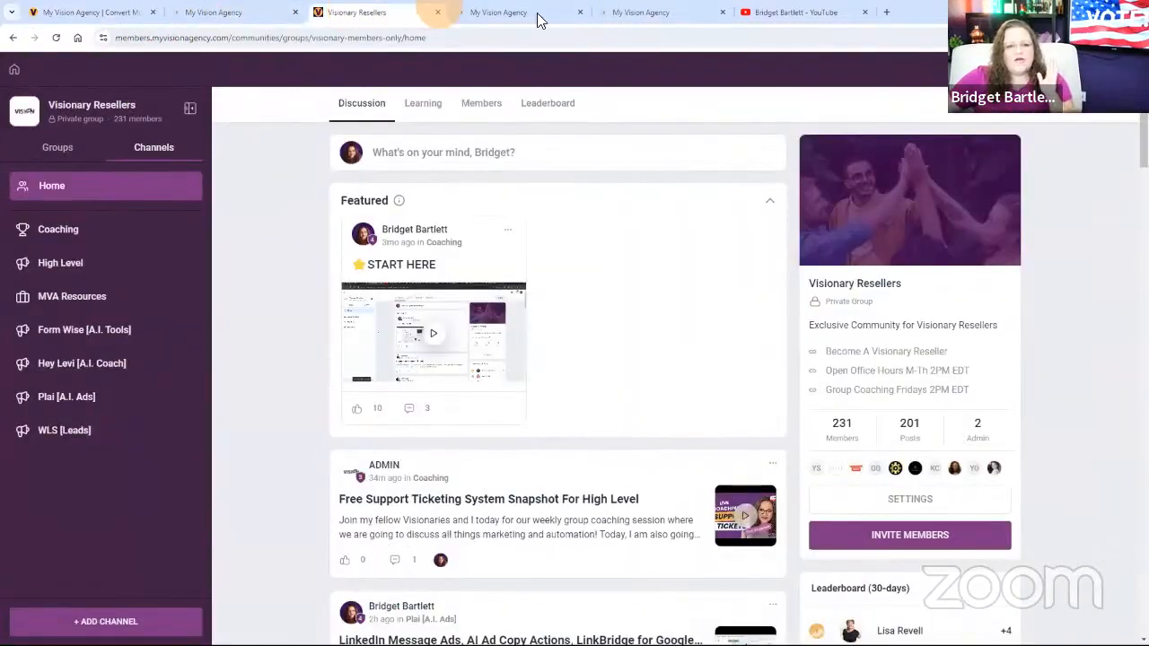
click(498, 13)
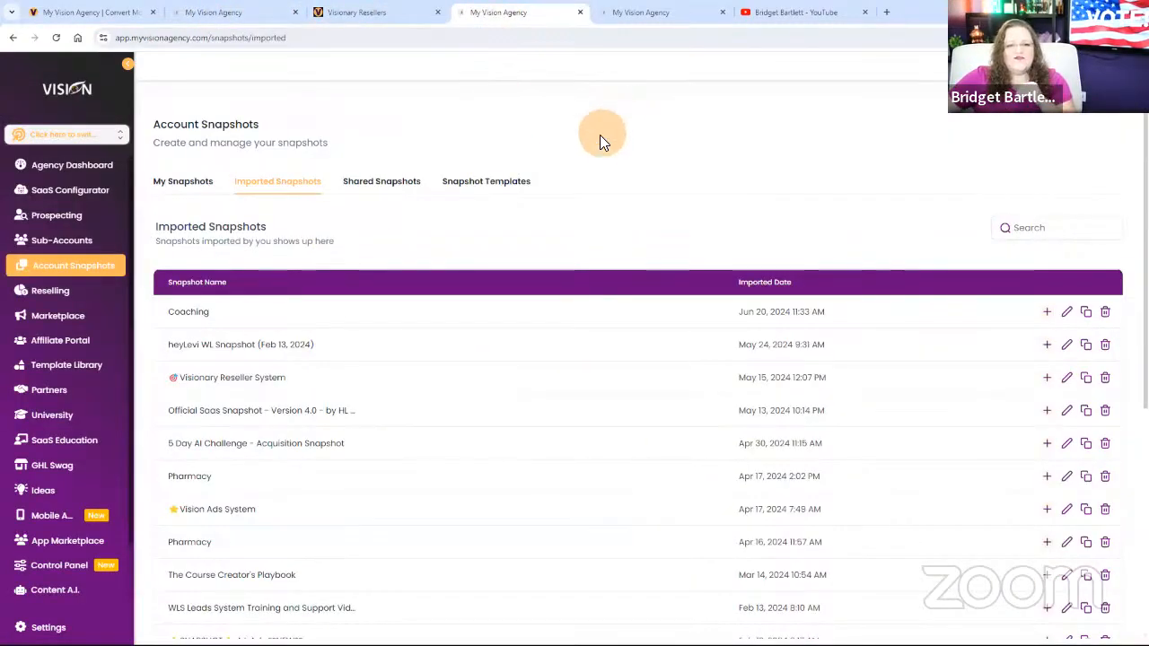
click(352, 13)
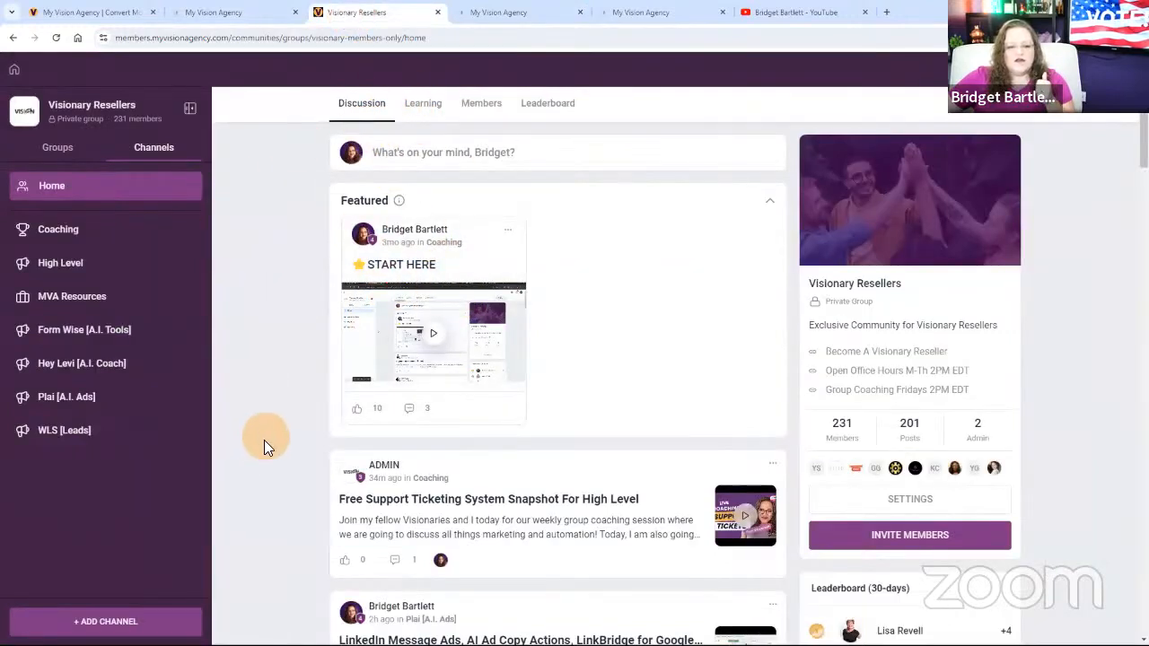
scroll(260, 436, down, 2)
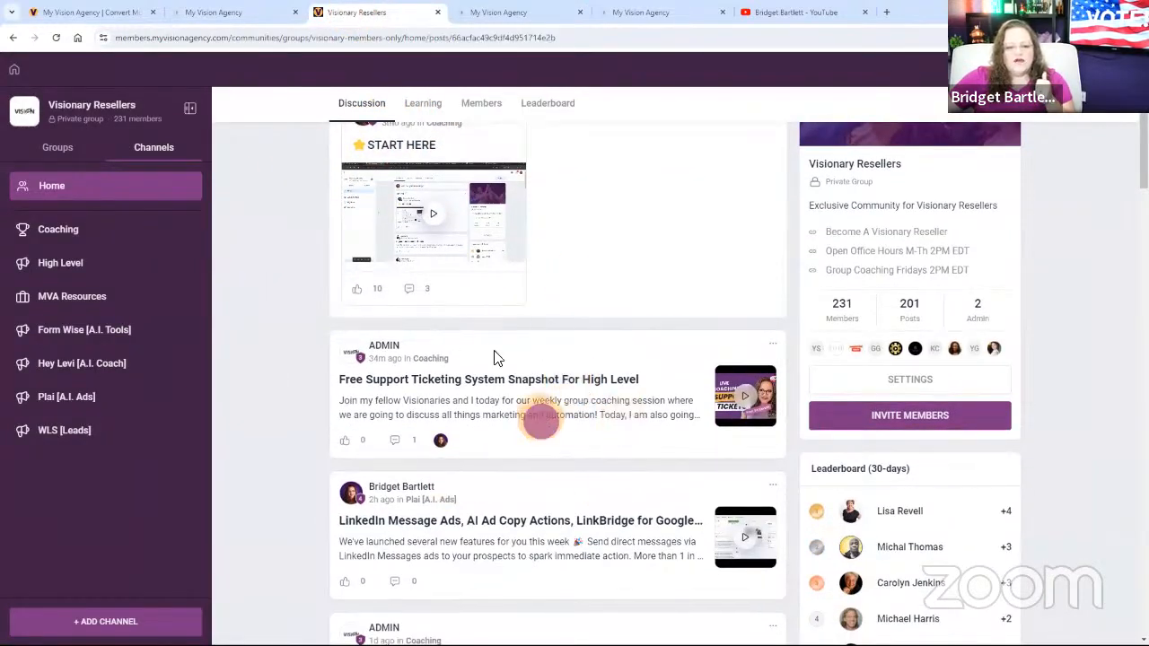
click(539, 413)
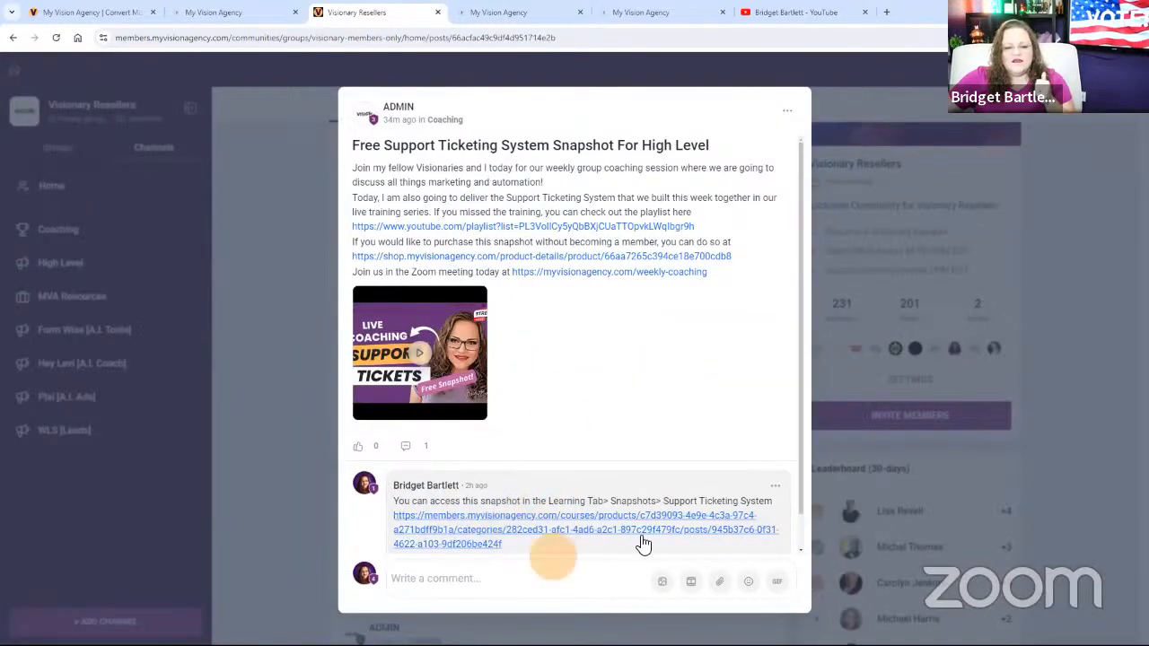
click(284, 406)
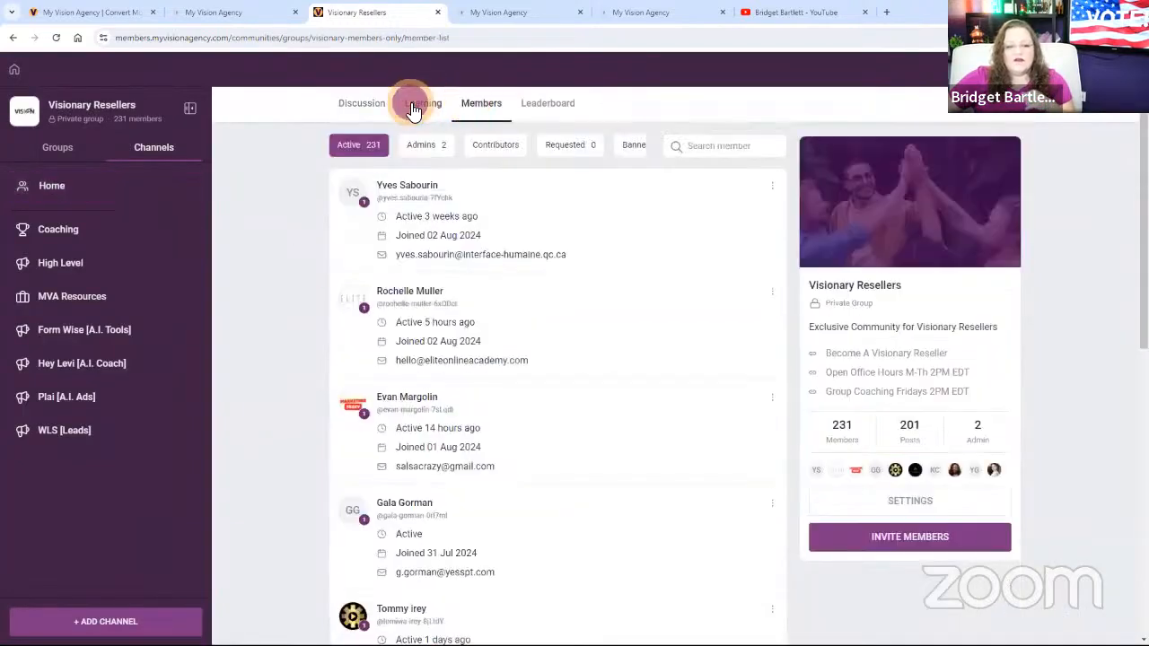
Open the Support Ticketing System lesson in the community's Snapshots course.
click(417, 105)
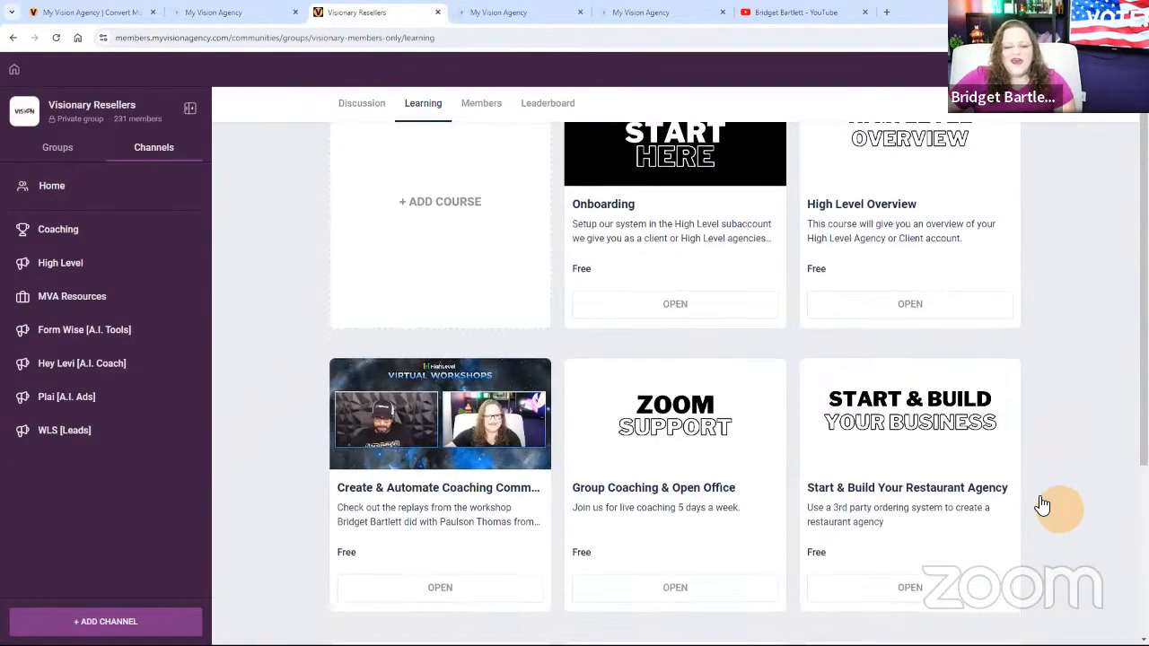
scroll(823, 371, down, 3)
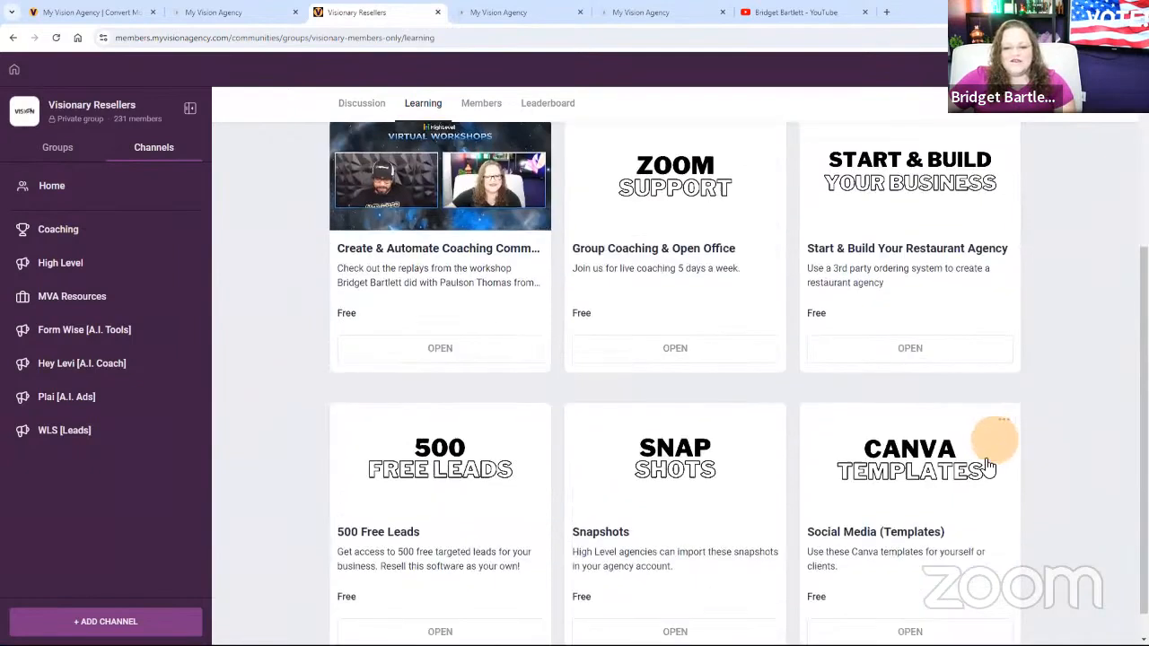
click(660, 462)
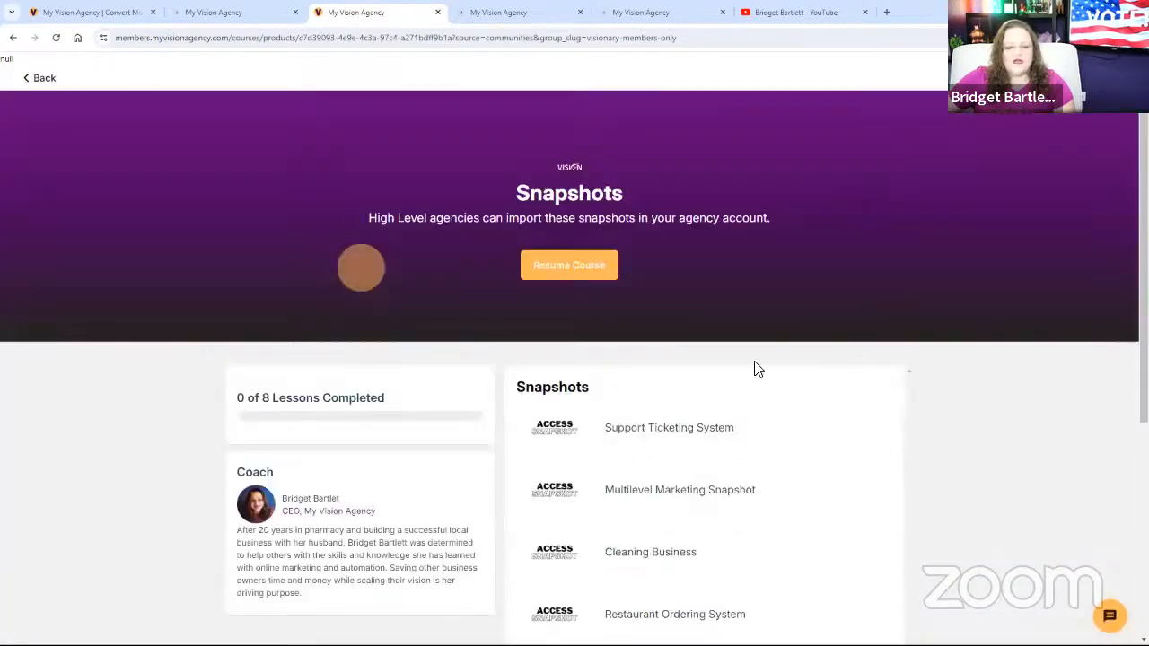
click(649, 428)
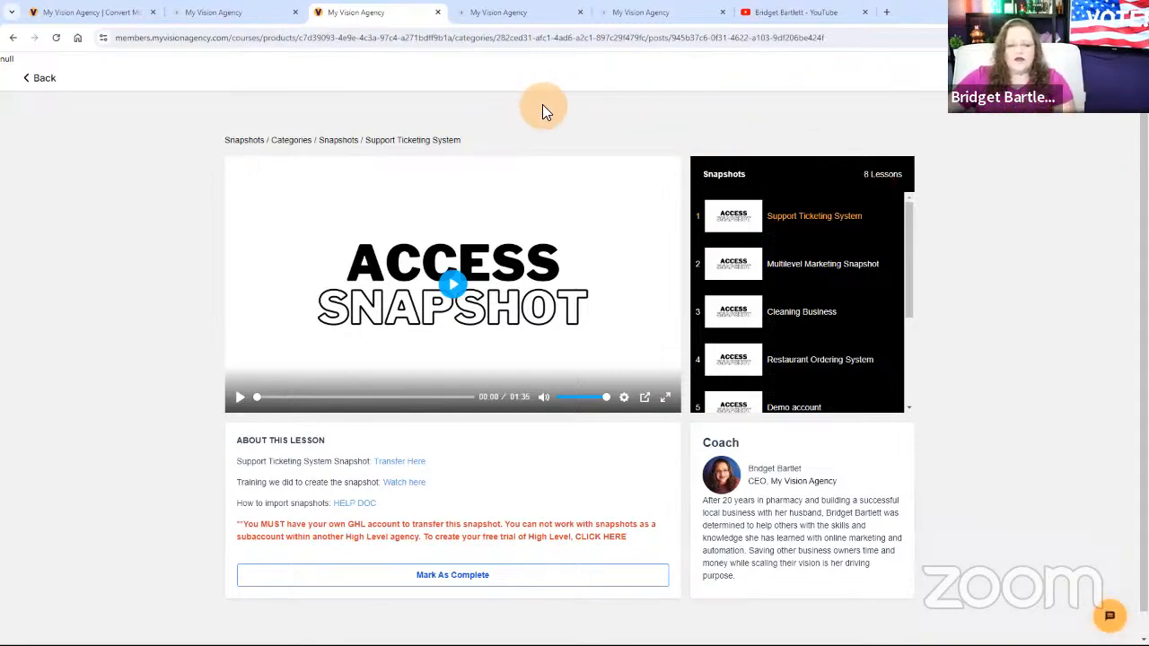
Review the agency's own snapshots, highlighting the Support Tickets entry's sub-account, and go to the imported snapshots.
click(499, 12)
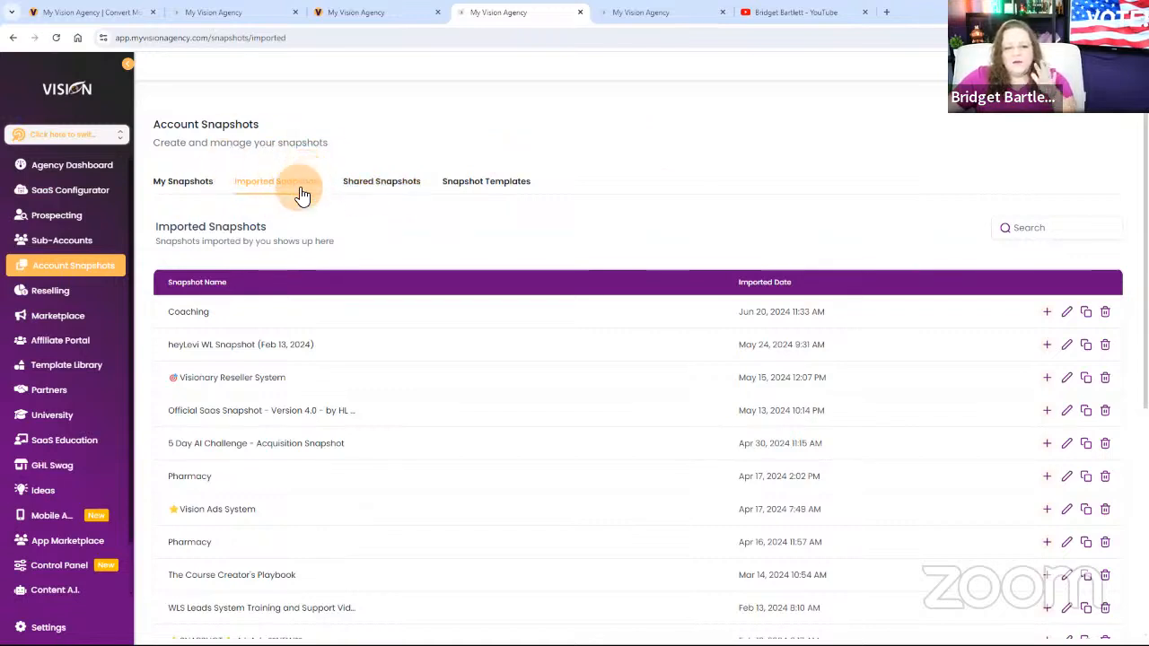
click(181, 186)
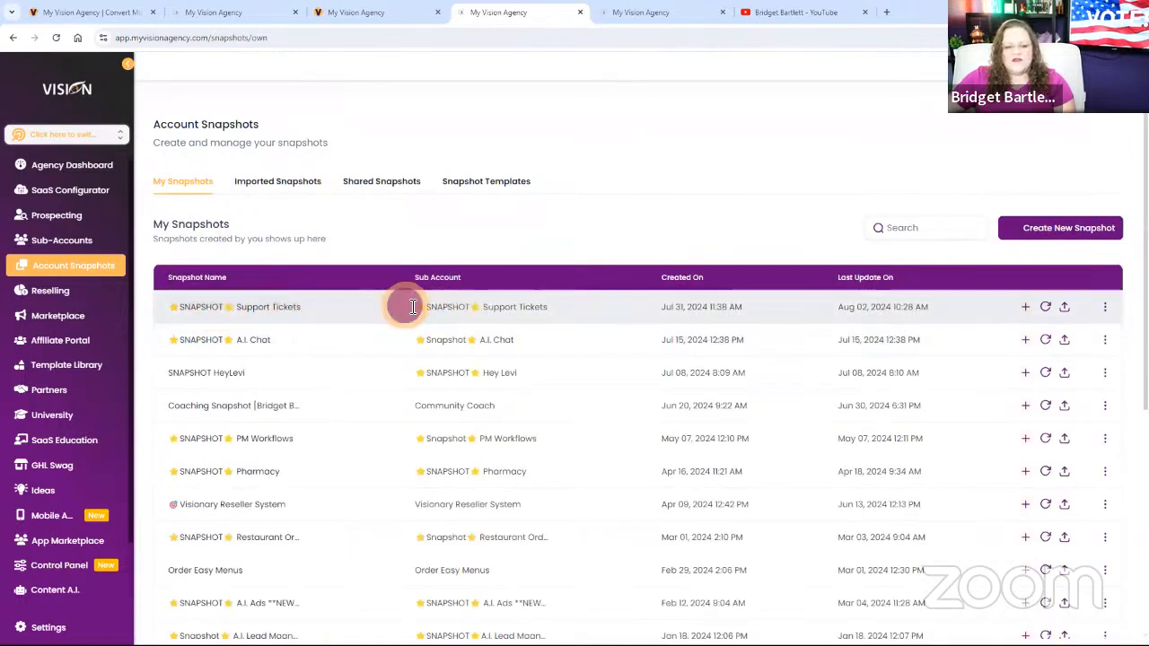
drag(401, 307, 575, 307)
drag(487, 307, 175, 316)
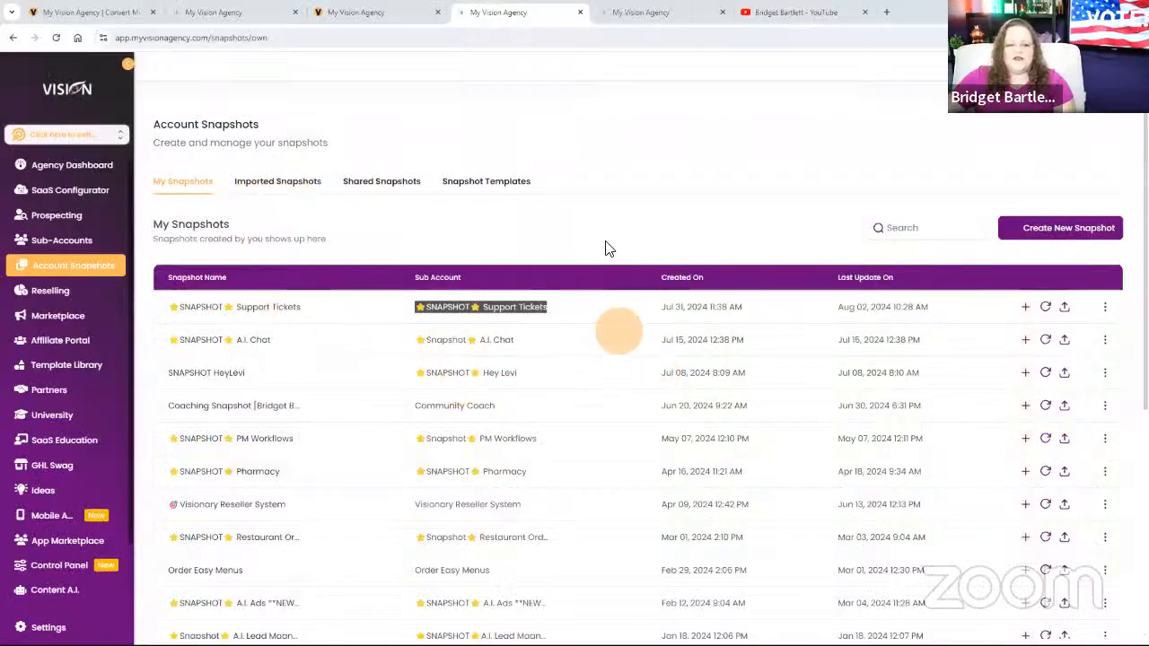
click(296, 182)
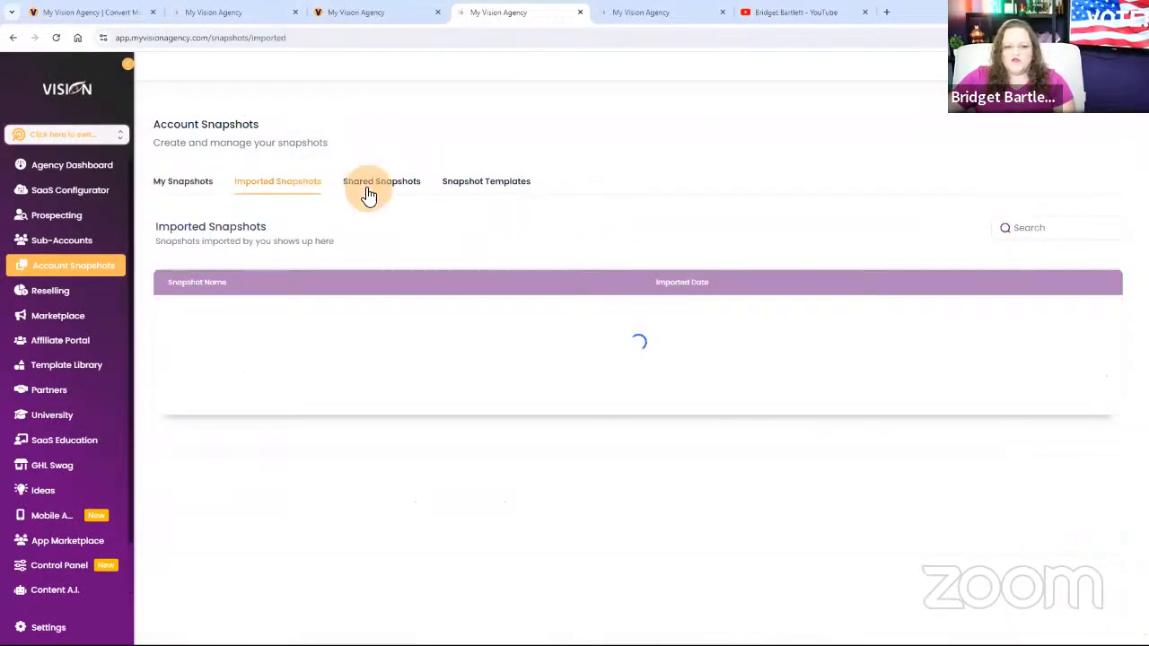
Check the own and imported snapshots offered when creating a sub-account, and close the template selection.
click(657, 11)
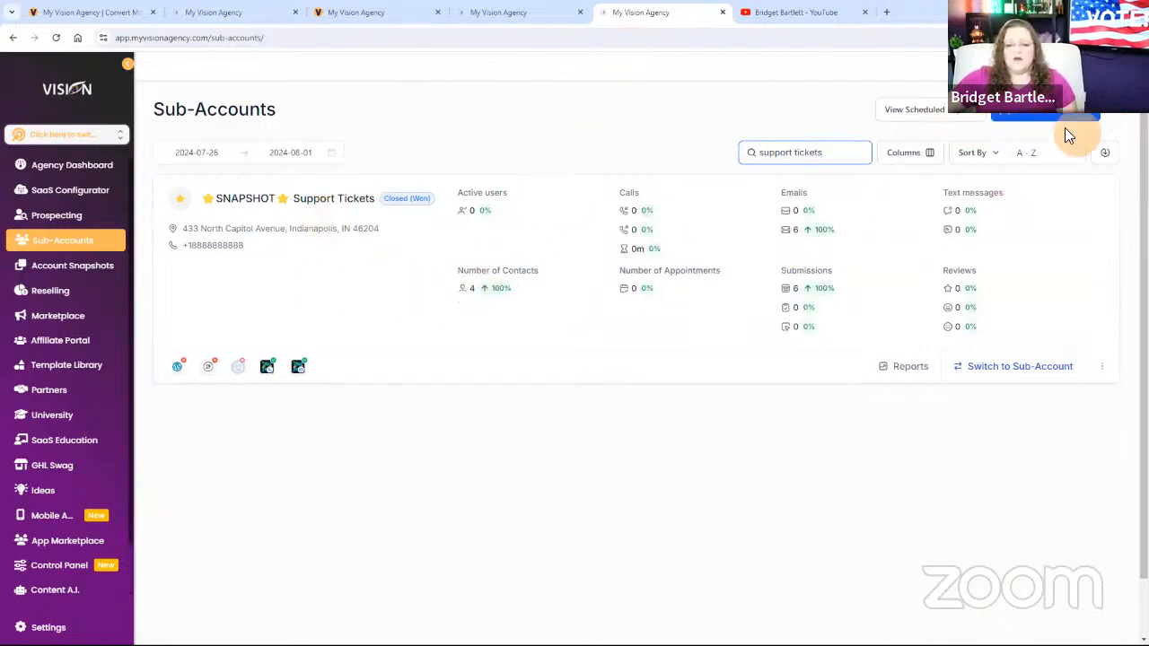
click(1034, 117)
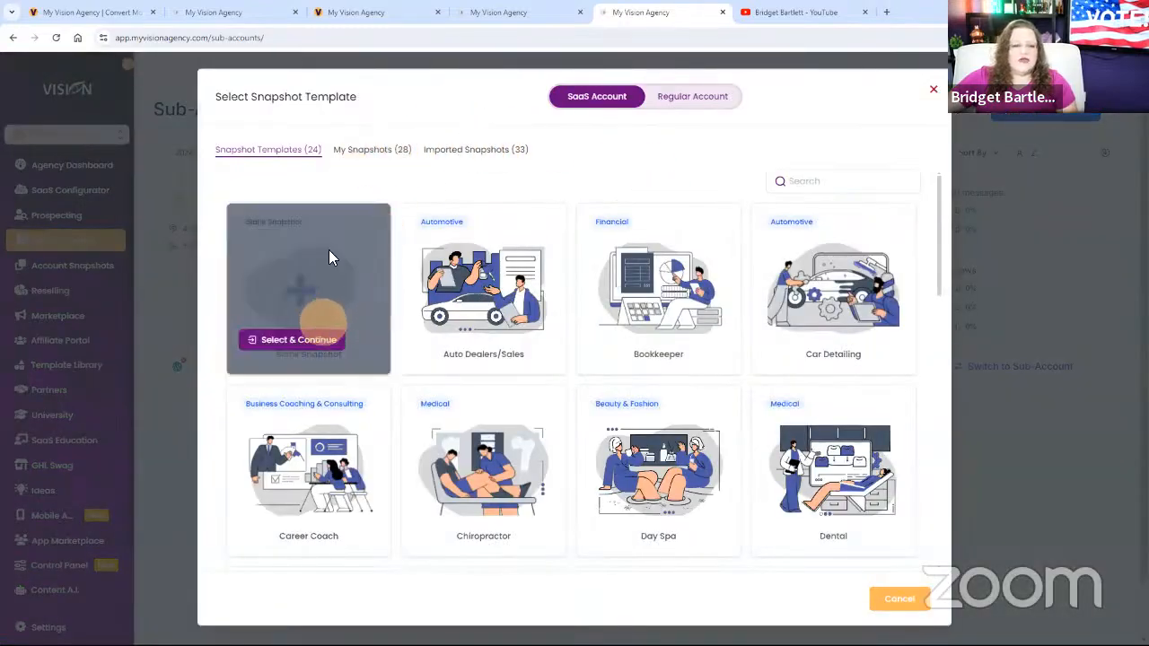
click(371, 155)
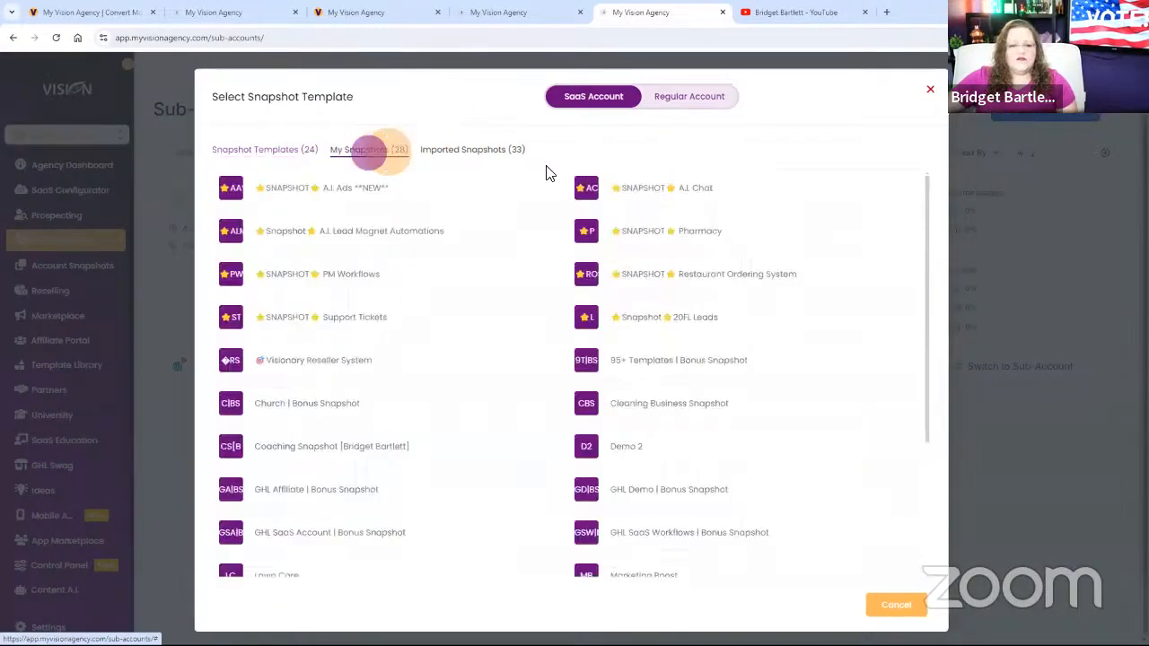
click(516, 154)
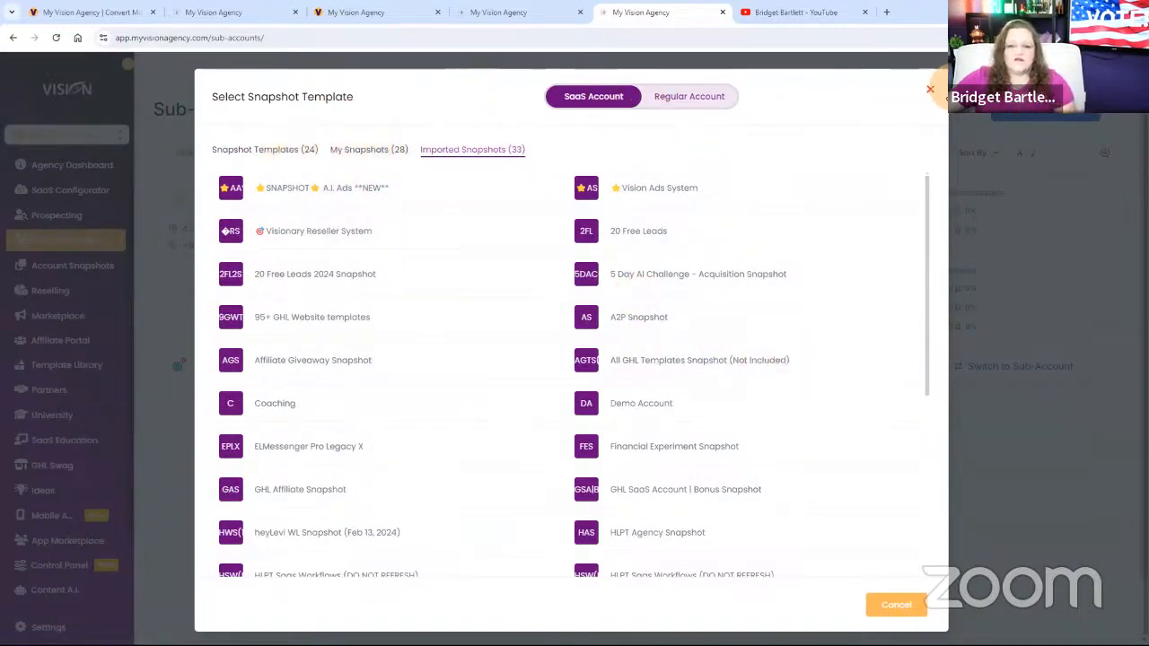
click(927, 91)
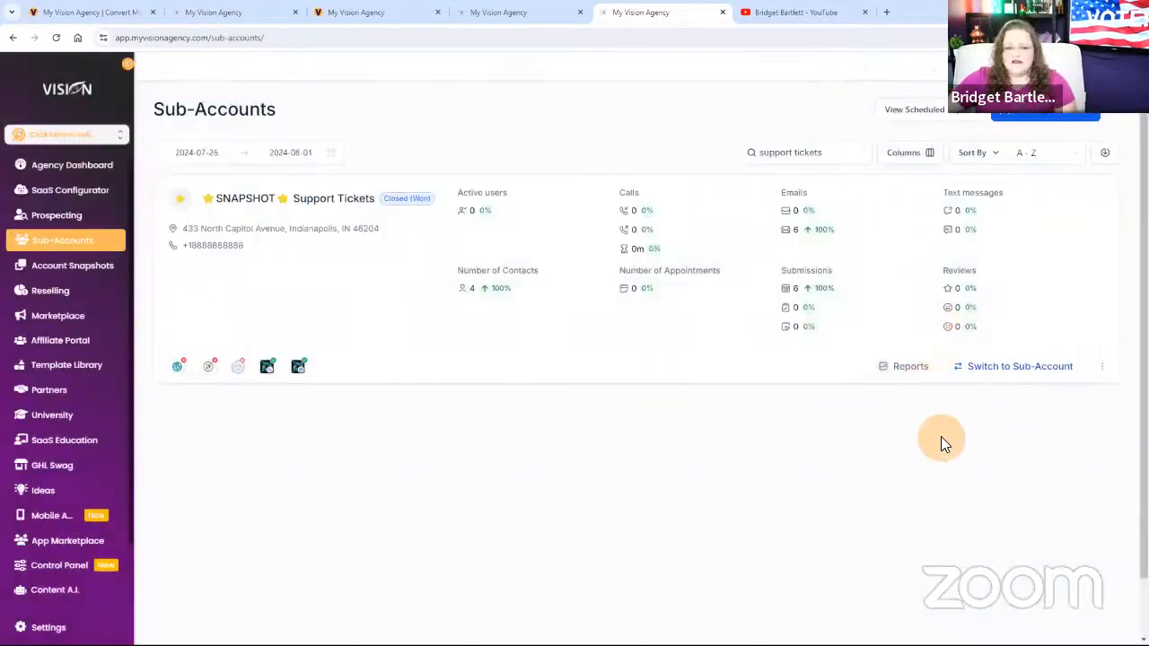
Start a new SaaS sub-account from the blank snapshot.
click(1023, 117)
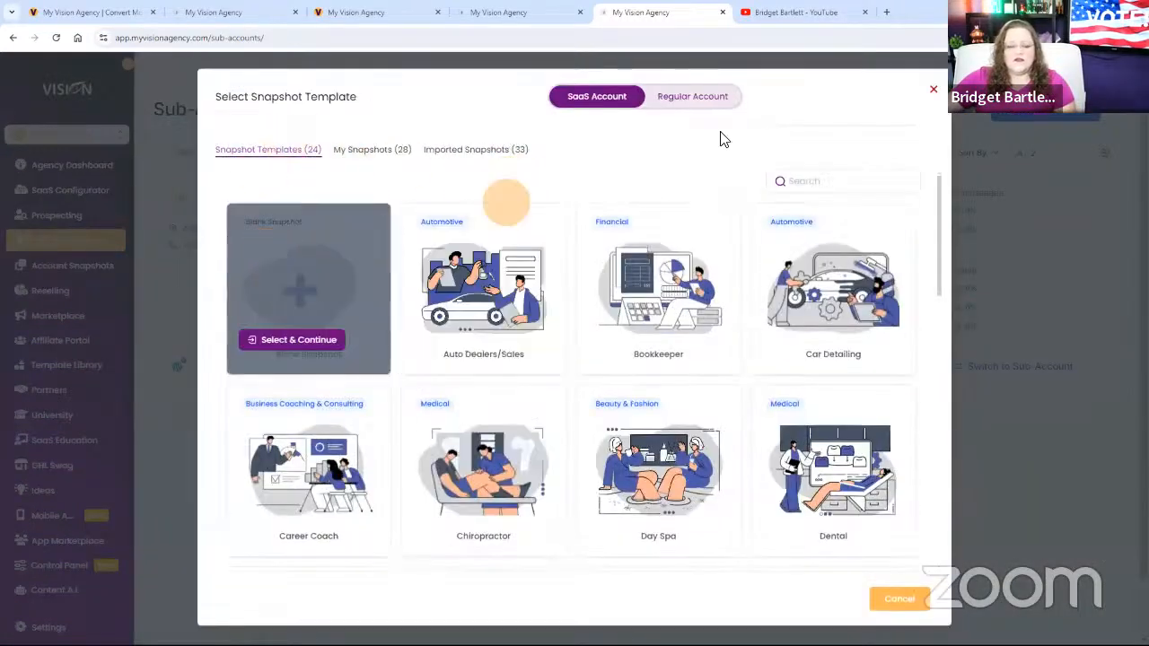
mouse_move(303, 320)
click(299, 340)
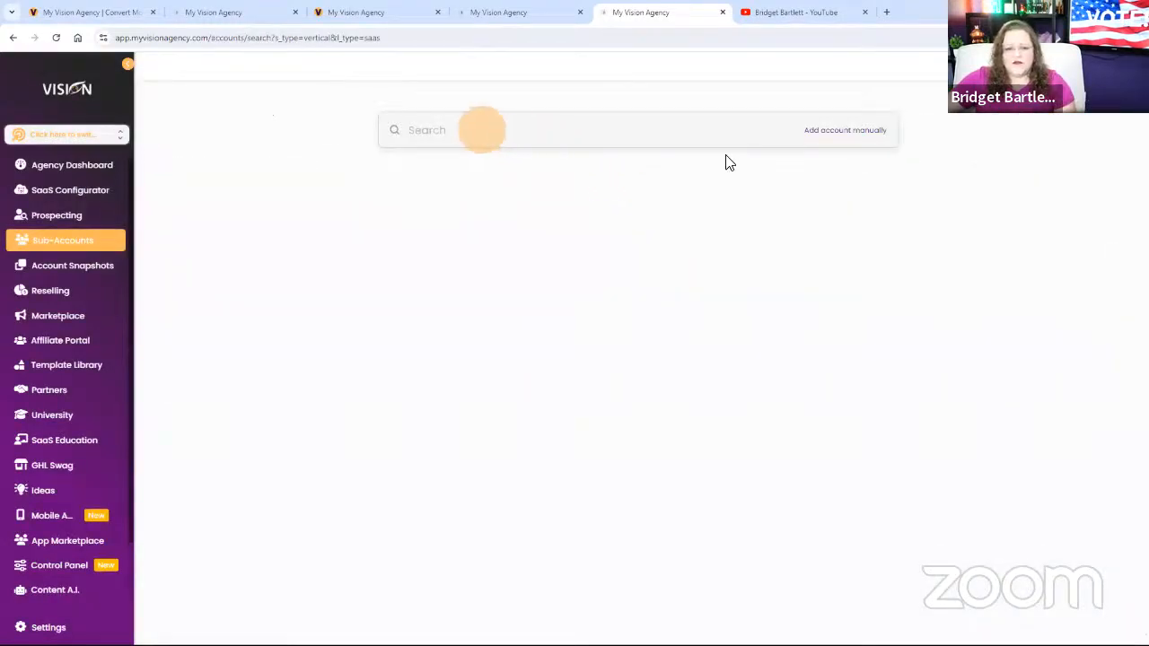
Search for the business "my Vision agency" and select the Indianapolis result for the new account.
click(707, 132)
text(my )
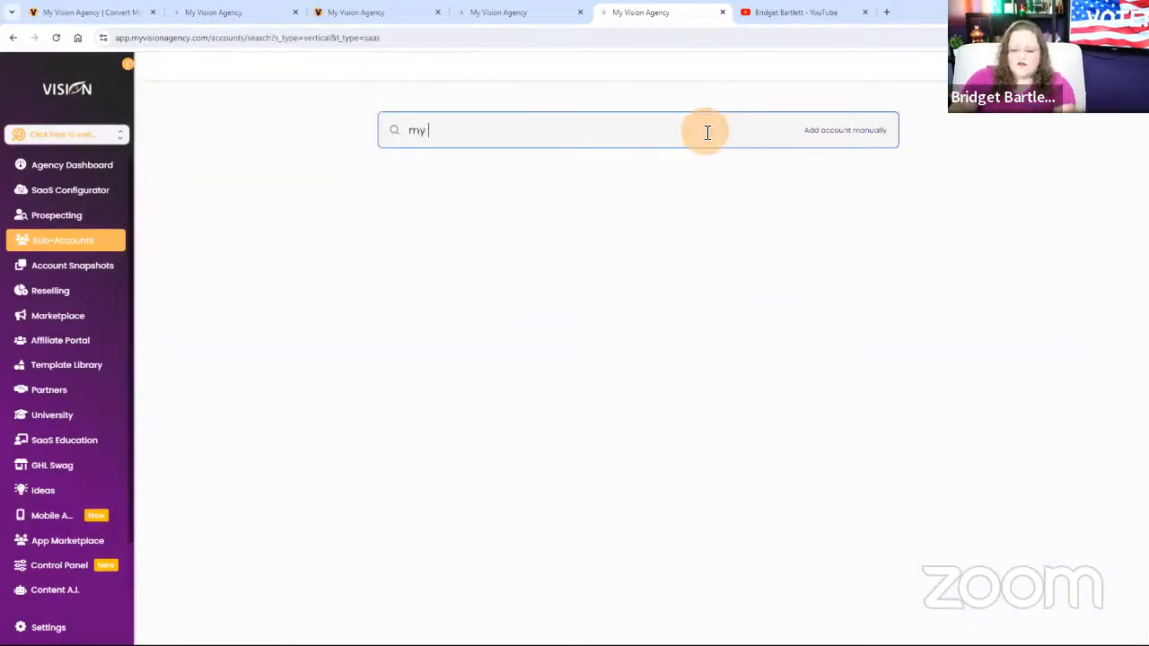
text(Vision)
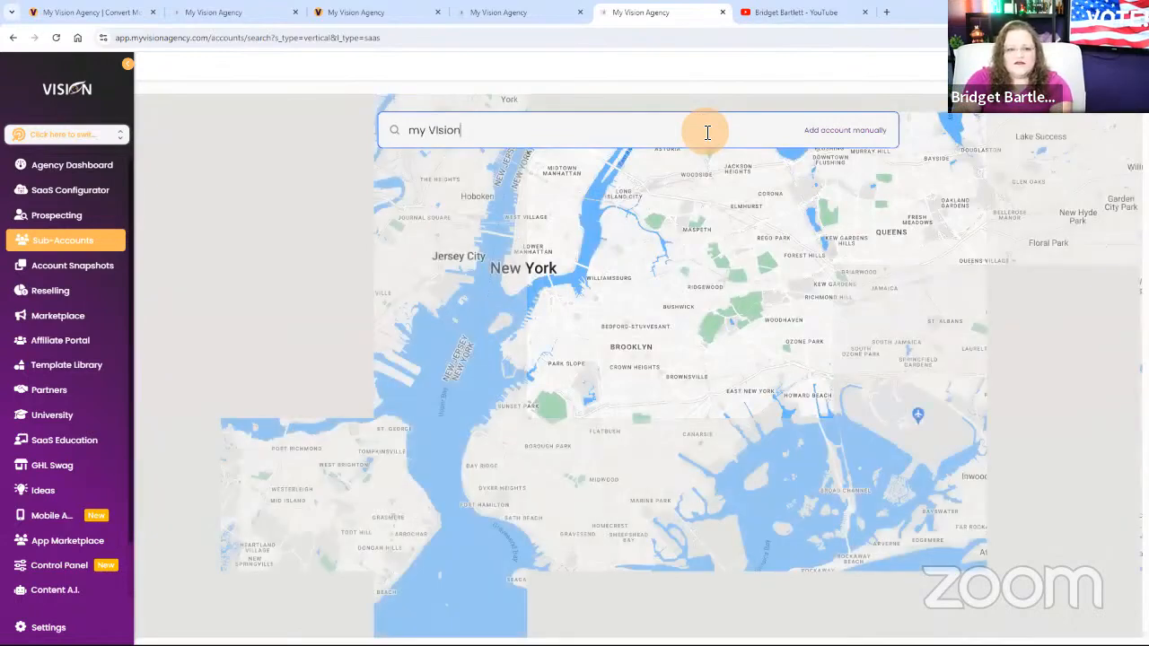
key(BackSpace)
key(BackSpace)
key(BackSpace)
key(BackSpace)
key(BackSpace)
text(ision agency)
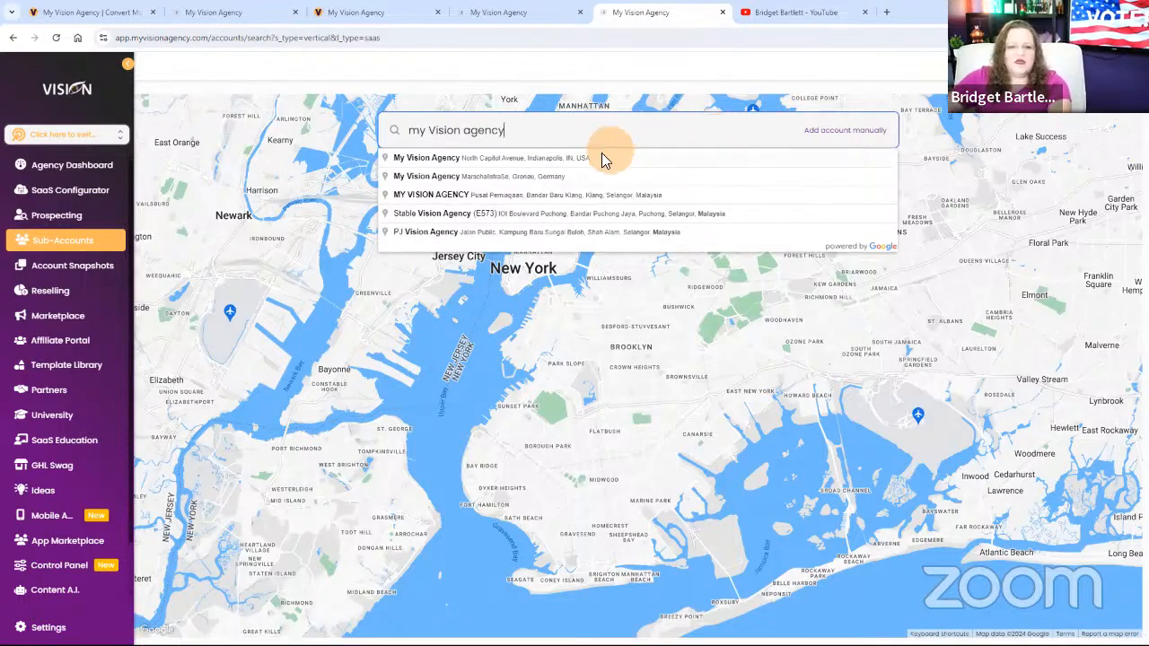
click(601, 158)
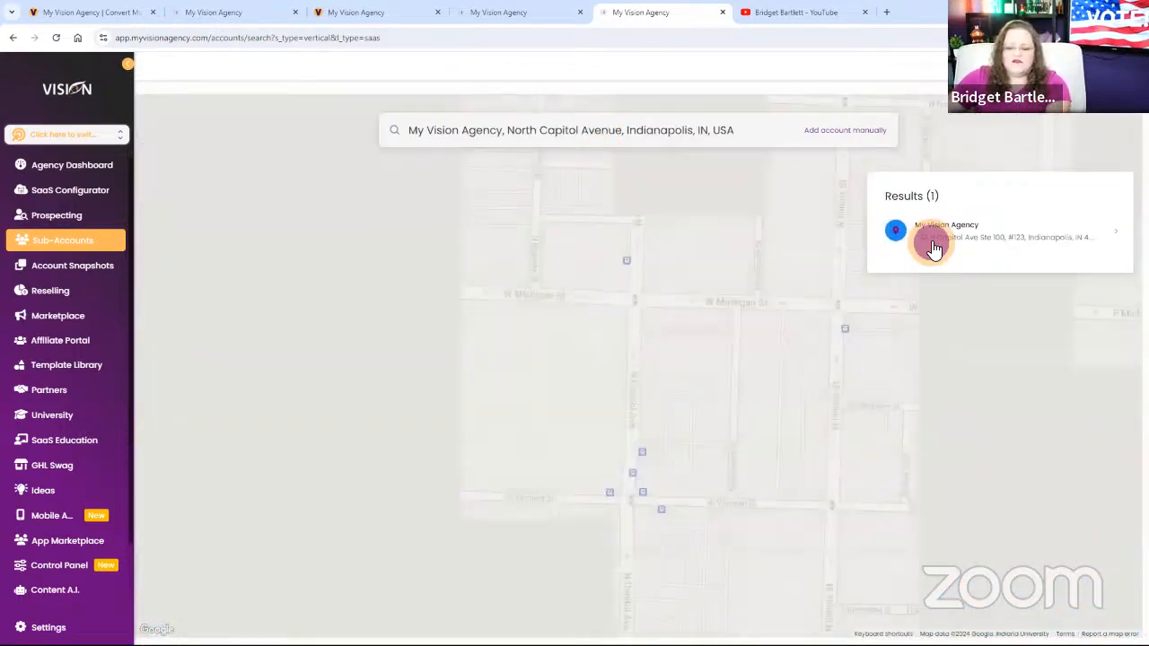
click(933, 240)
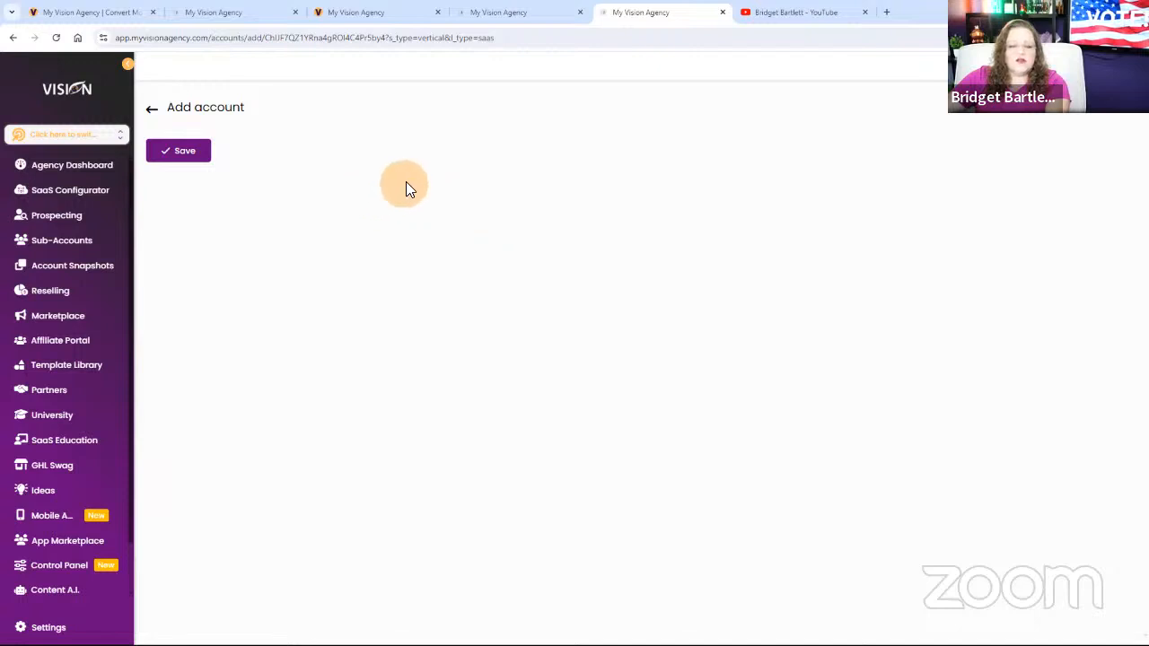
Fill in the account contact's first name, last name and email address.
click(284, 216)
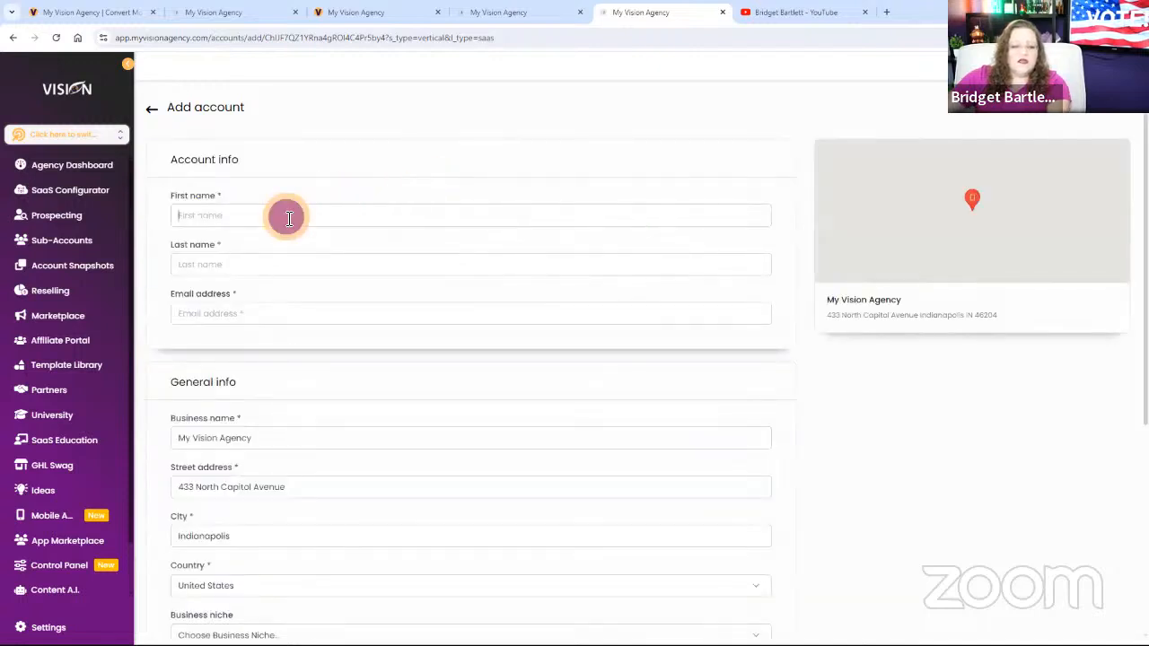
key(Tab)
text(NBo)
key(BackSpace)
text(Bart)
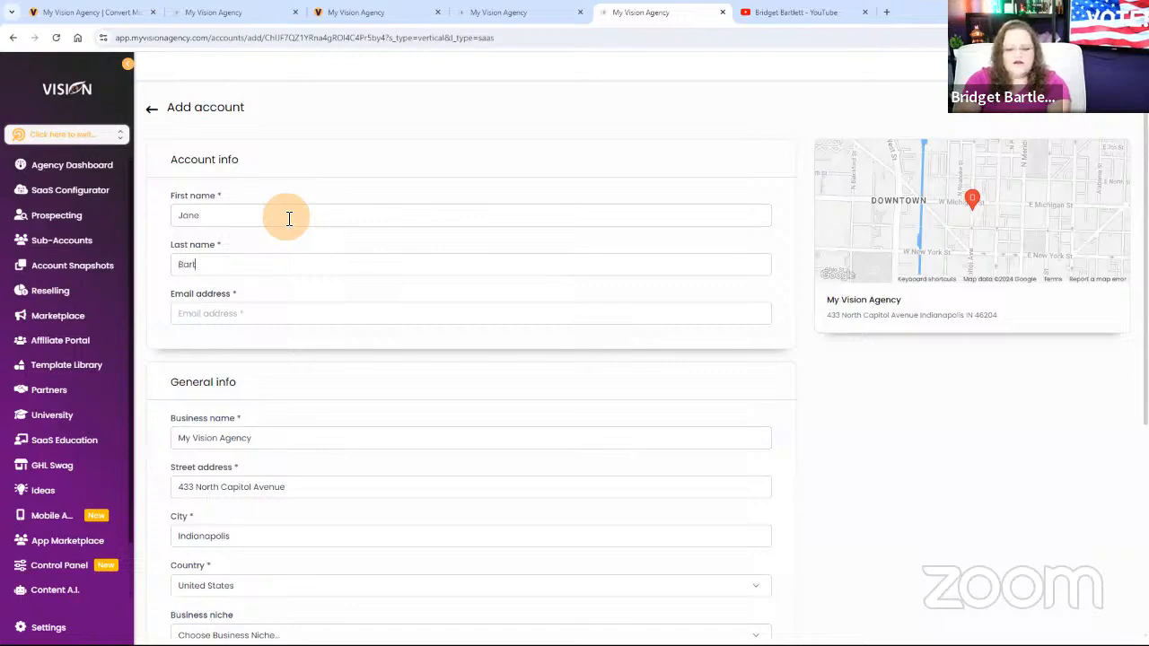
key(BackSpace)
key(BackSpace)
key(BackSpace)
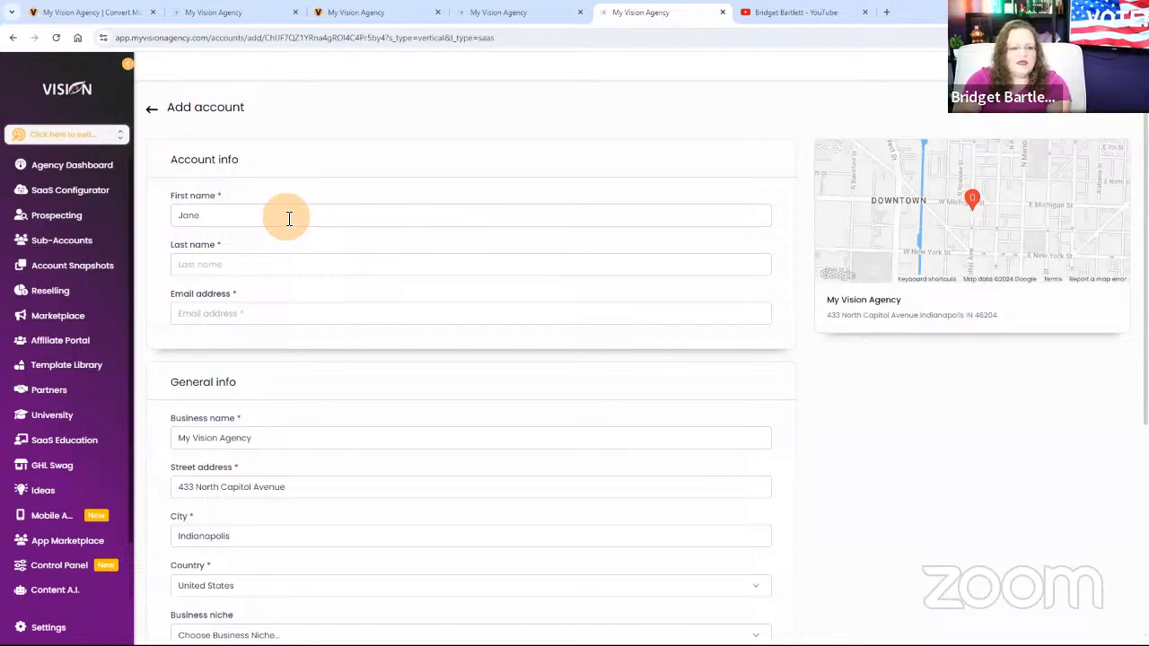
text(Doe)
key(Tab)
text(info)
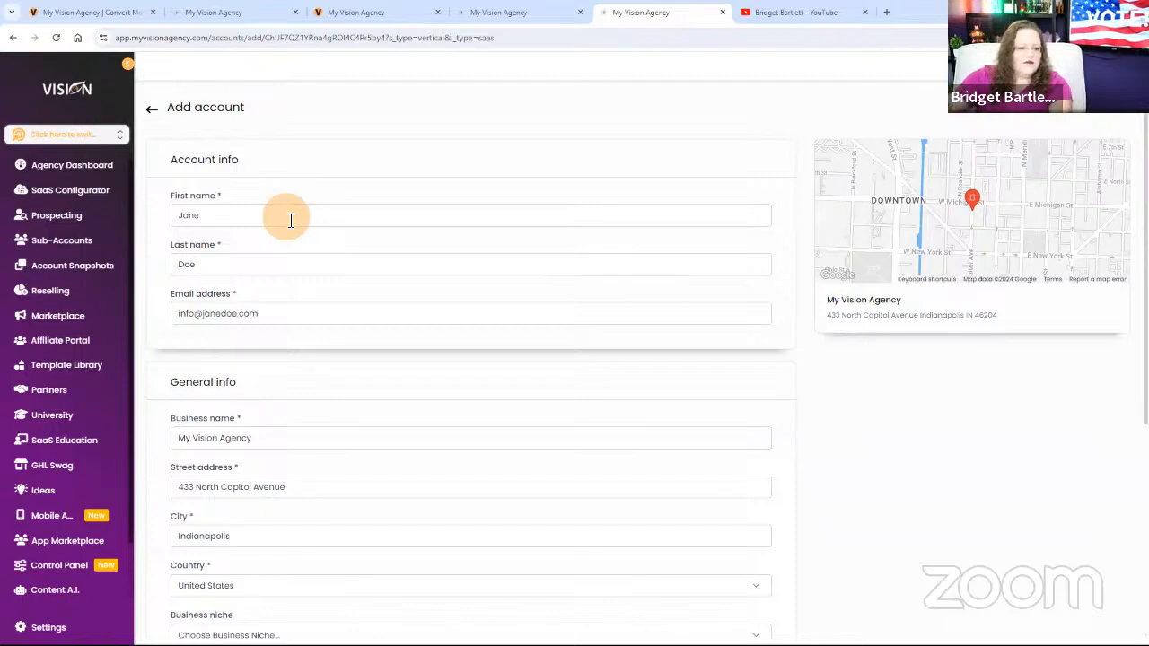
Replace the business name in the general info with "Support".
drag(282, 440, 165, 441)
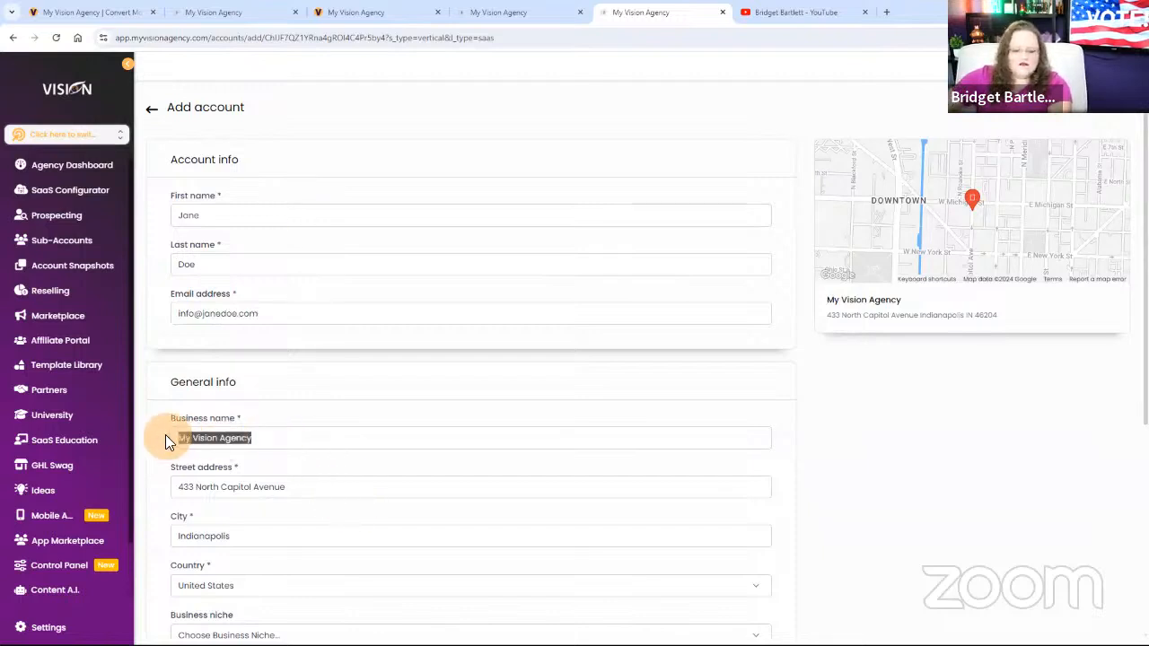
text(Su)
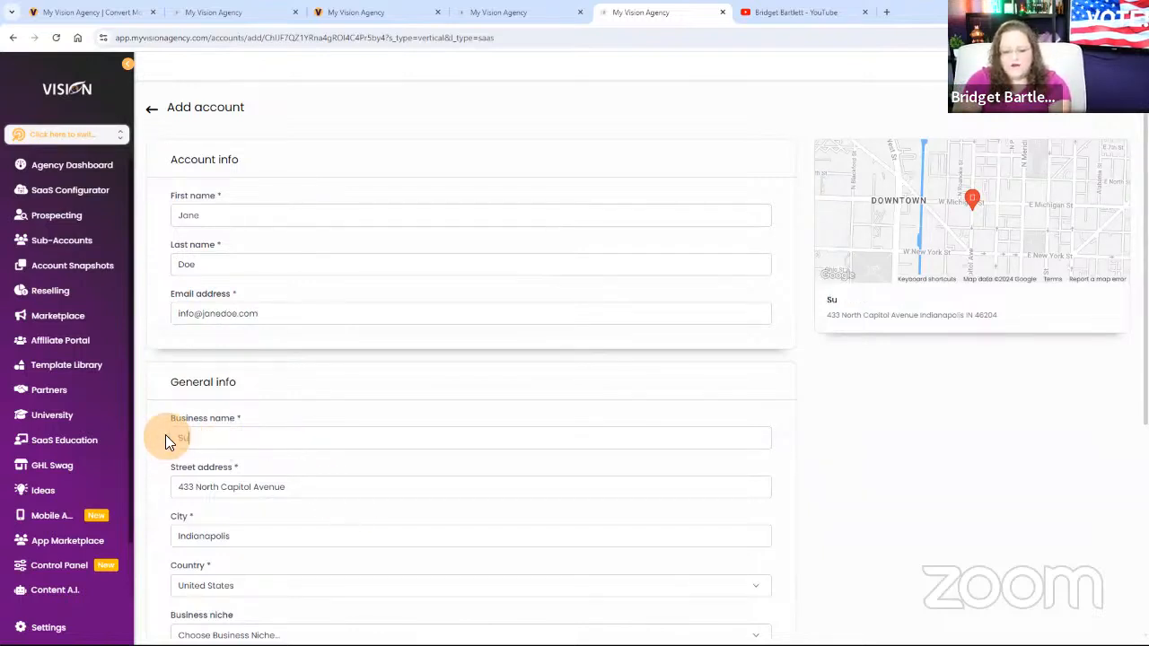
text(pport)
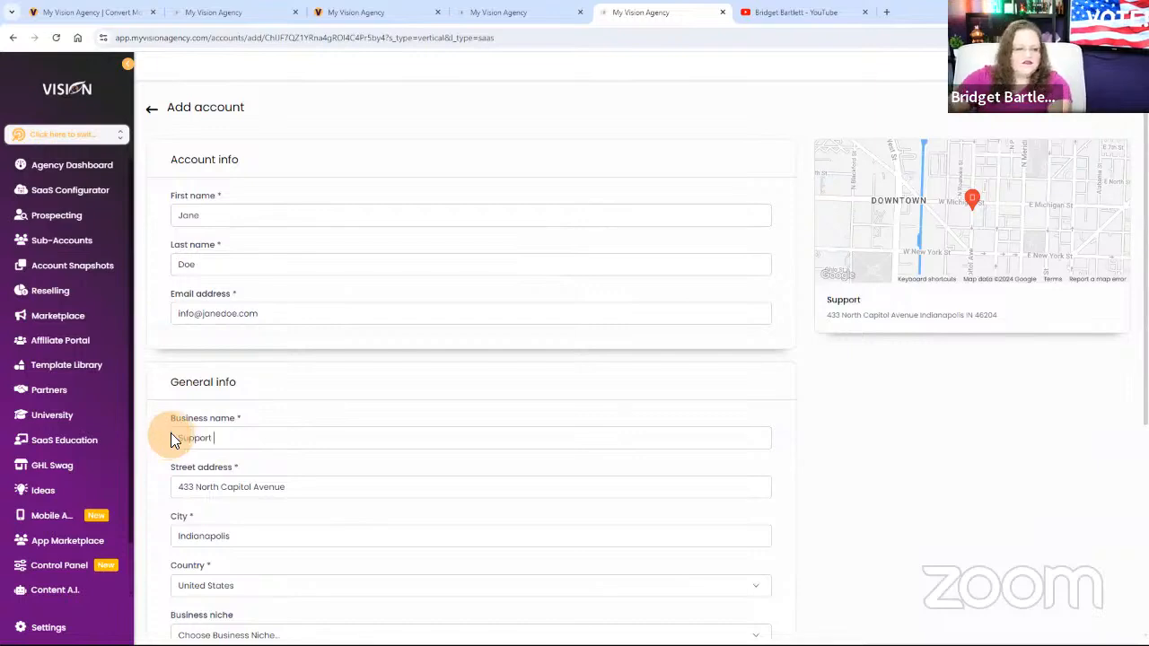
Complete the general info with the phone number and the GMT-04:00 America/Indiana/Indianapolis (EDT) time zone, and save the new account.
scroll(305, 506, down, 4)
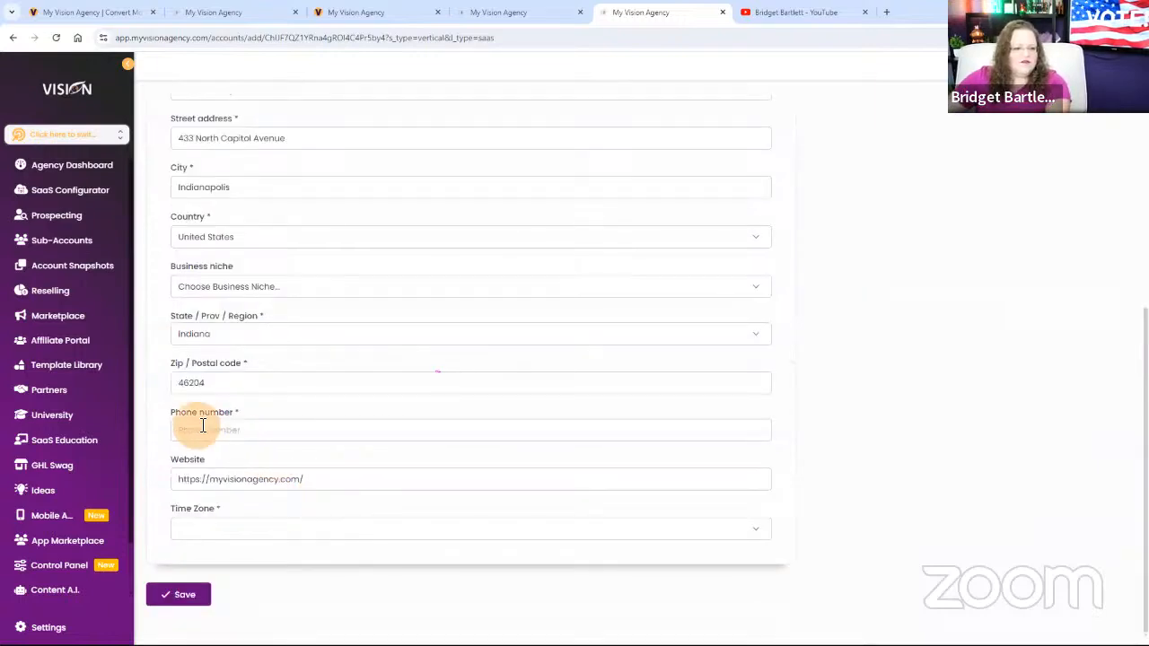
click(254, 435)
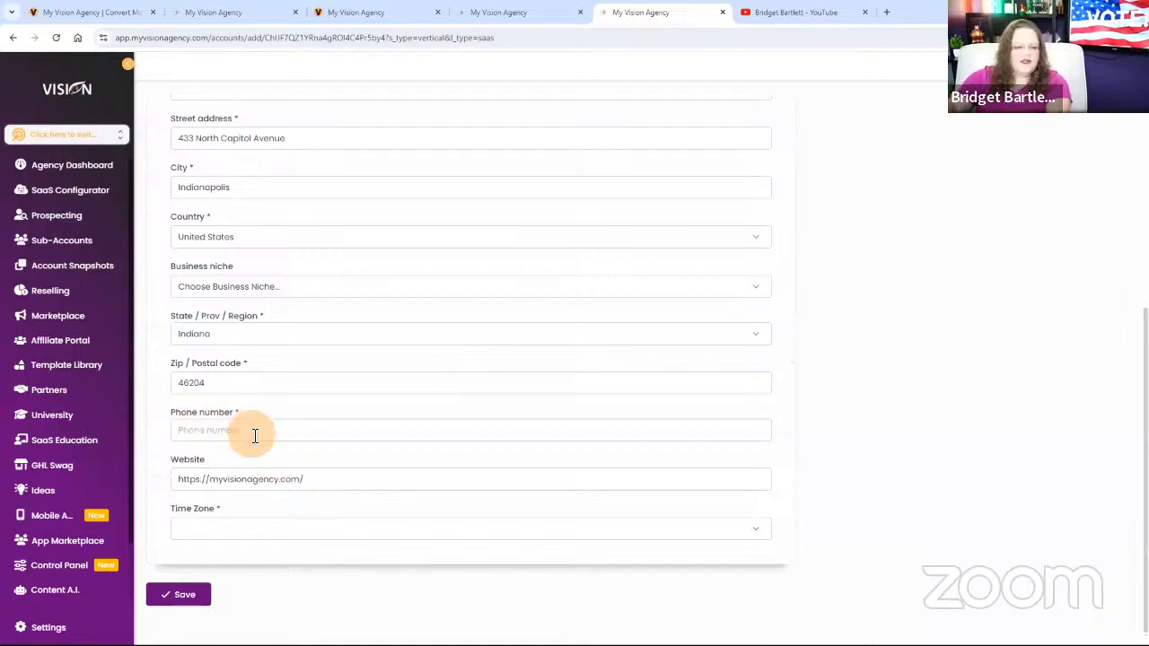
text(+188888888)
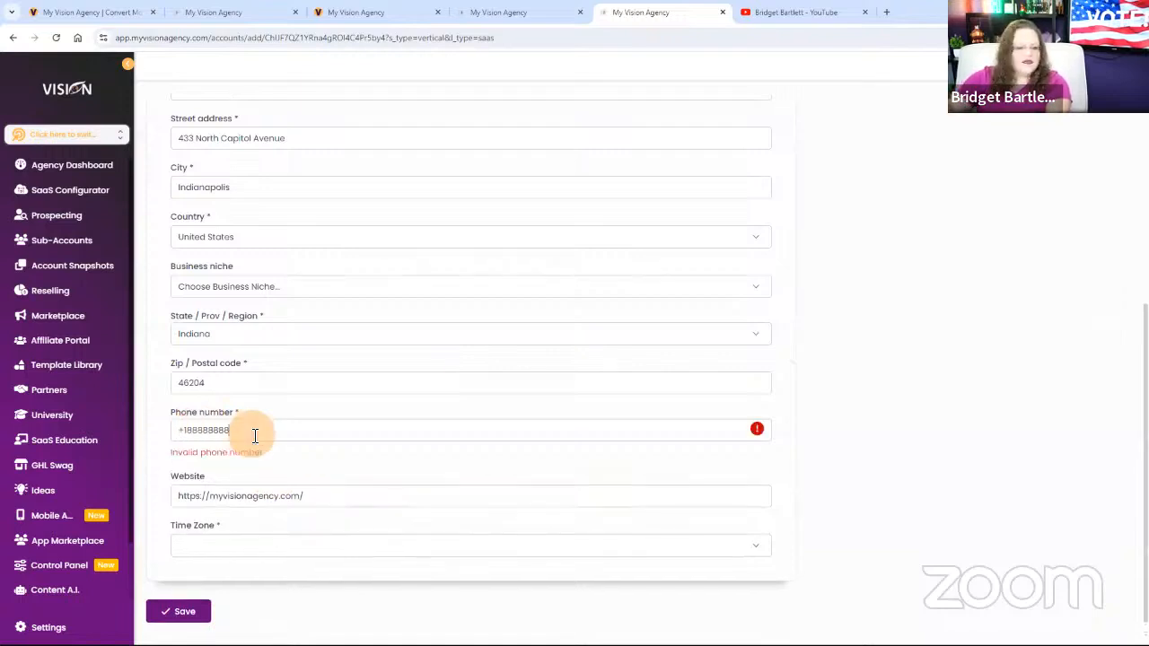
text(8)
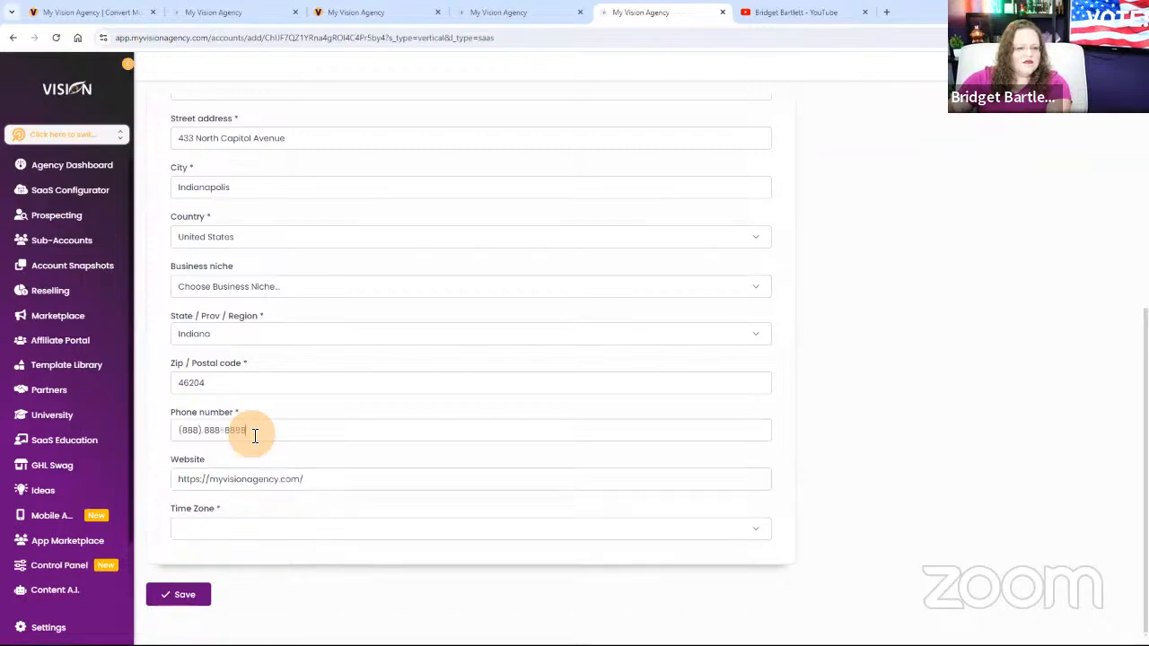
click(177, 594)
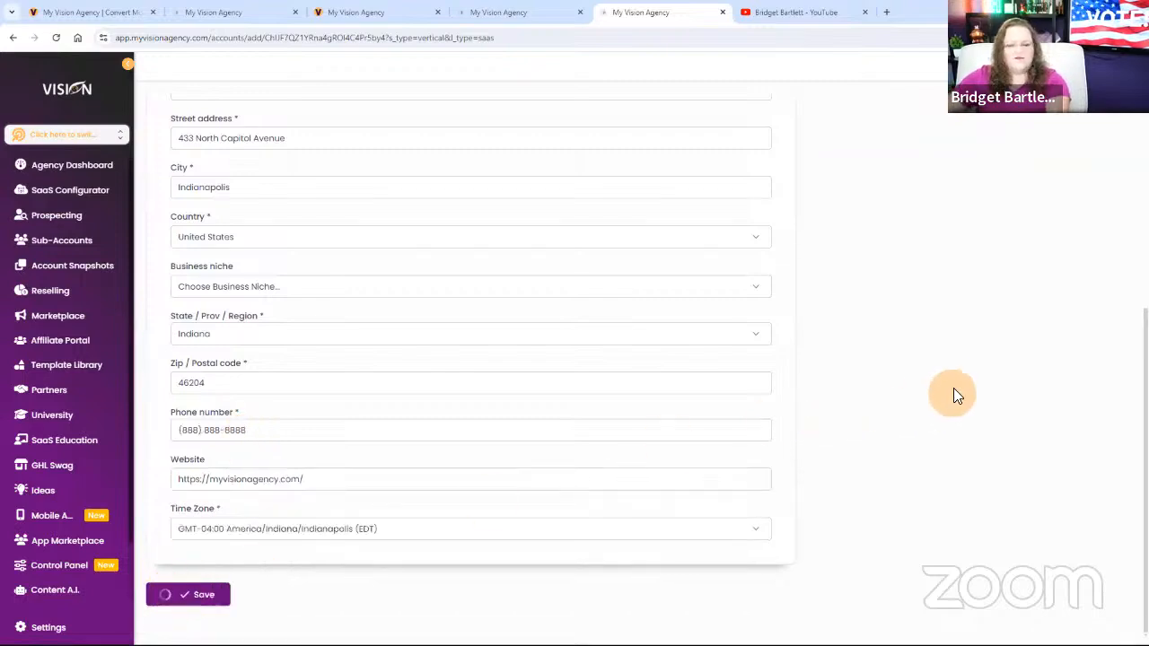
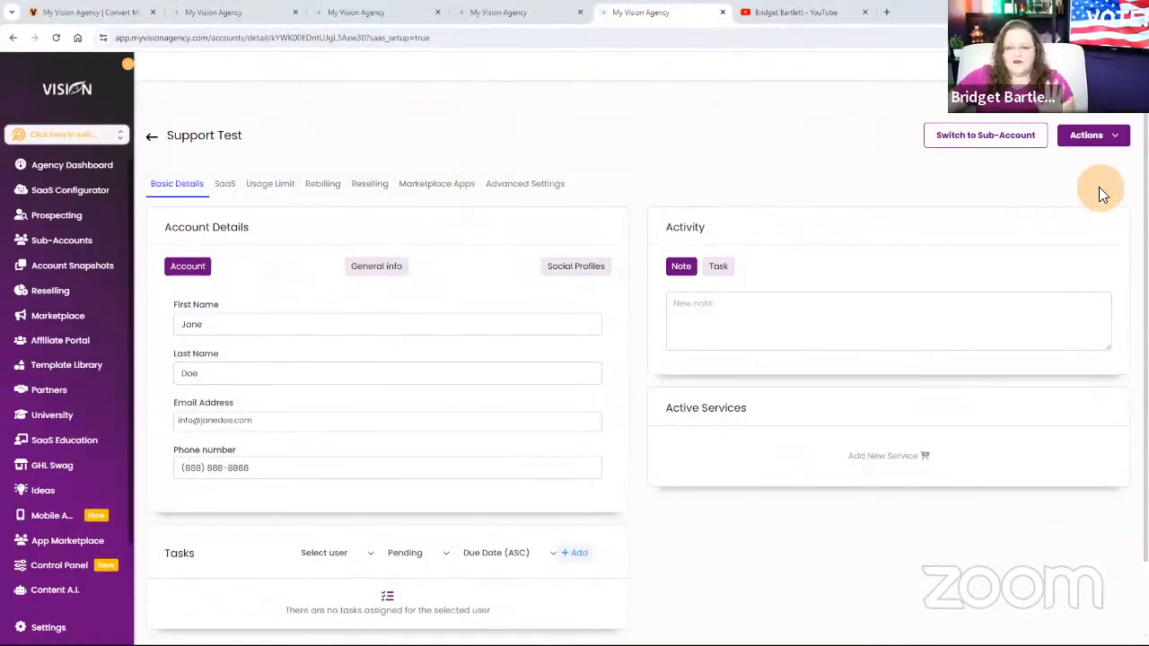
Start loading a snapshot into the Support Test sub-account and choose the agency's own Support Ticket snapshot as the source.
click(1120, 136)
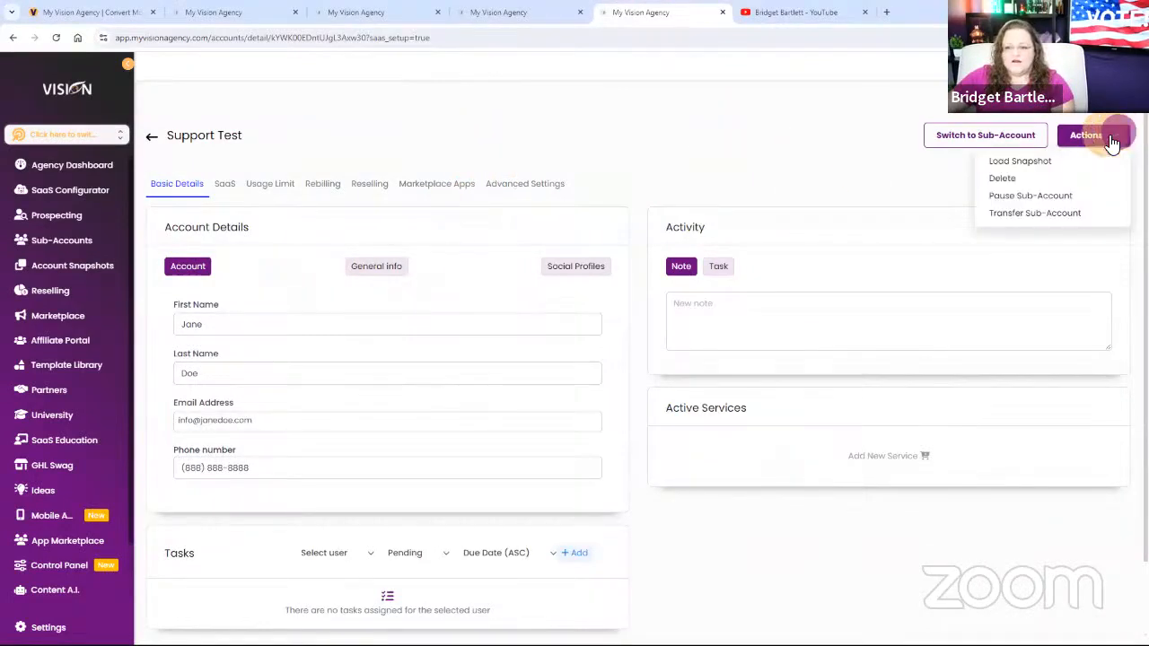
click(1036, 159)
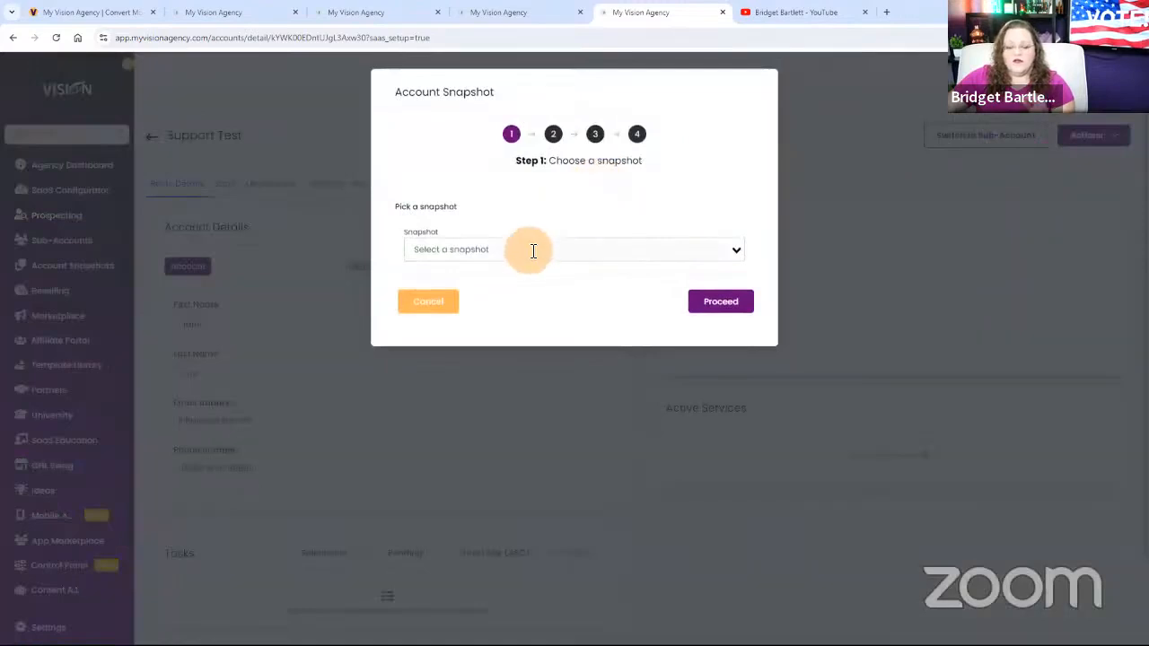
click(532, 248)
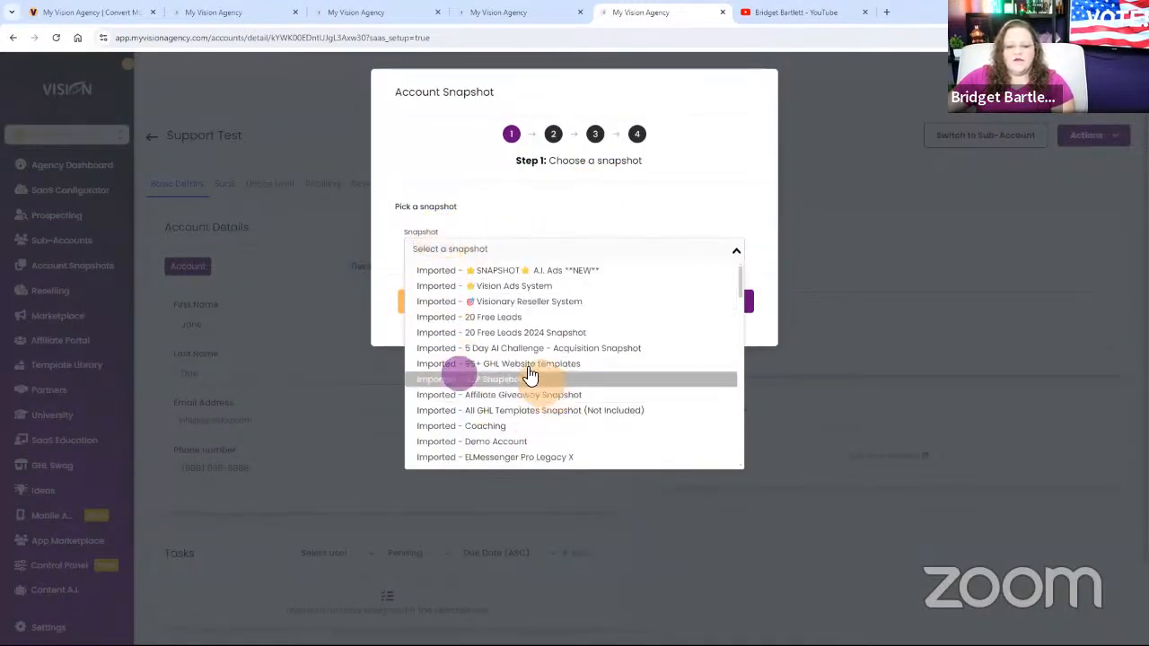
scroll(538, 395, down, 5)
scroll(537, 416, down, 3)
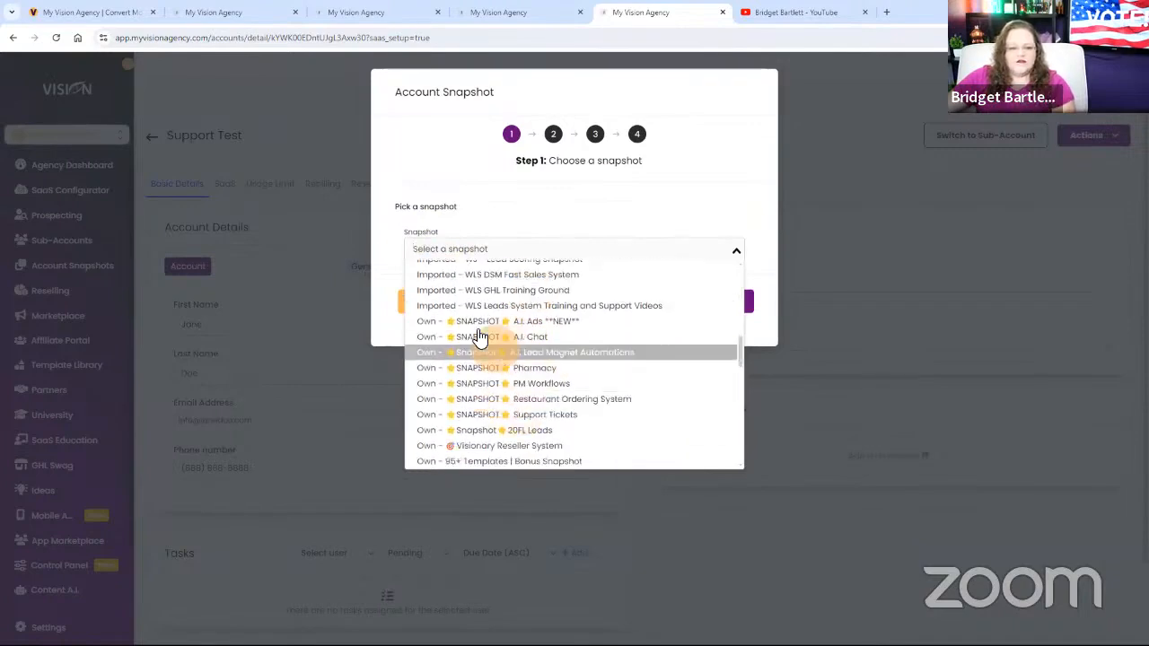
click(579, 416)
click(716, 299)
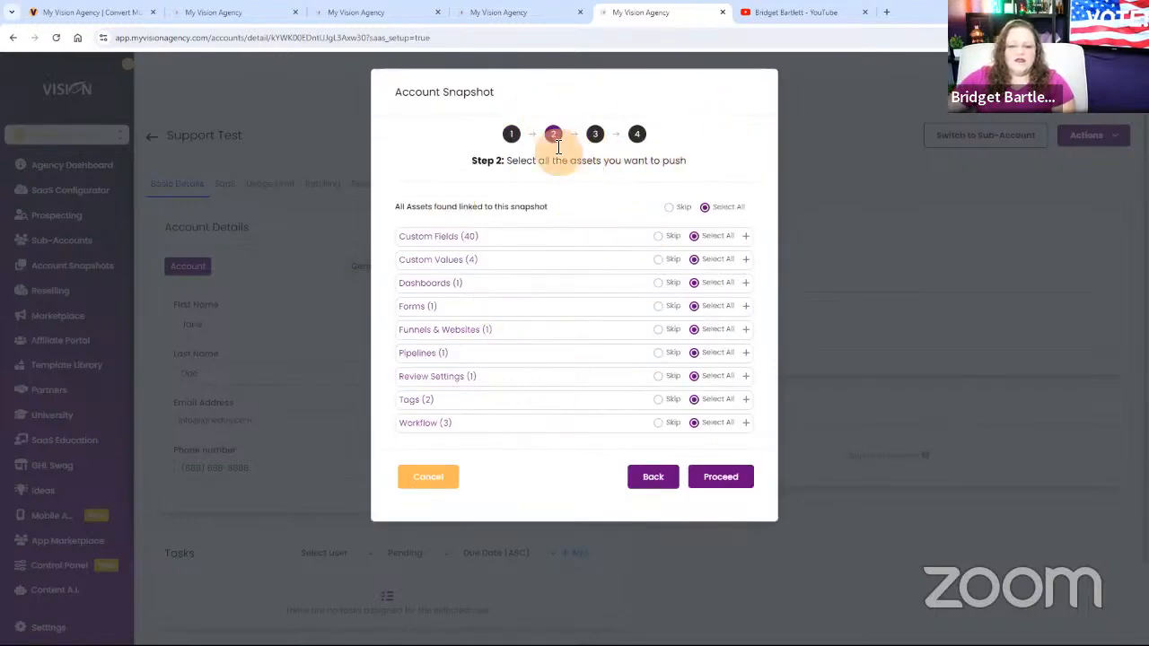
Examine the individual custom fields in the snapshot's asset list, keeping all assets selected.
click(745, 236)
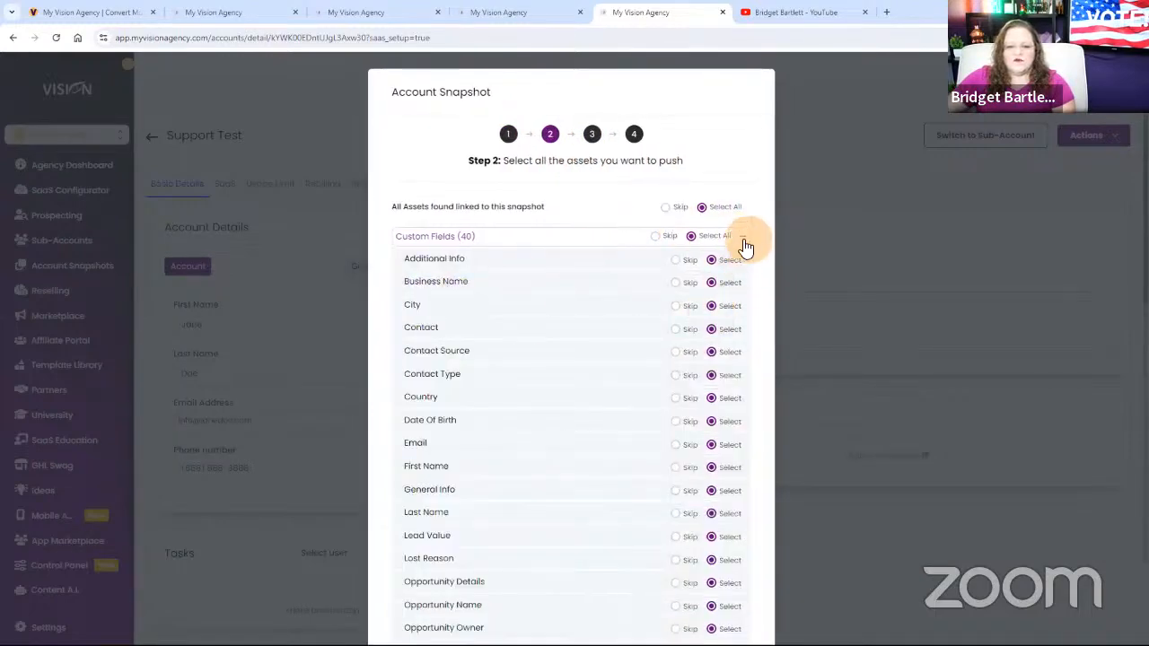
scroll(574, 431, down, 3)
scroll(592, 403, up, 3)
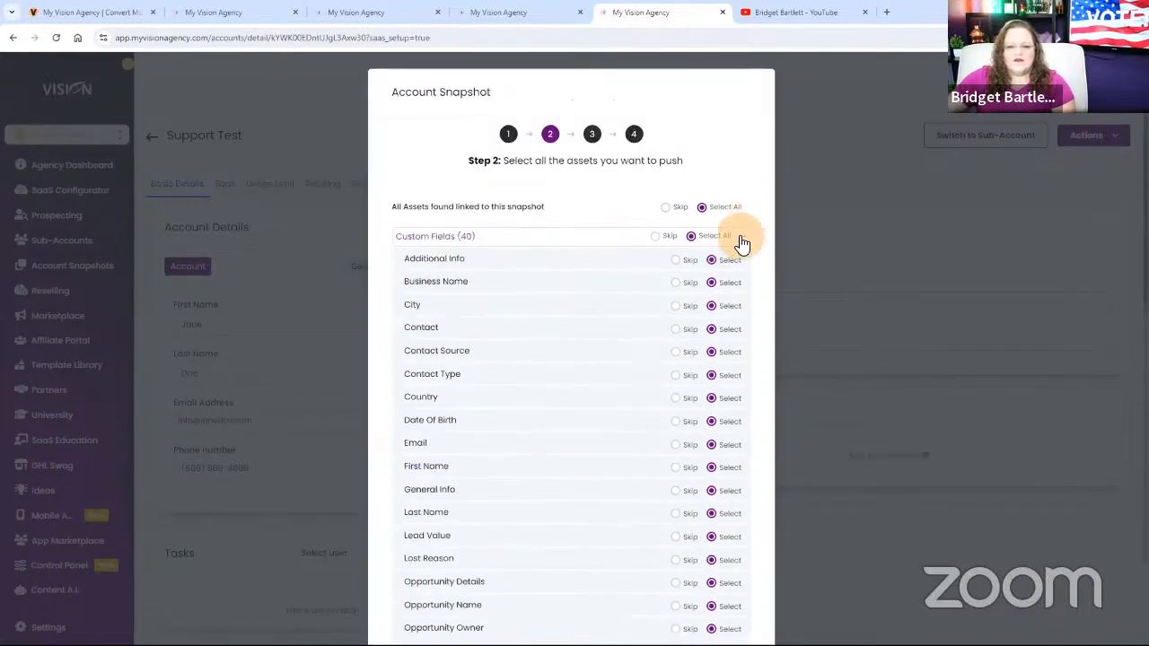
click(745, 237)
click(734, 205)
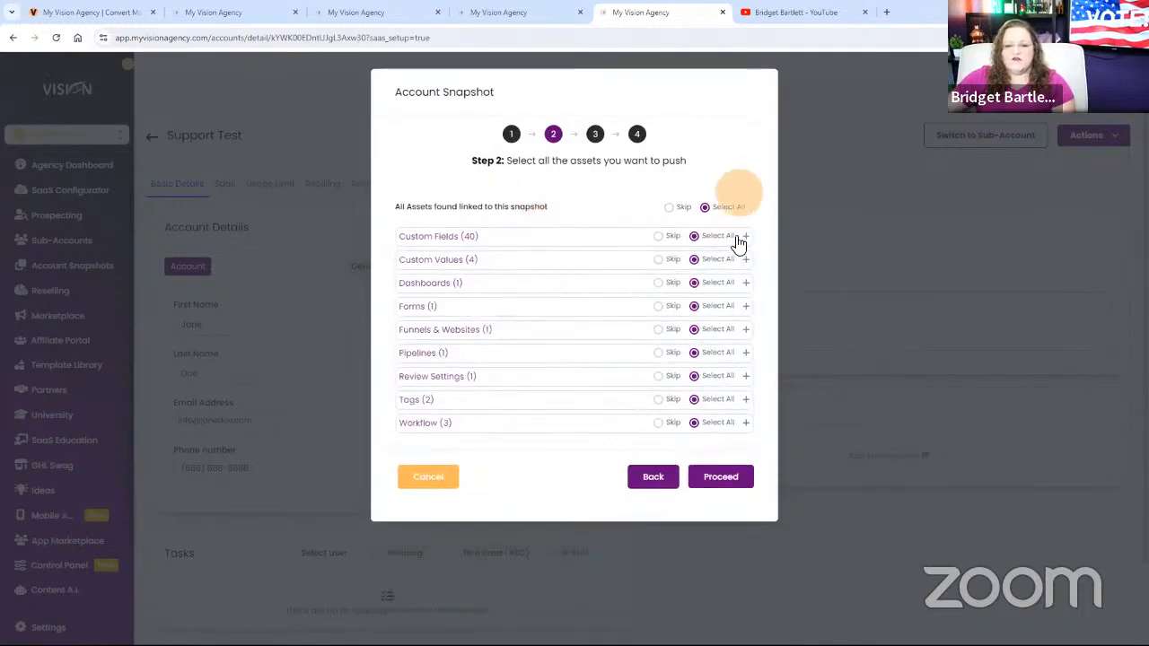
click(720, 479)
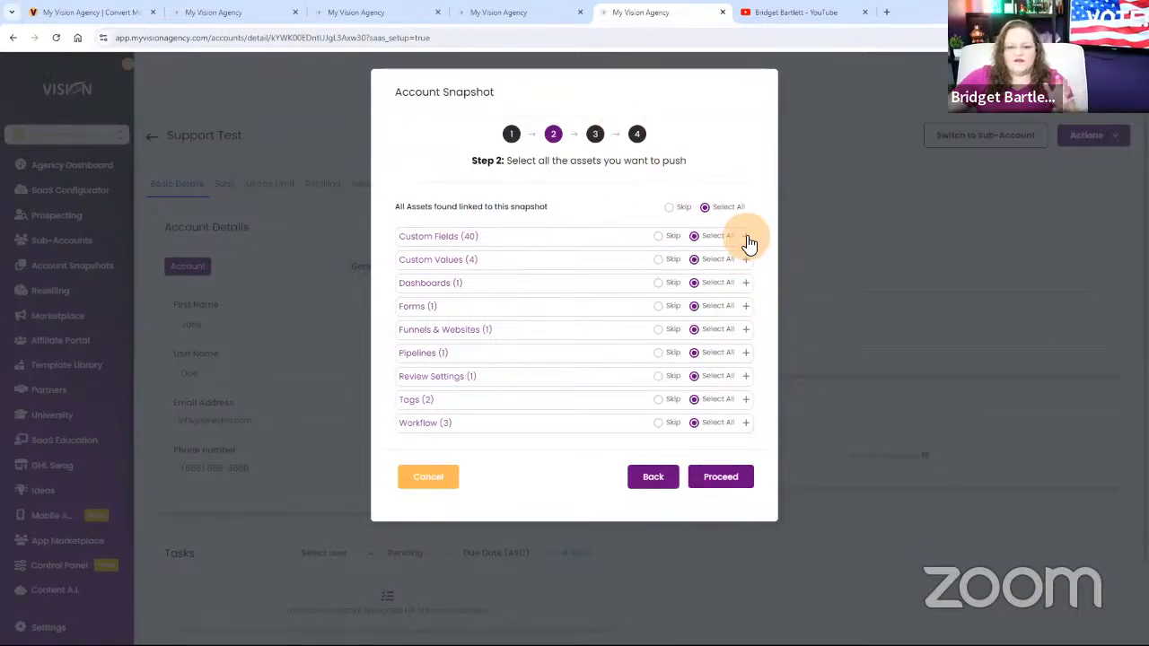
Try limiting the push to the Support funnel by skipping all other assets, and select all assets again.
click(746, 329)
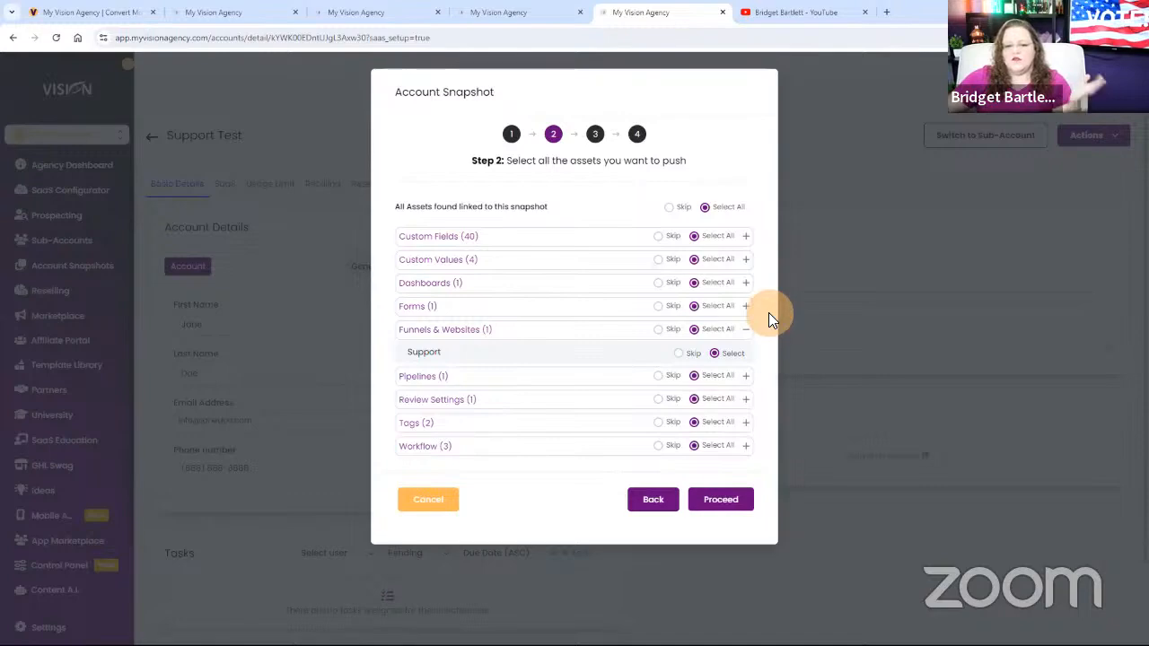
click(669, 208)
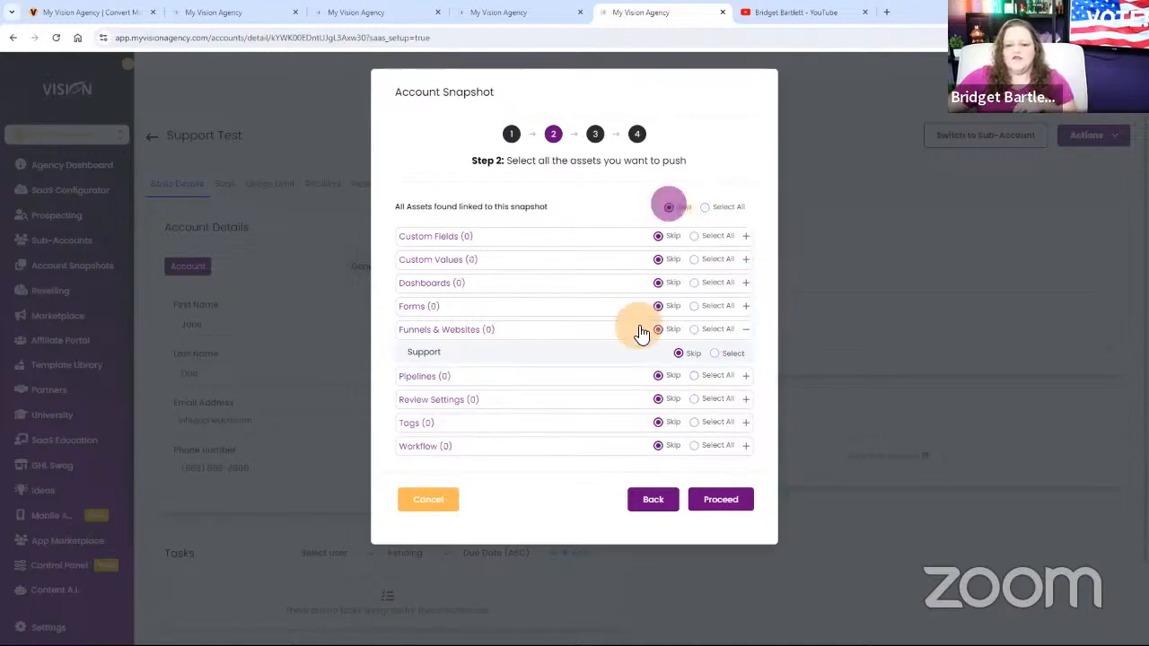
click(718, 356)
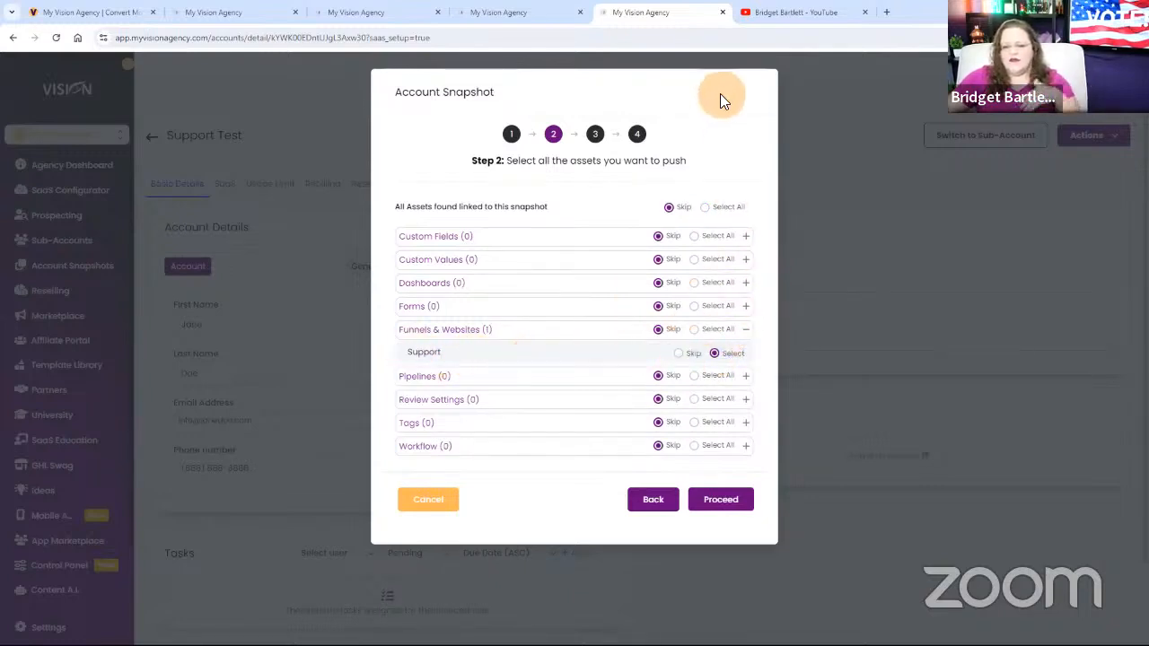
click(705, 208)
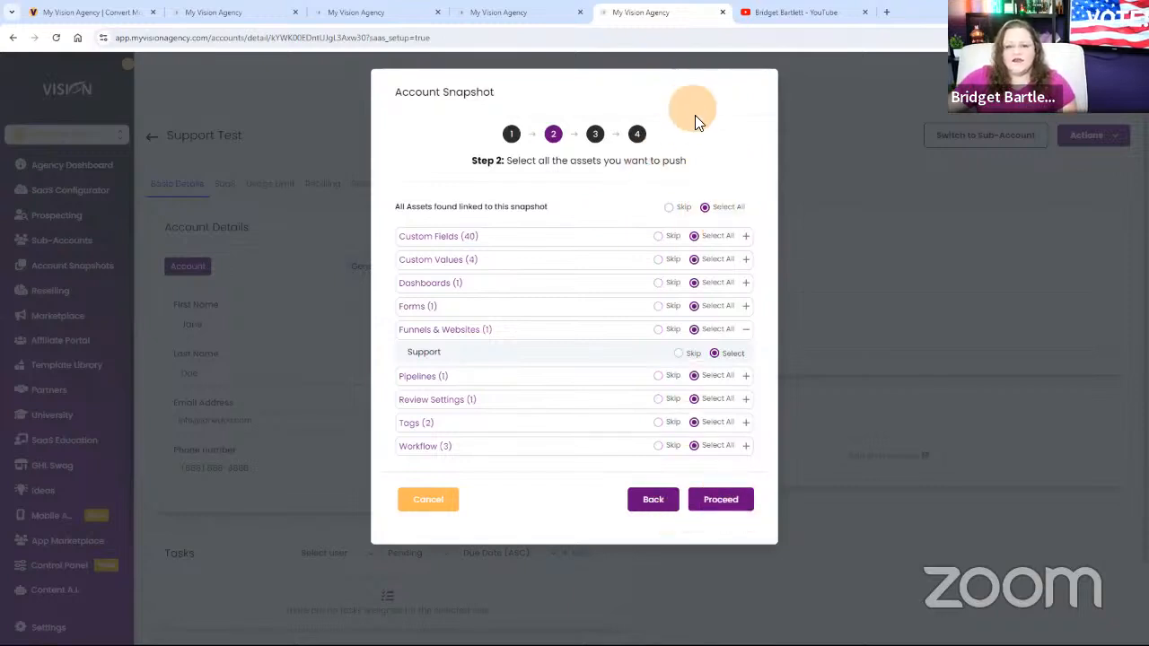
Push all selected assets to the sub-account, keeping the conflicting Missed Call Text Back review setting on Skip.
click(718, 506)
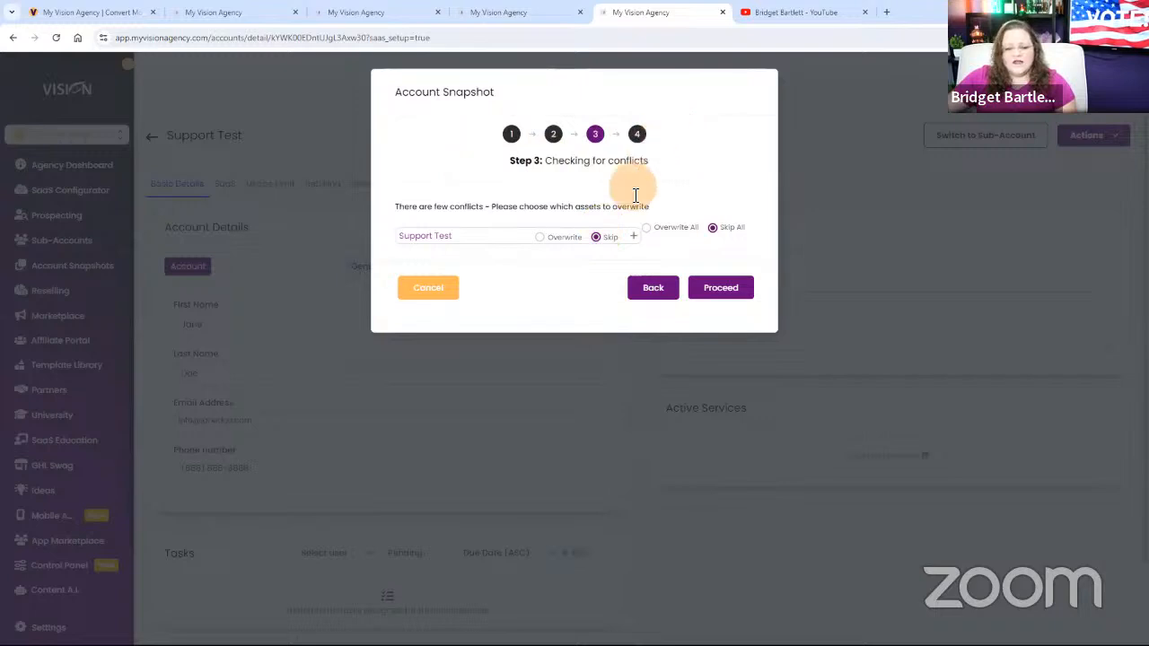
click(637, 239)
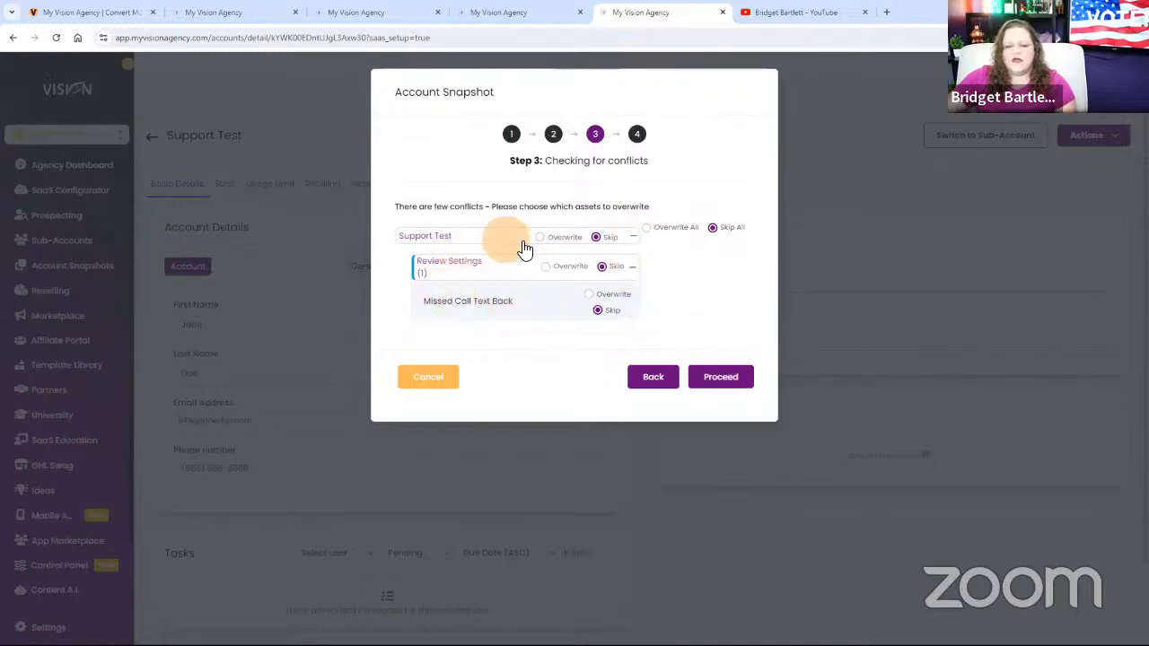
click(709, 369)
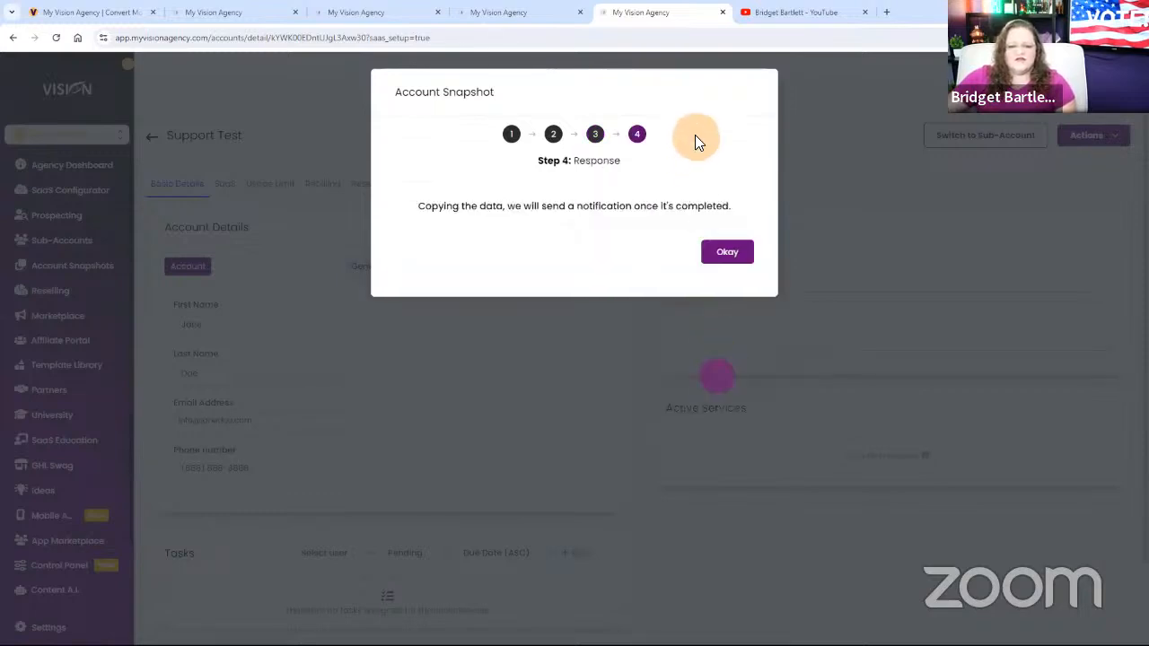
click(747, 249)
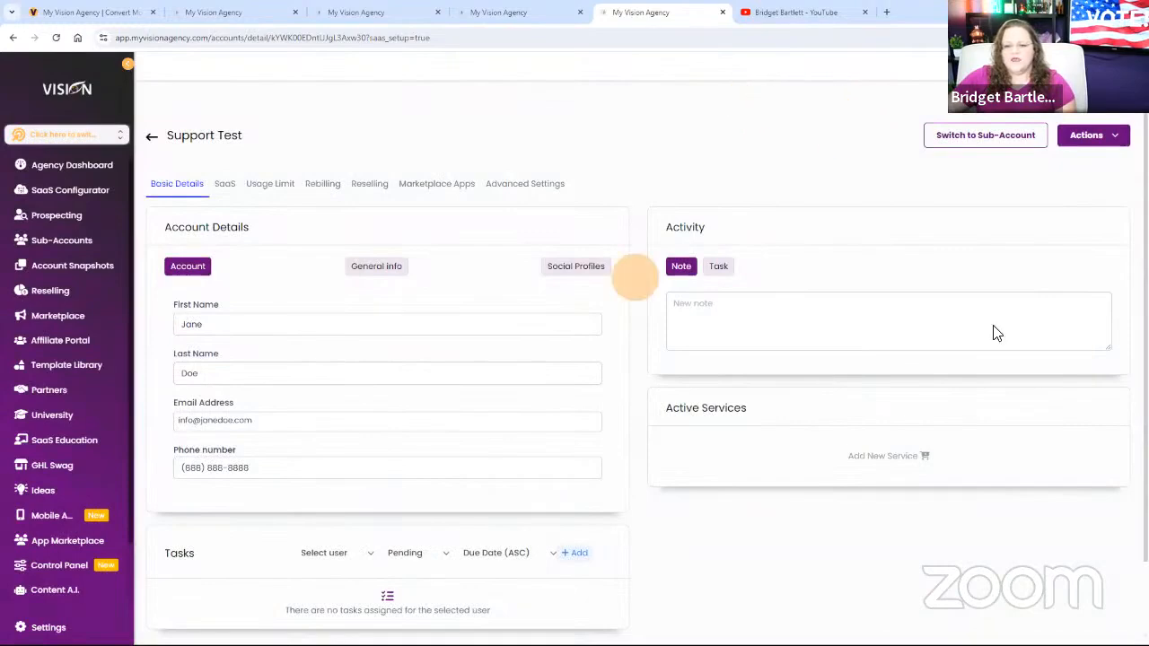
Switch to the Support Test sub-account and set its Support Ticket custom value to 652148.
click(973, 137)
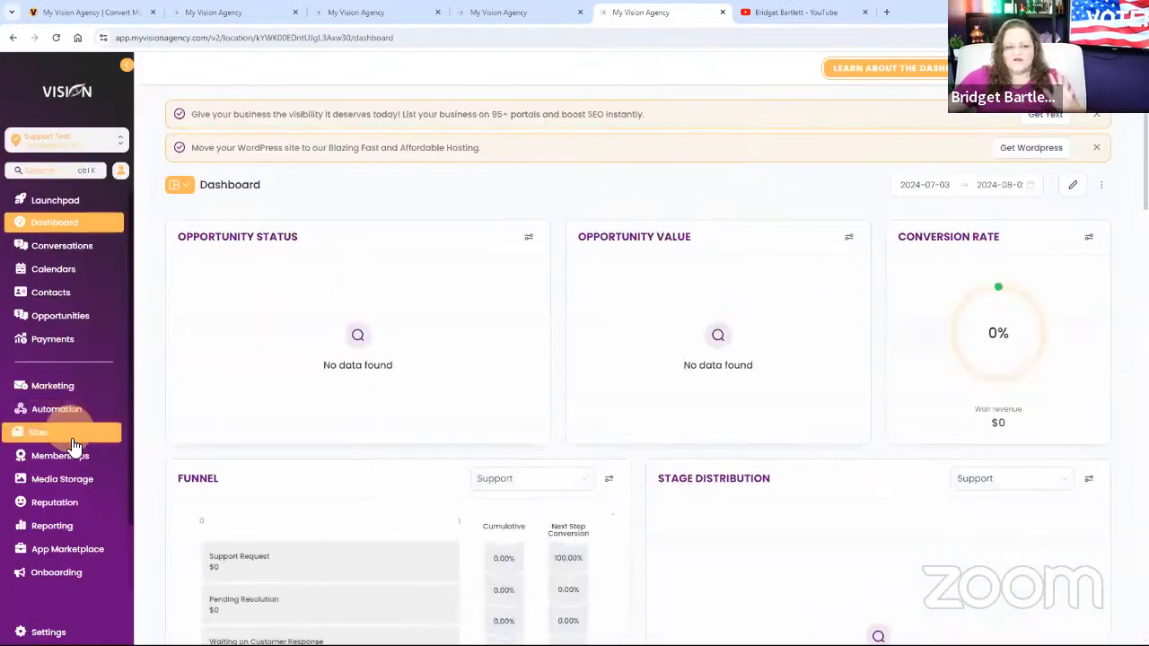
click(48, 631)
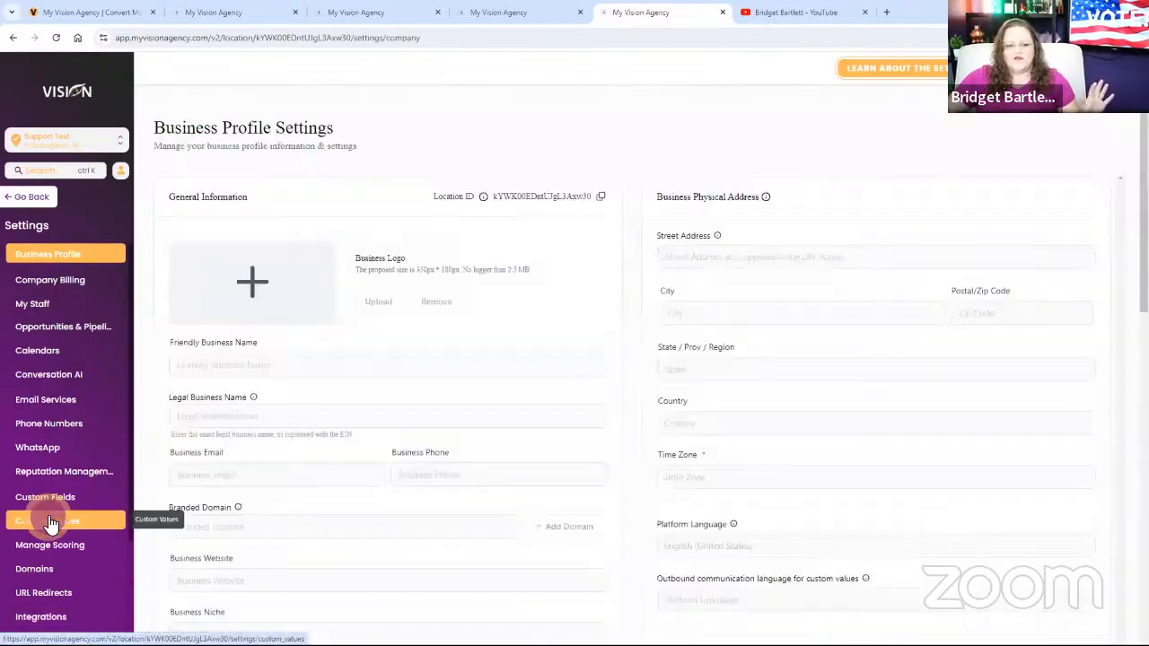
click(49, 521)
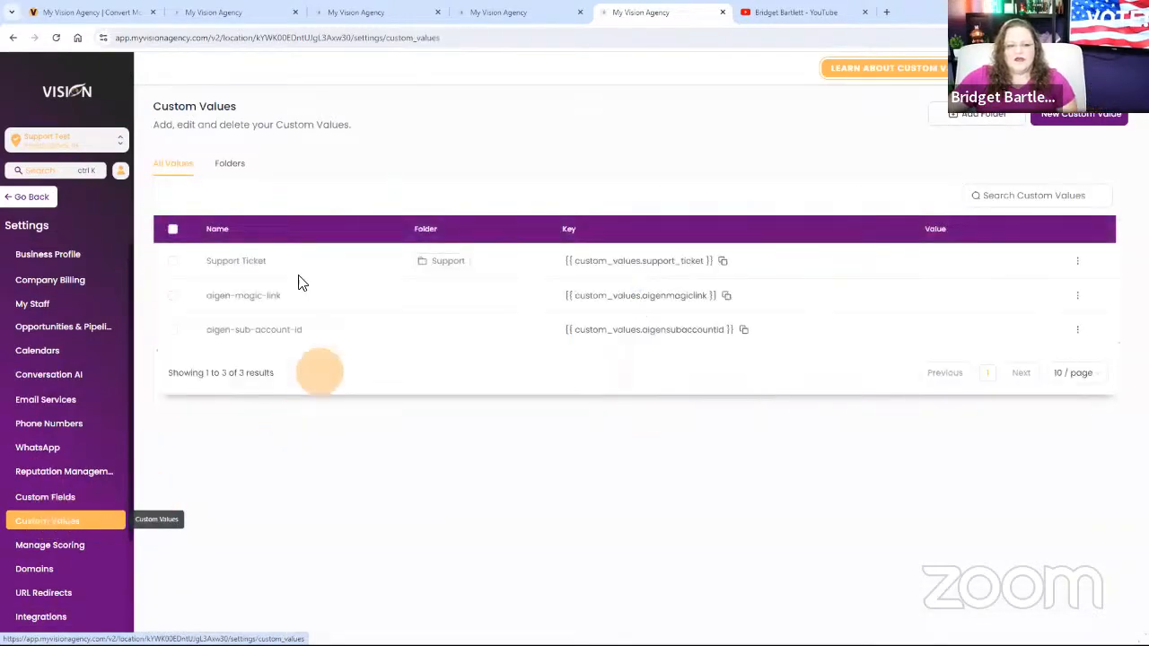
click(1077, 262)
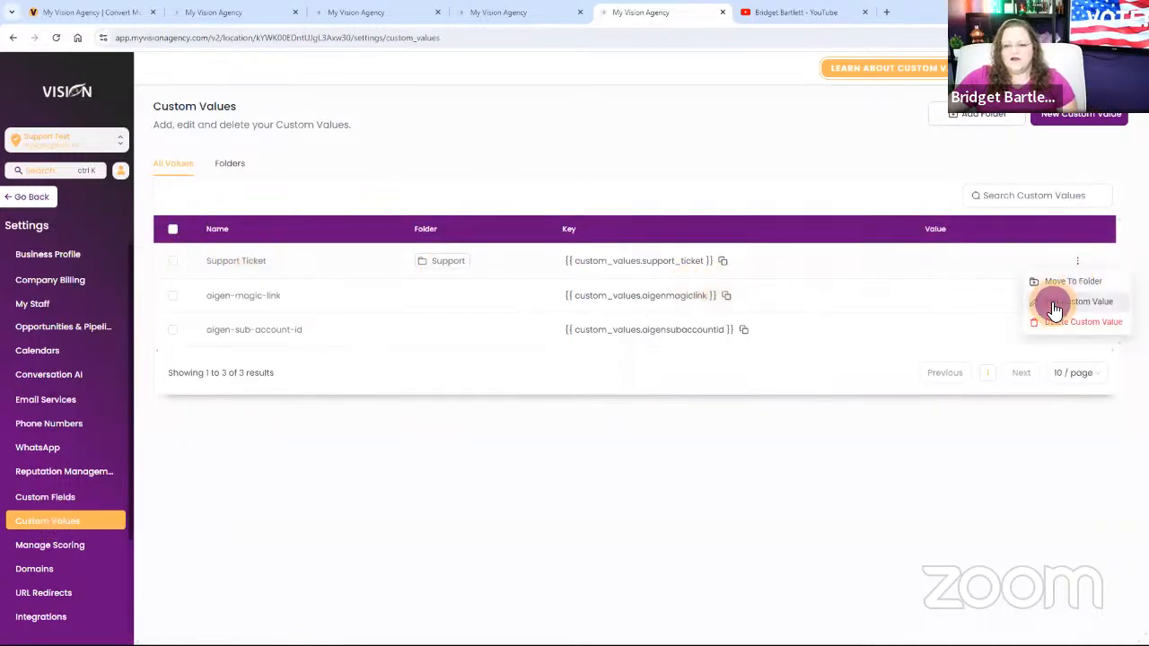
click(974, 299)
click(517, 365)
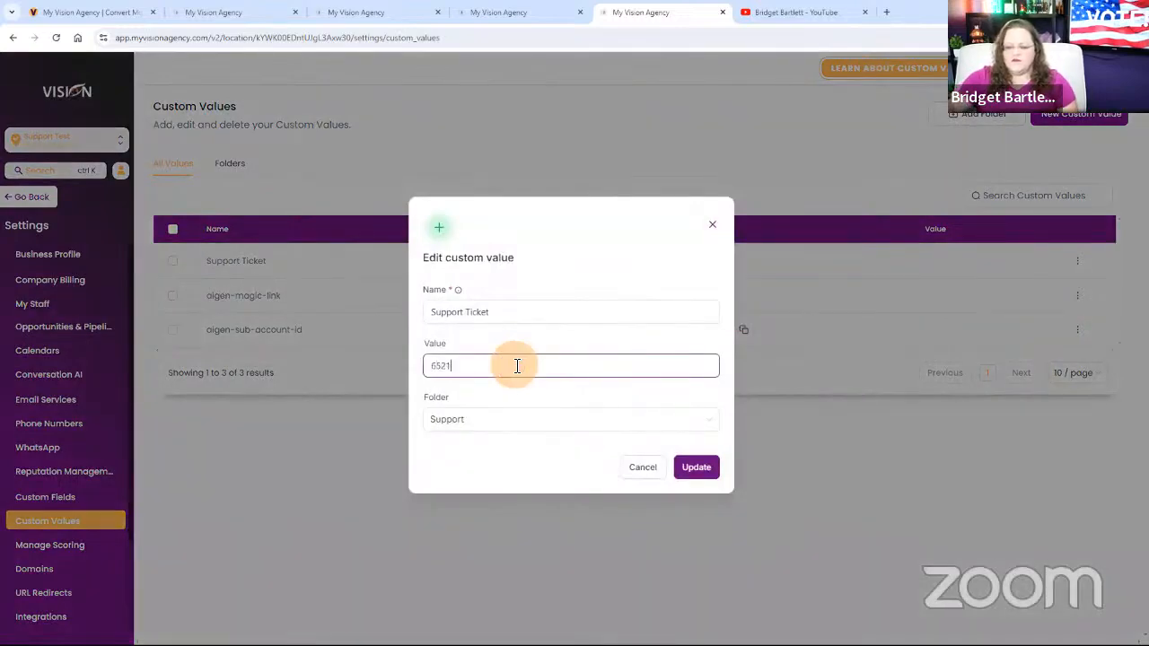
click(680, 473)
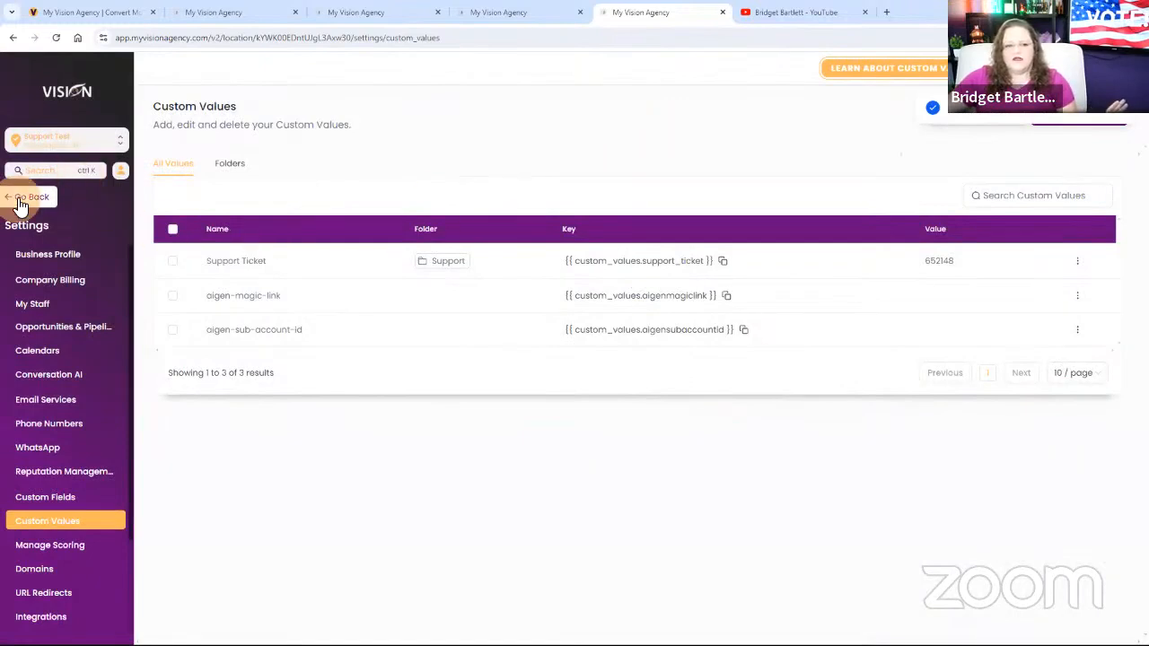
Examine the Support form and its embed and link options in the form builder, and return to the forms list.
click(25, 197)
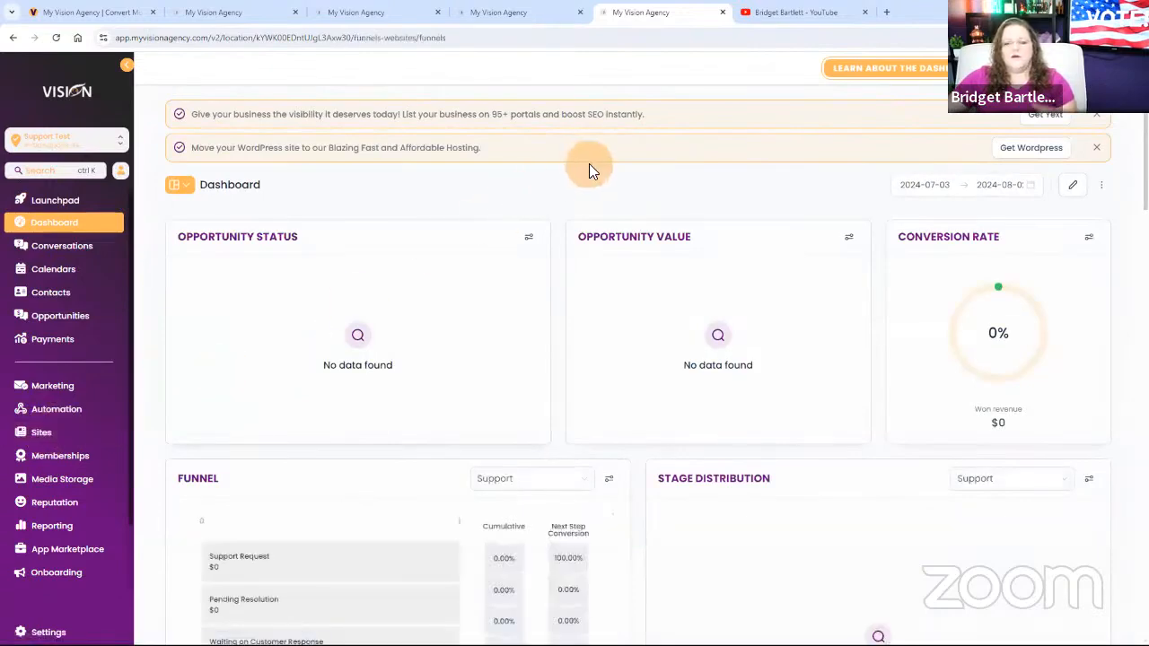
mouse_move(621, 103)
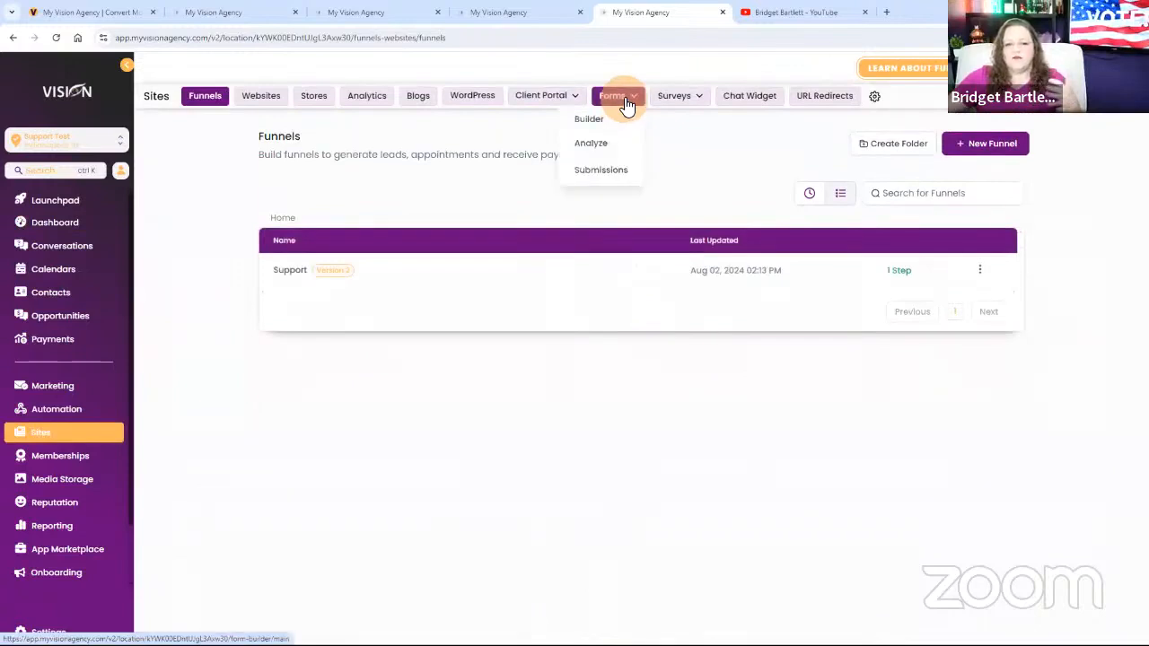
click(609, 123)
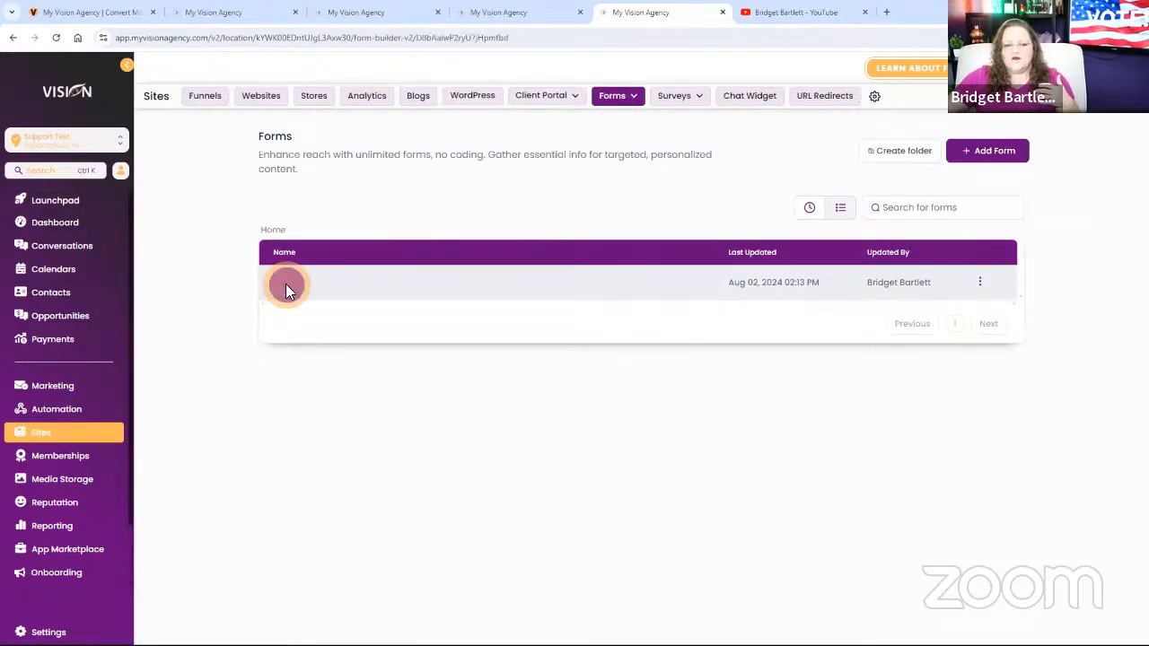
click(287, 287)
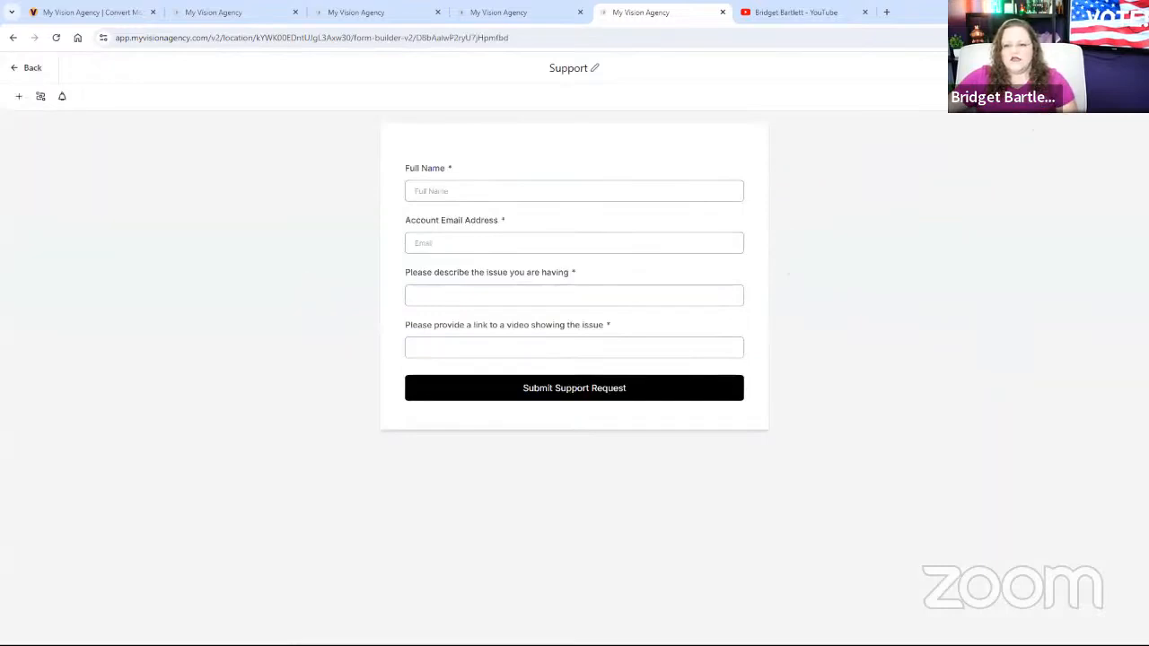
click(916, 106)
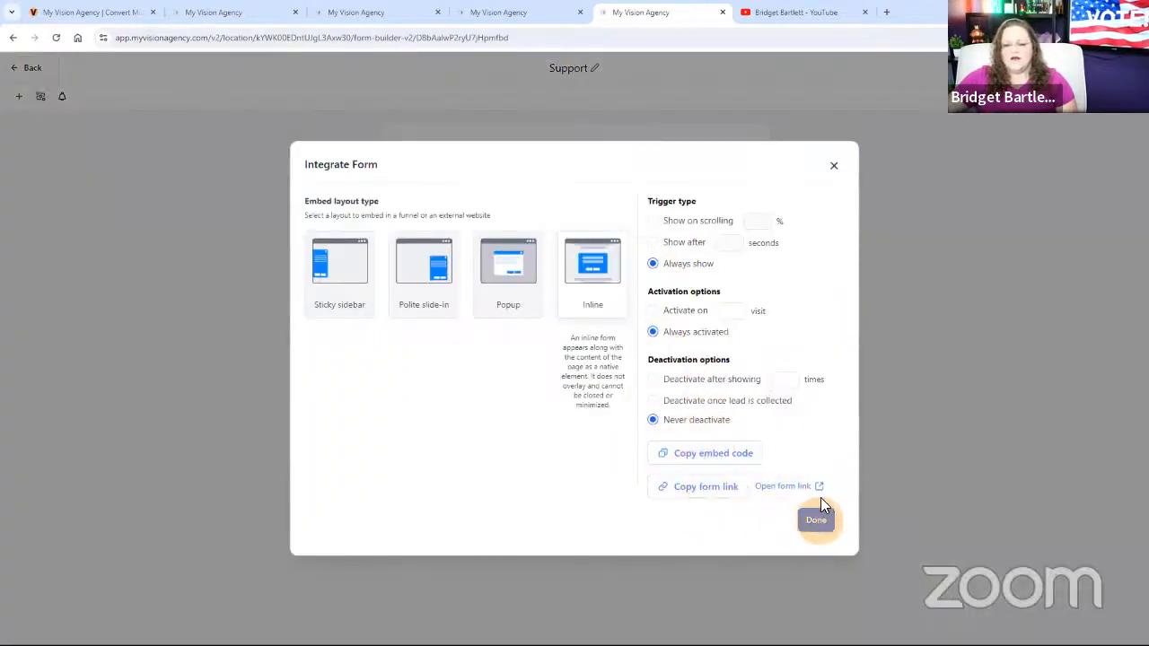
click(834, 175)
click(34, 73)
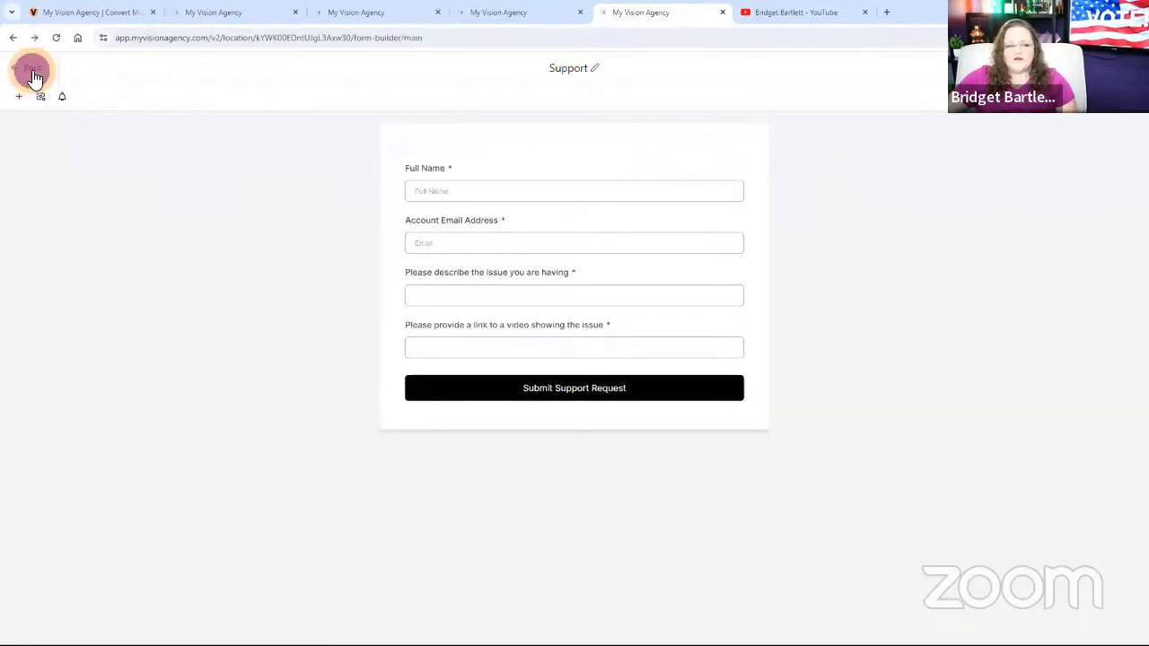
Examine the Support funnel page in the page editor, including its header image settings and footer, and return to the funnel.
click(200, 100)
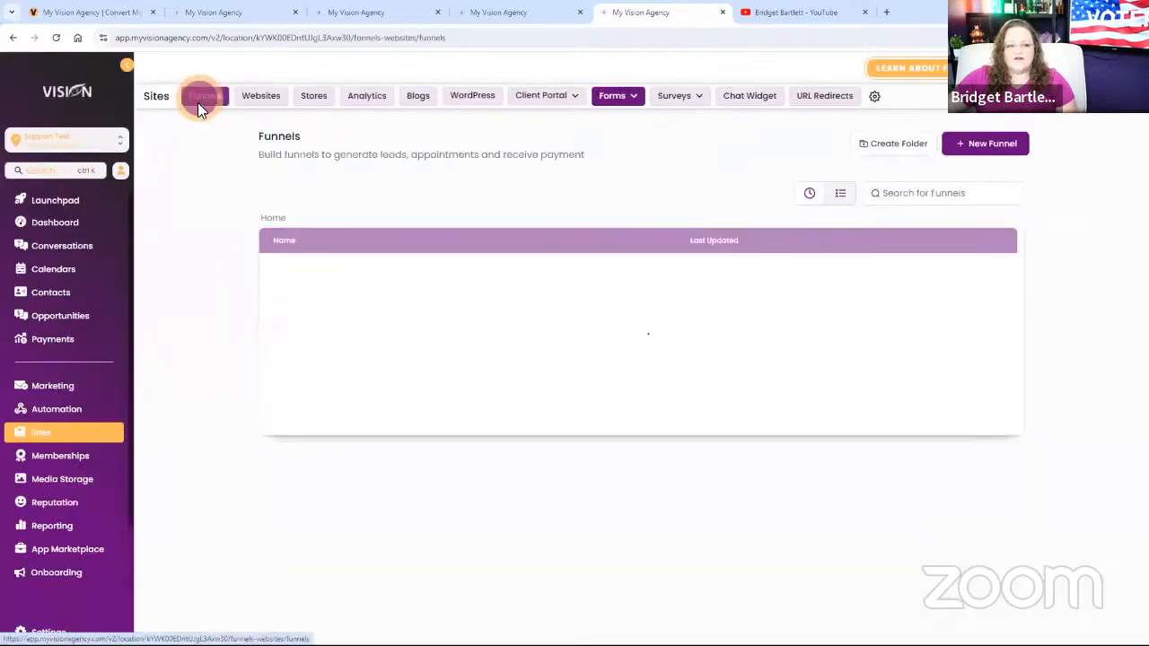
click(289, 269)
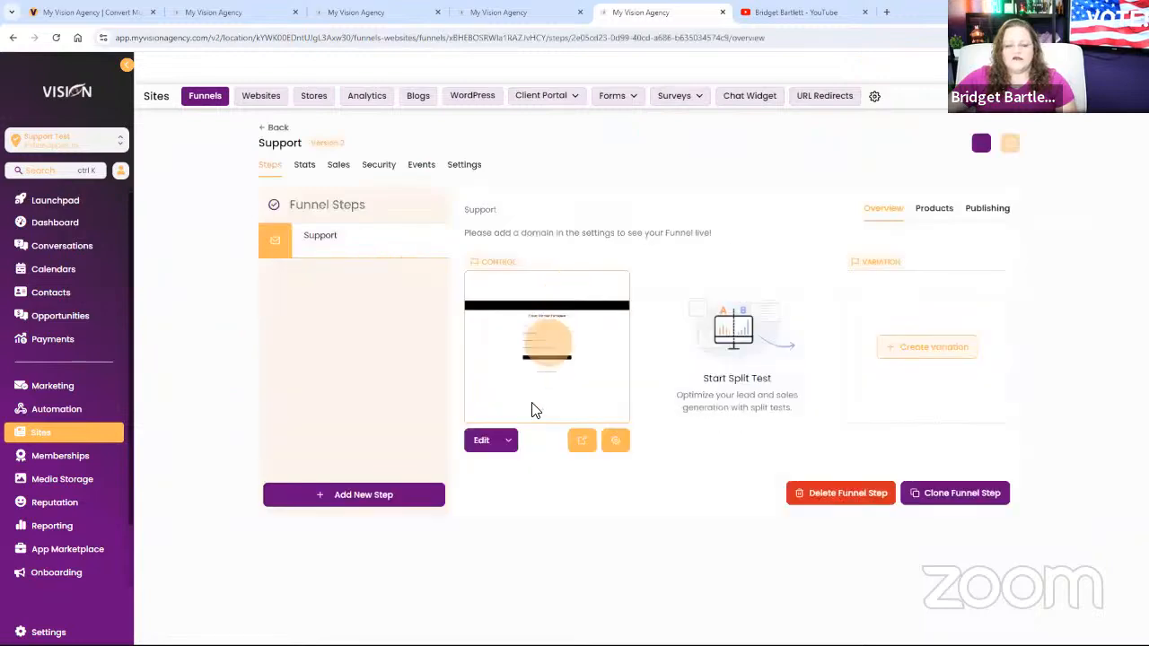
click(520, 412)
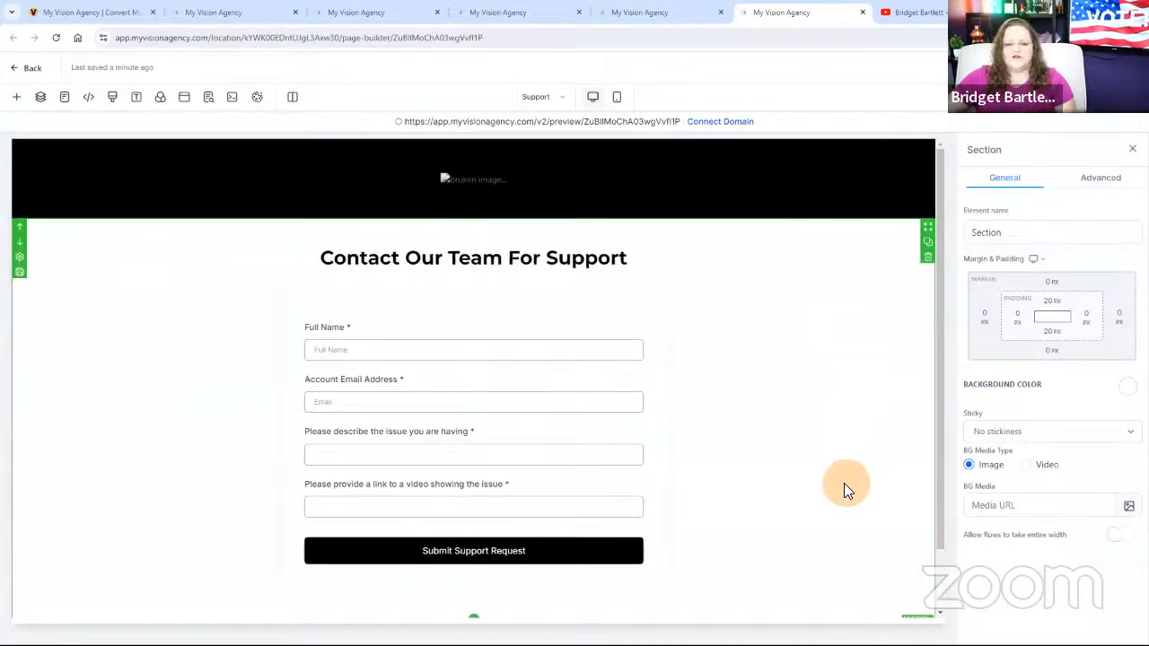
click(458, 176)
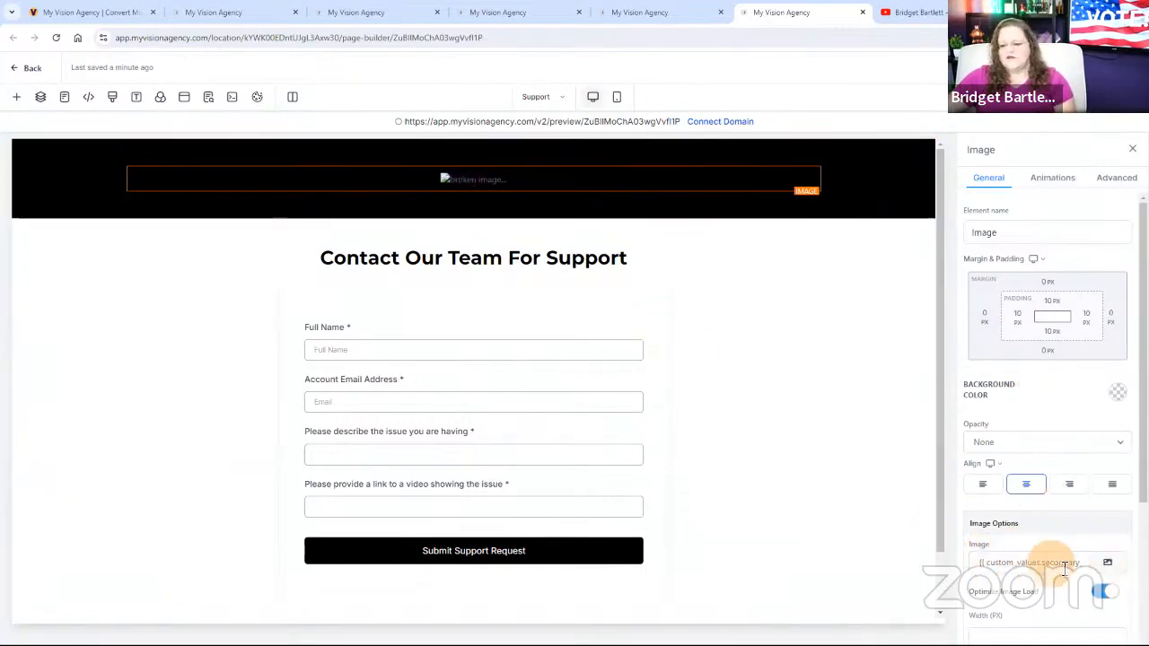
scroll(752, 510, down, 1)
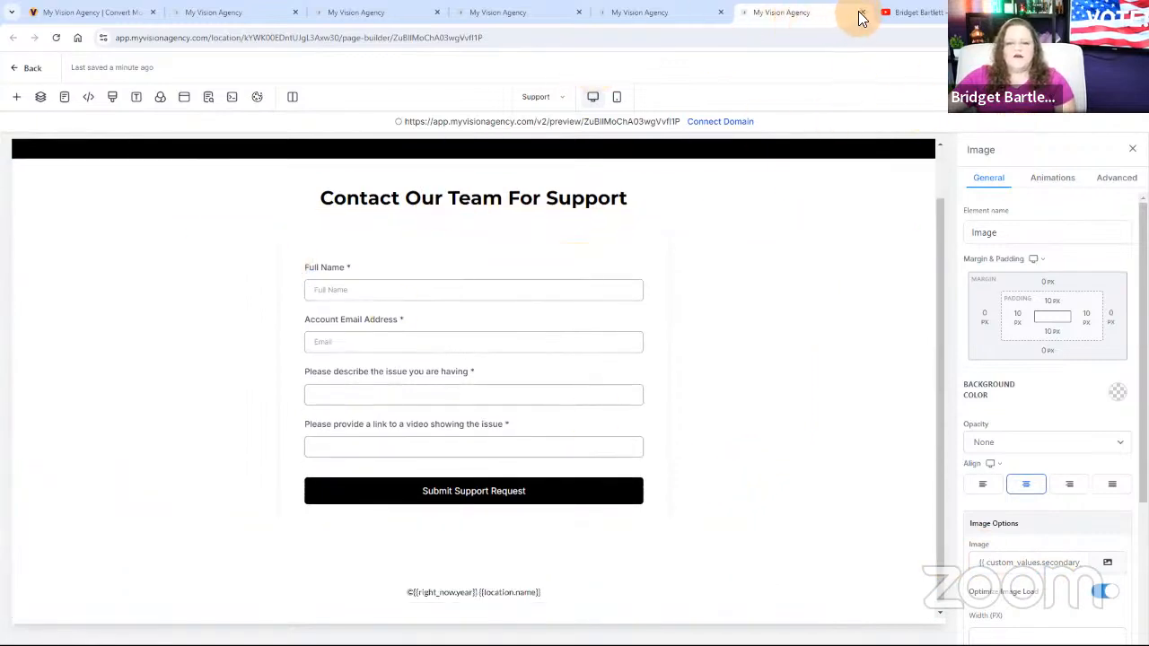
click(21, 68)
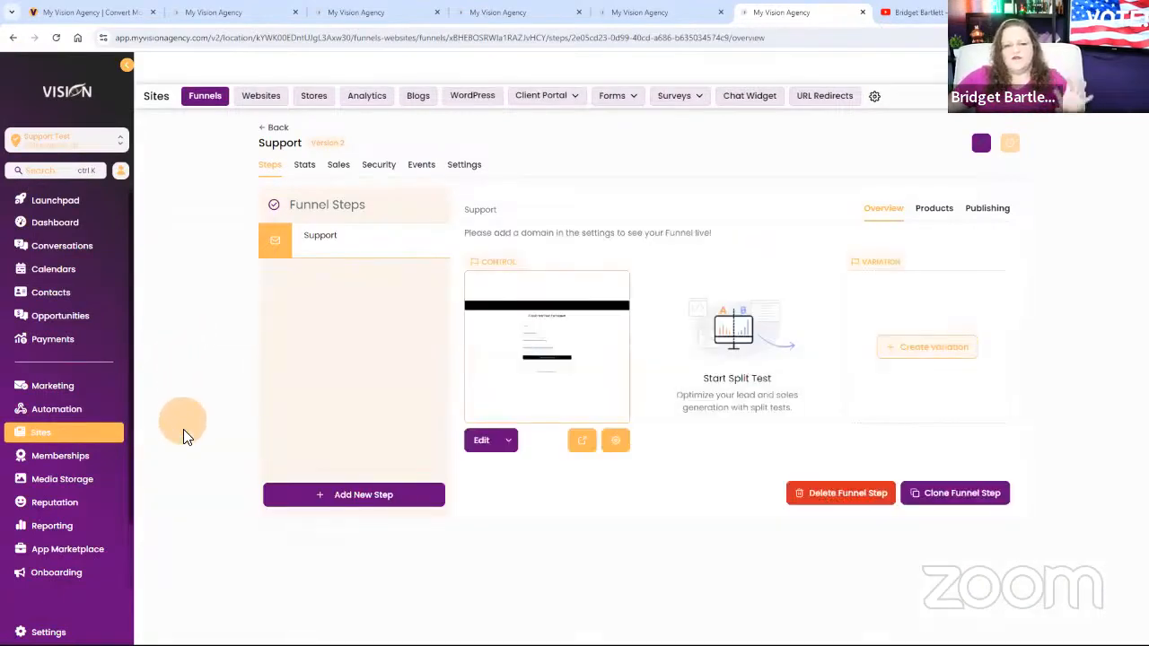
Check the Support funnel's domain and path settings, and return to its steps overview.
click(47, 414)
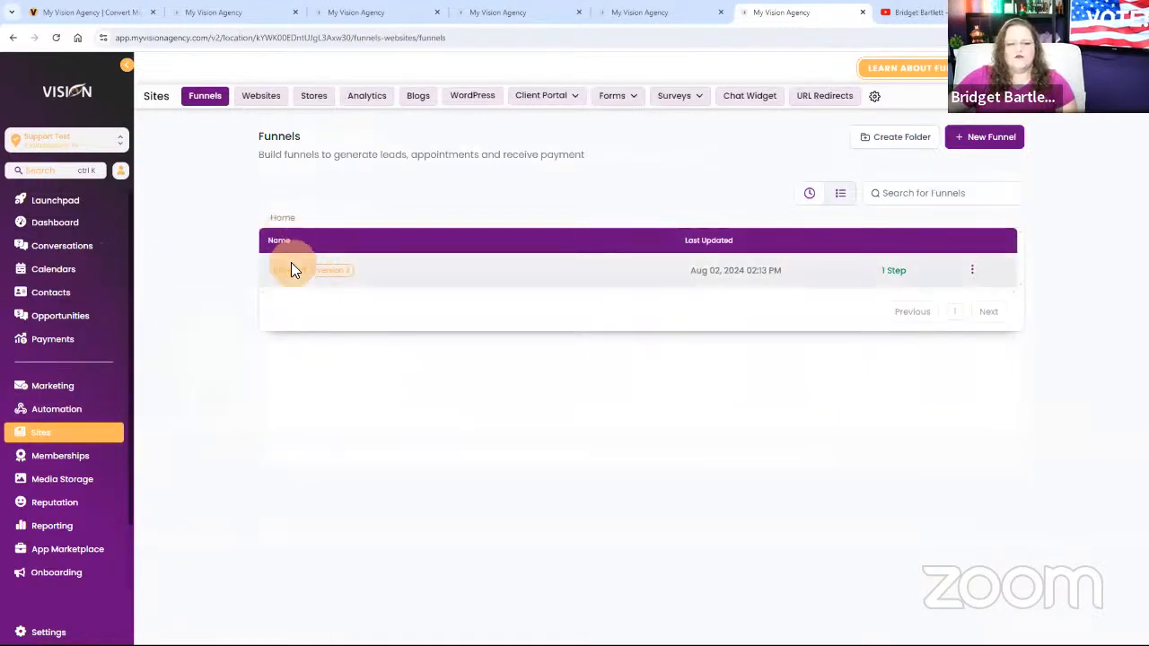
click(289, 272)
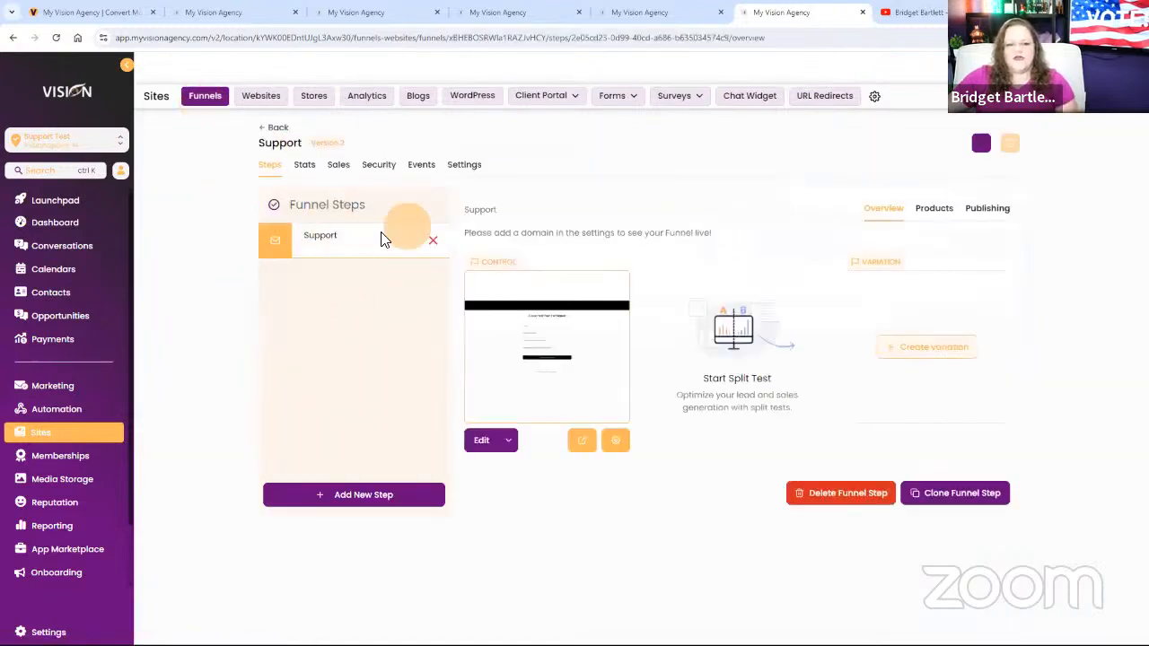
click(464, 164)
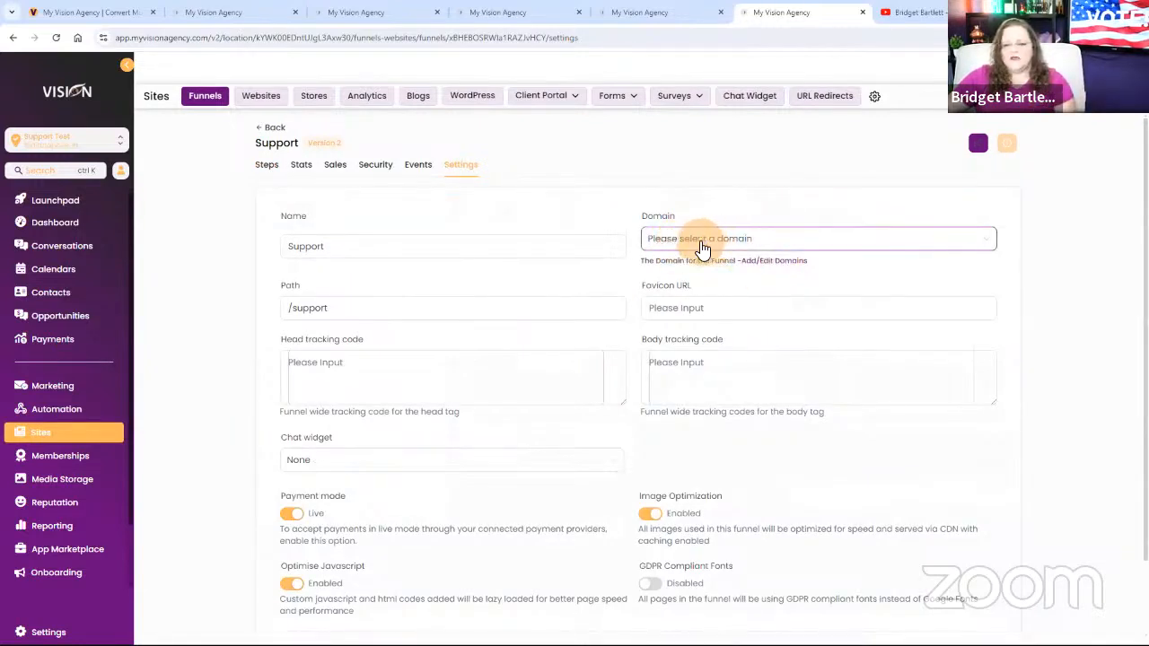
click(272, 128)
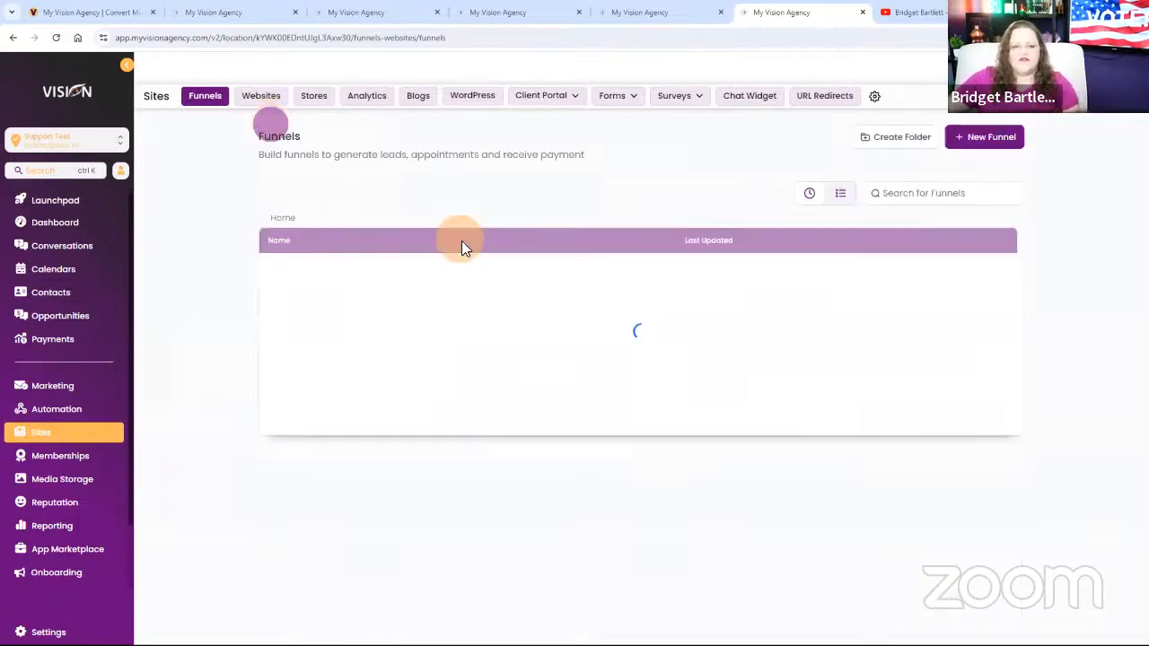
click(295, 273)
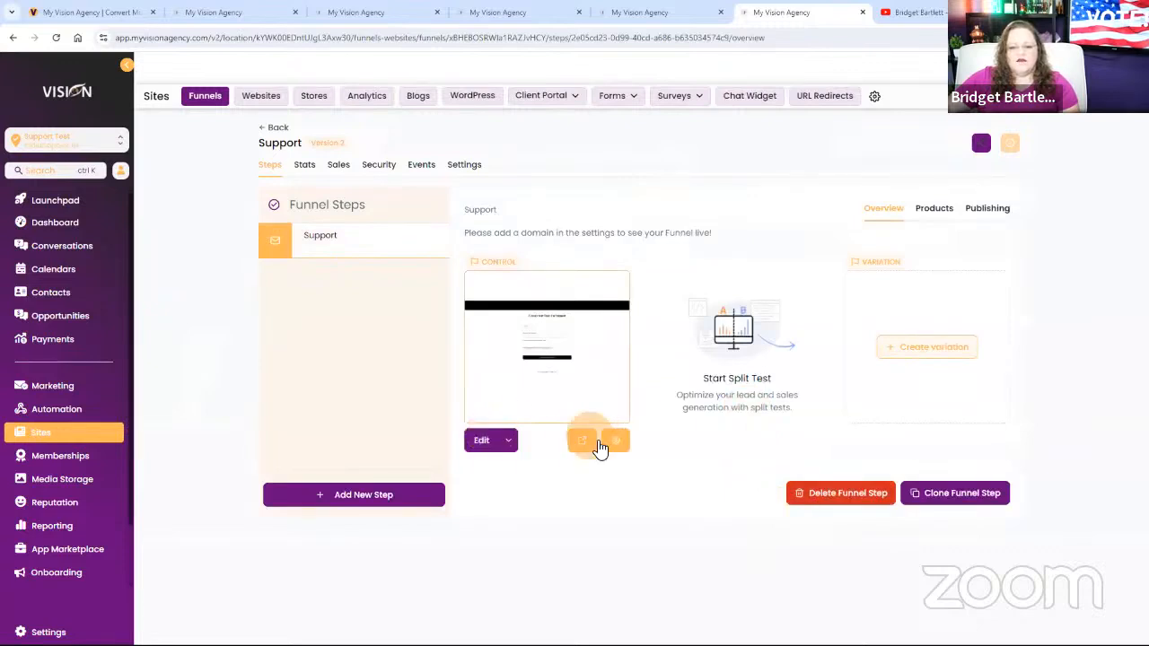
Preview the Support funnel page and fill in the requester's full name and account e-mail address.
click(588, 439)
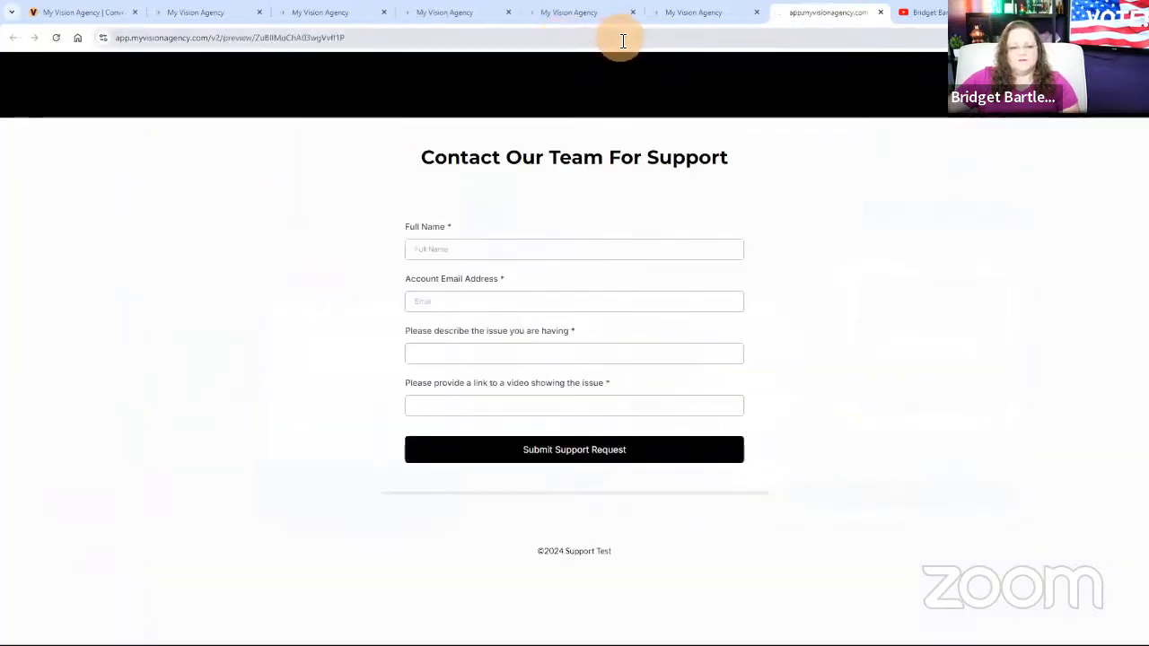
triple_click(623, 41)
click(484, 254)
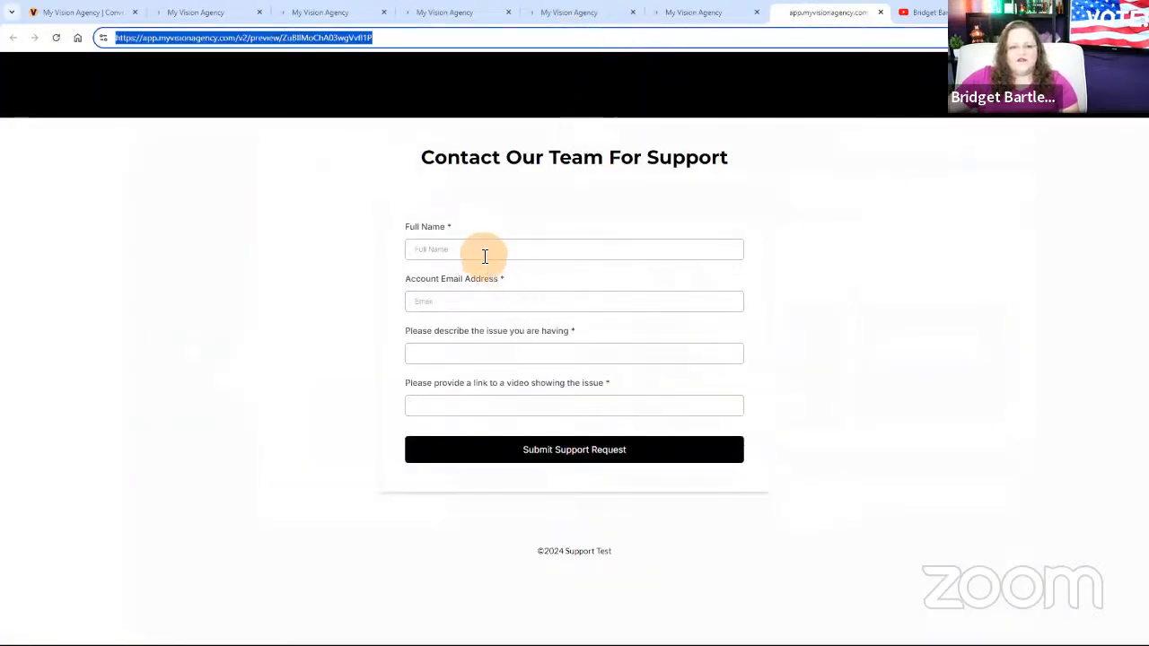
click(486, 278)
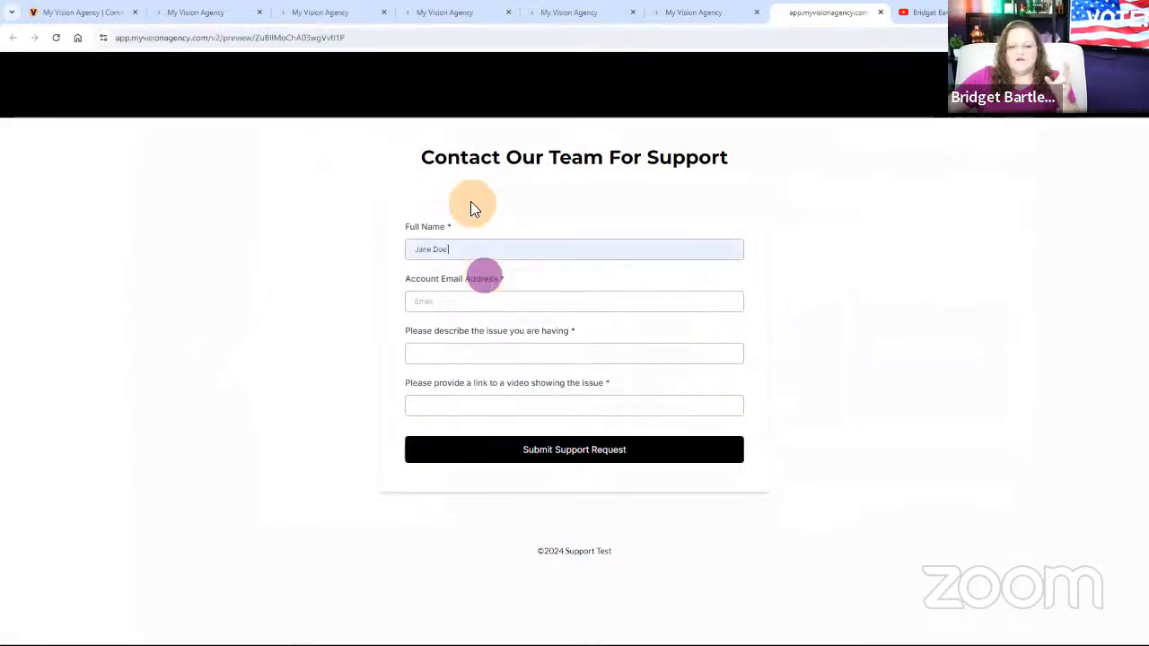
click(472, 306)
click(506, 351)
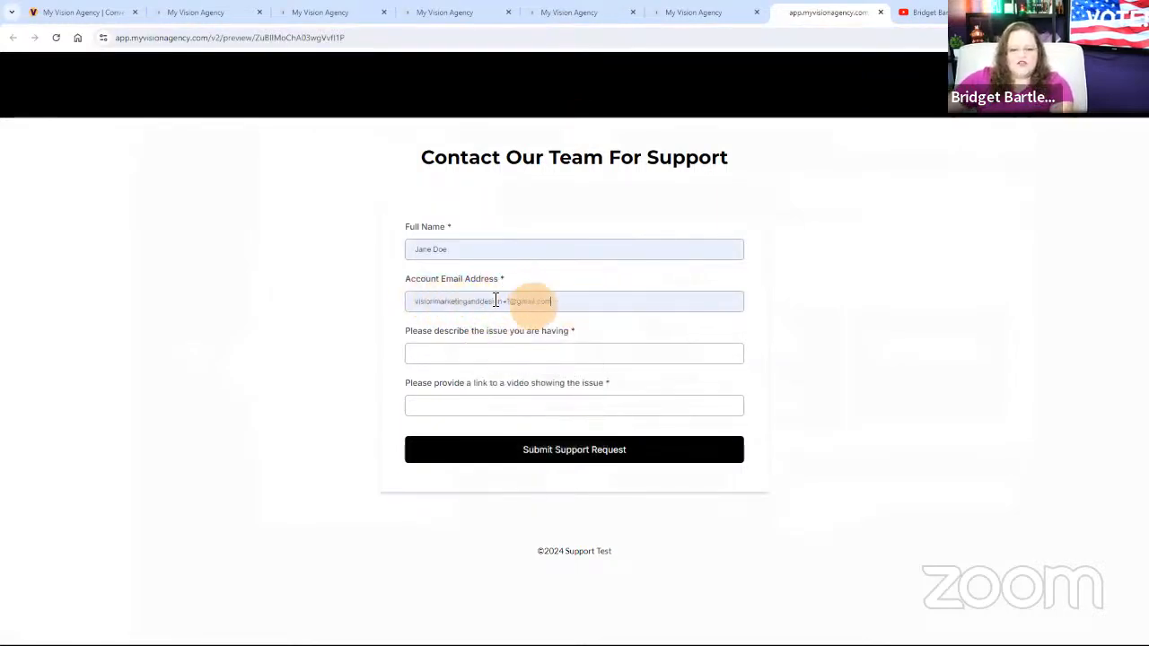
drag(584, 303, 416, 319)
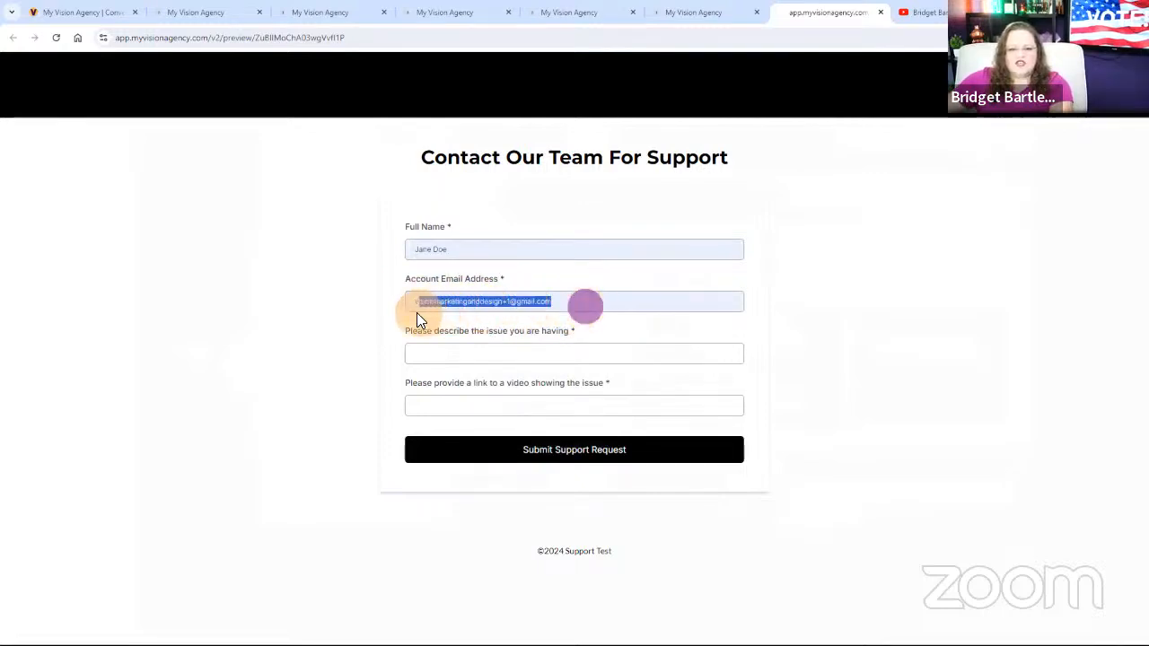
click(594, 303)
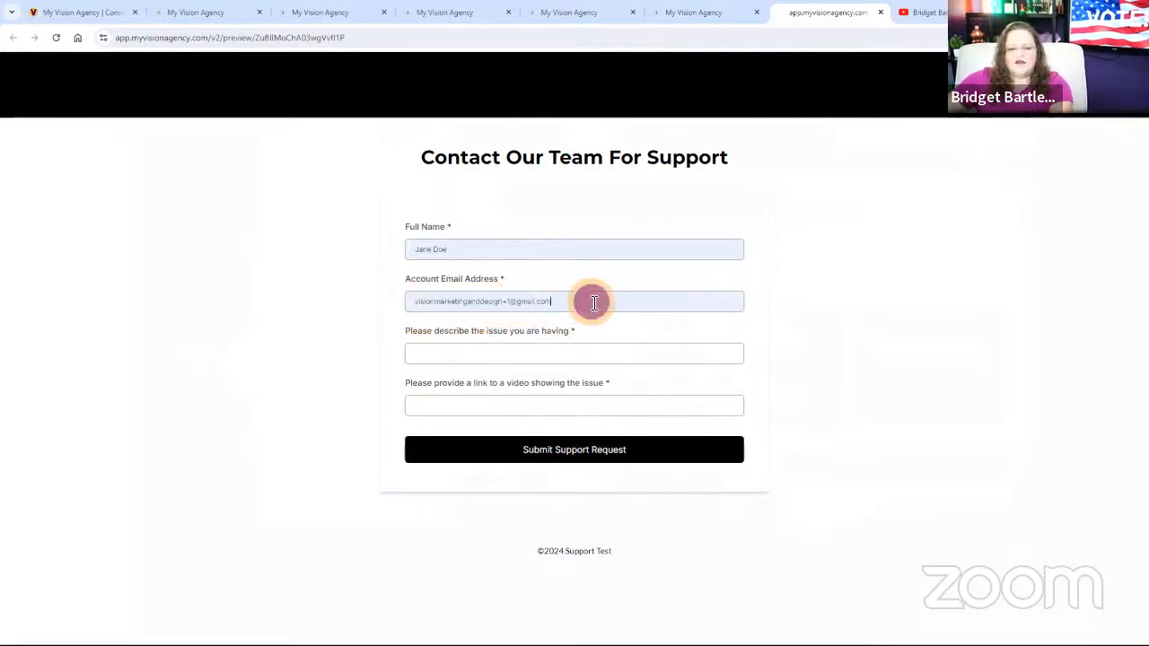
drag(590, 306, 422, 306)
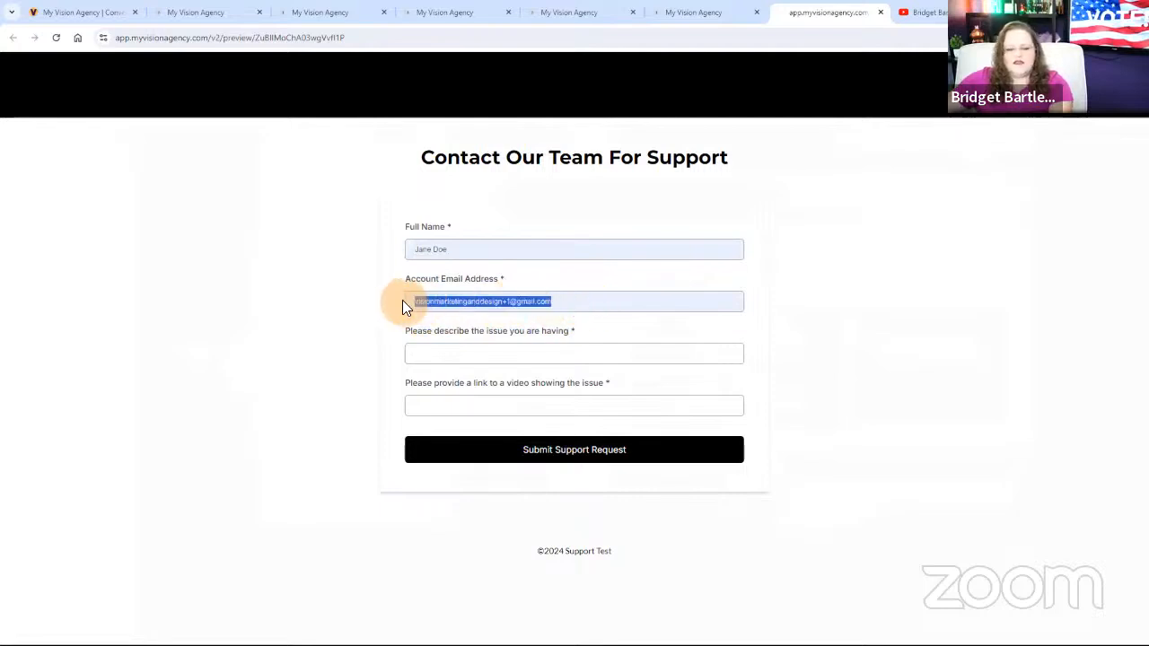
click(424, 356)
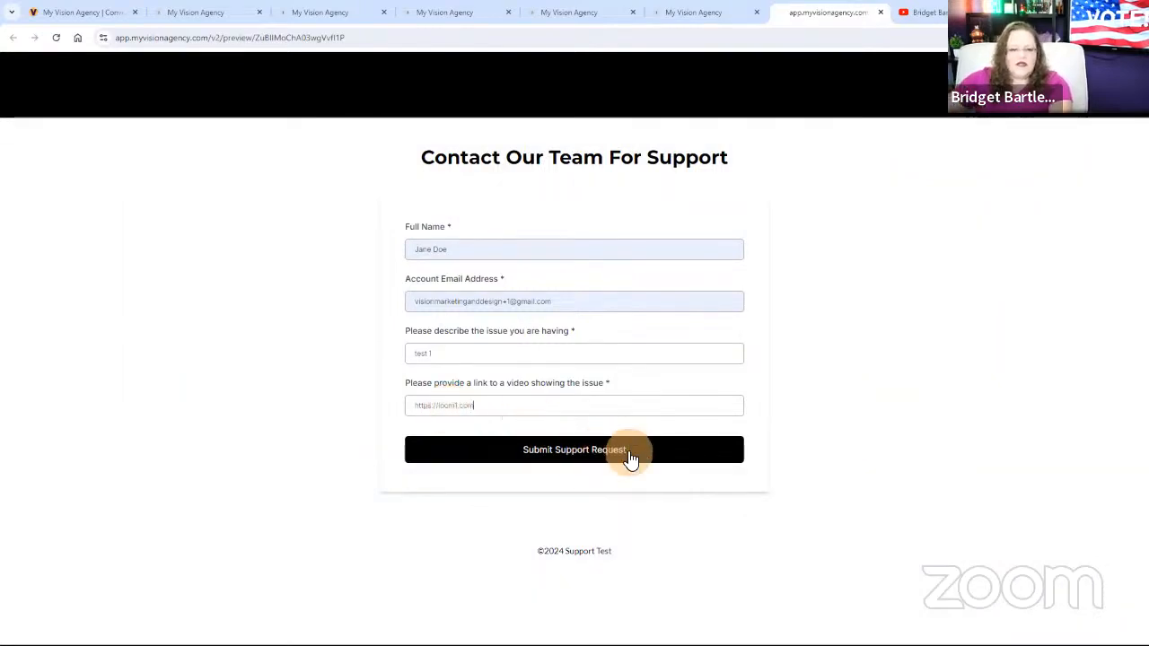
click(600, 453)
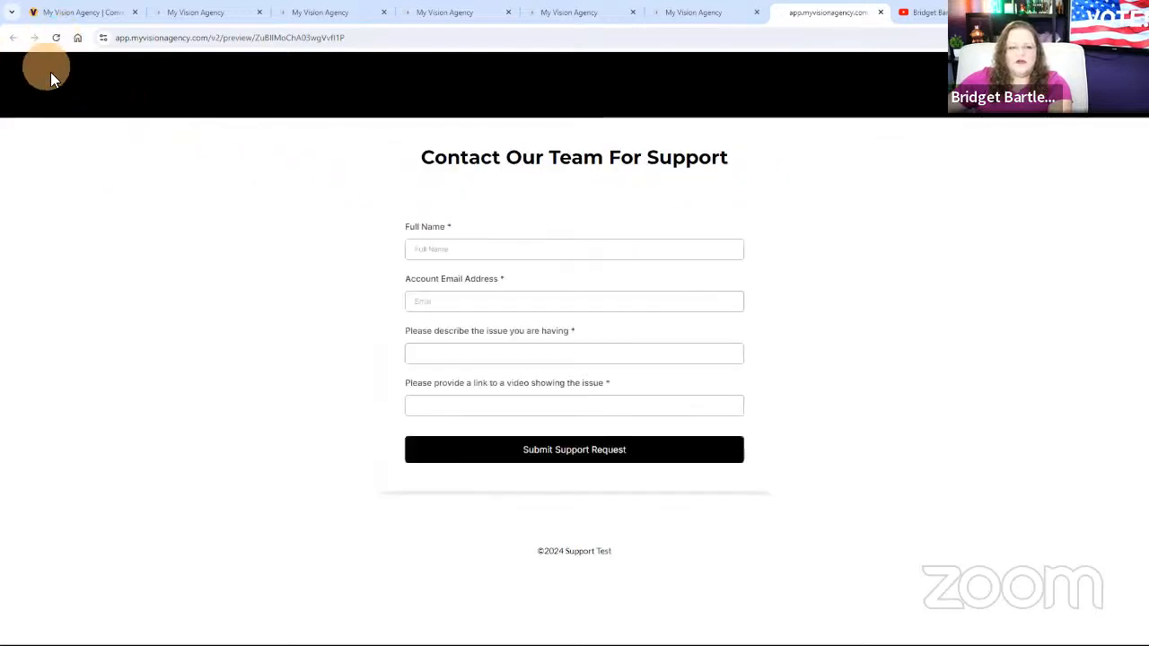
Start a second support request with the same full name and account e-mail address as the first.
click(465, 250)
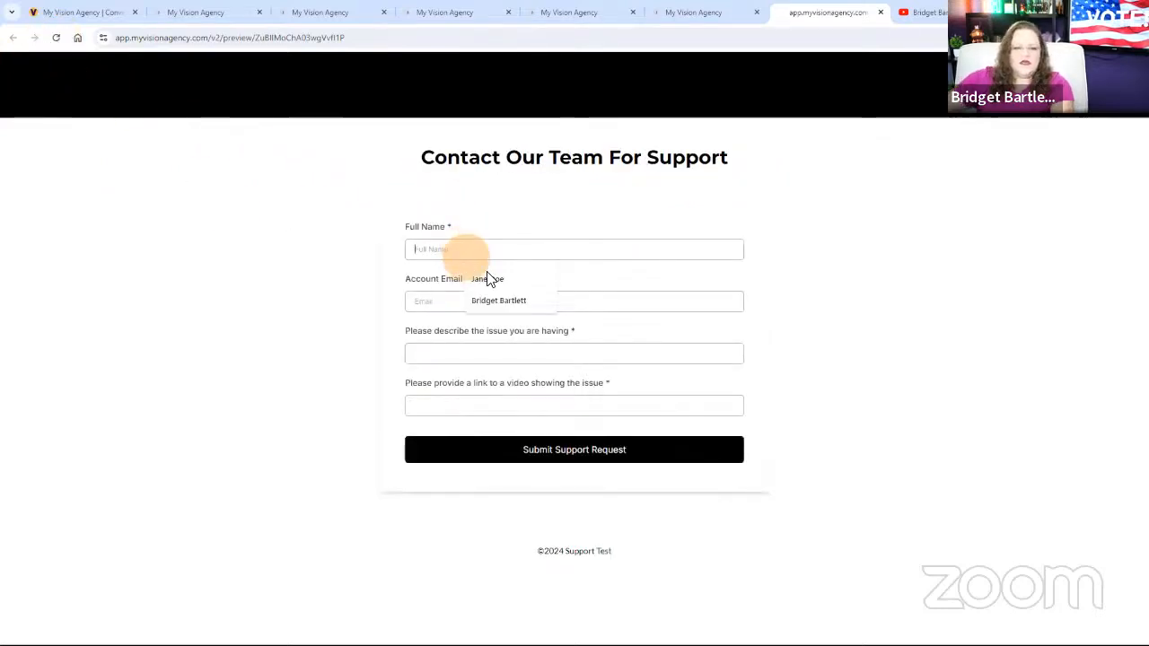
click(489, 279)
click(447, 302)
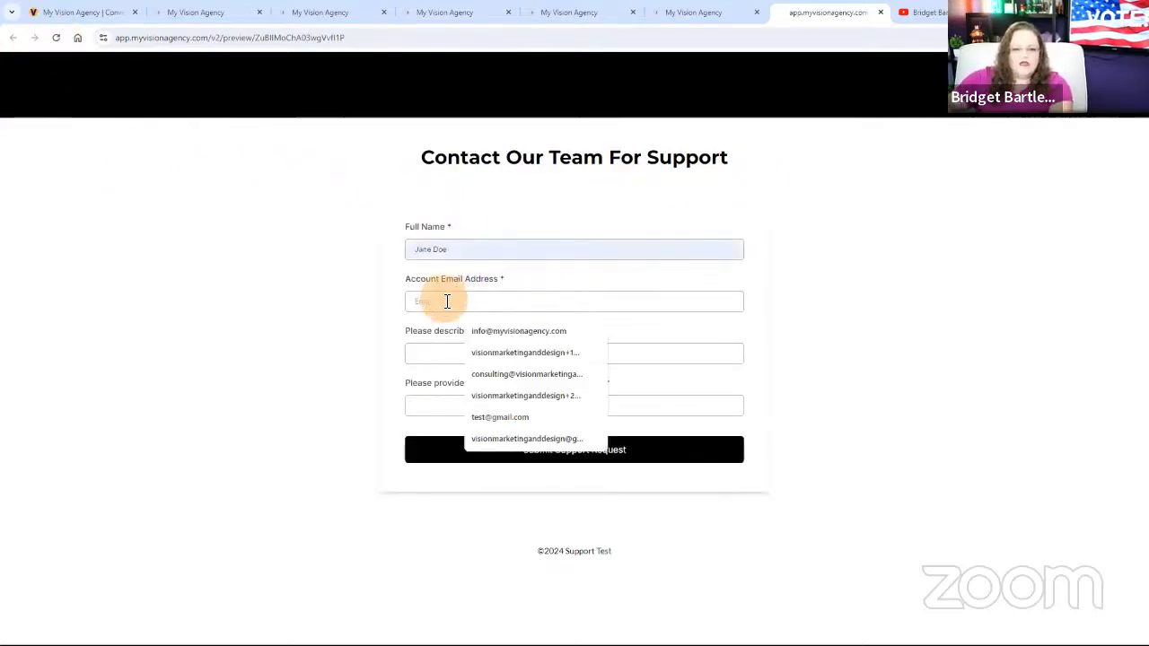
click(523, 353)
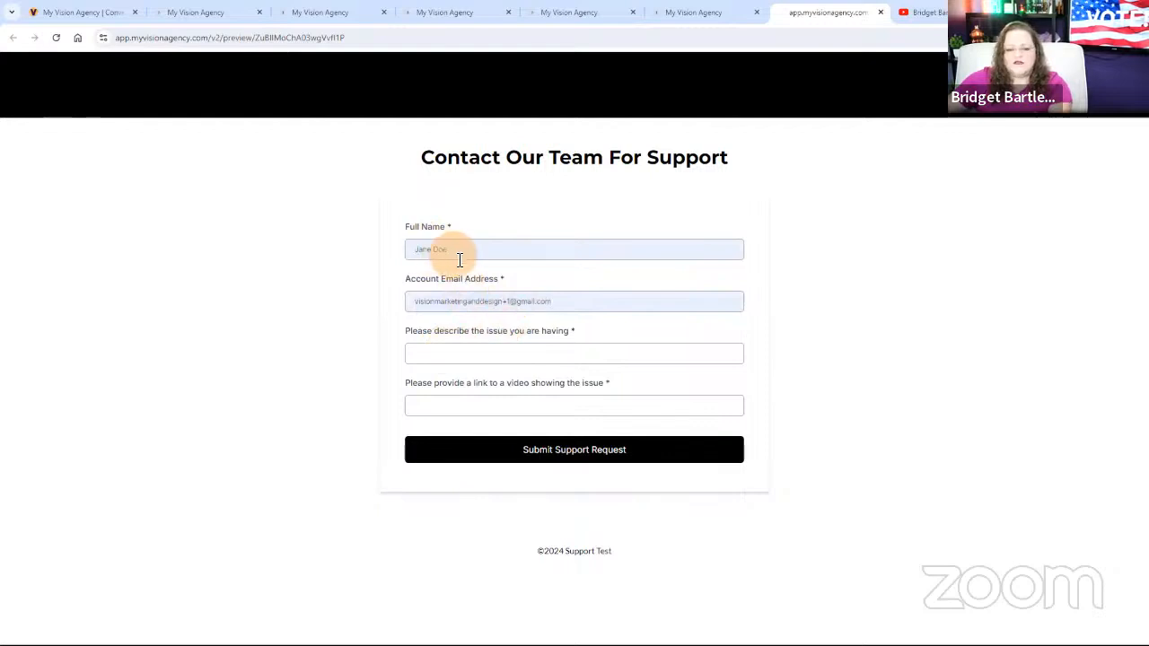
click(469, 357)
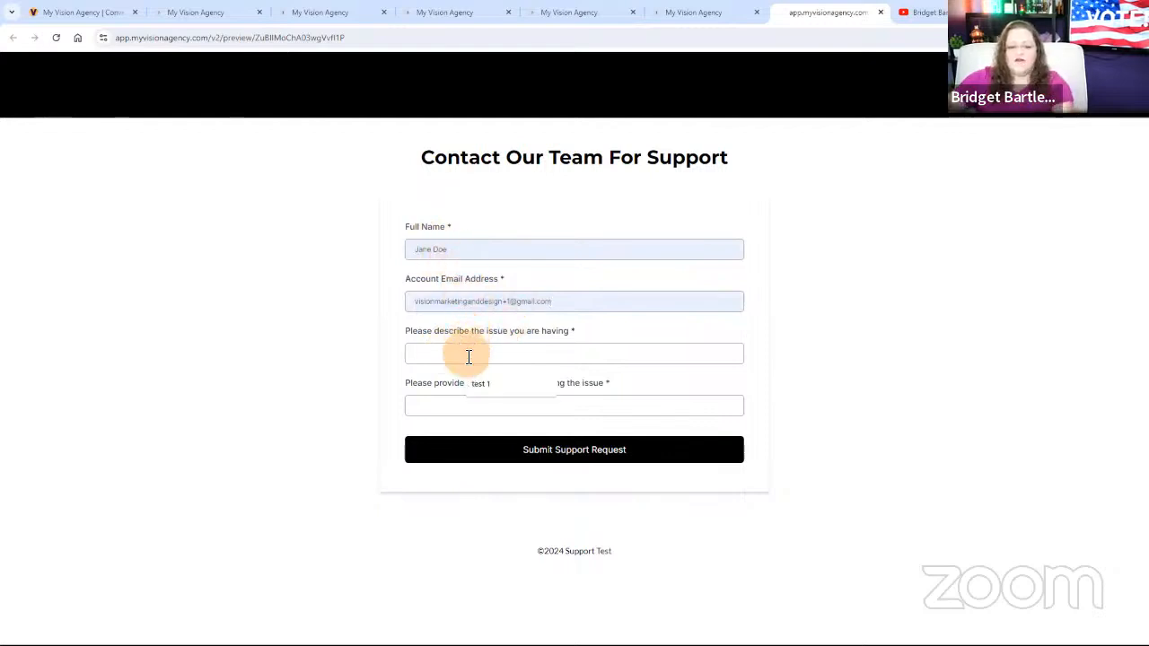
click(482, 376)
key(BackSpace)
key(BackSpace)
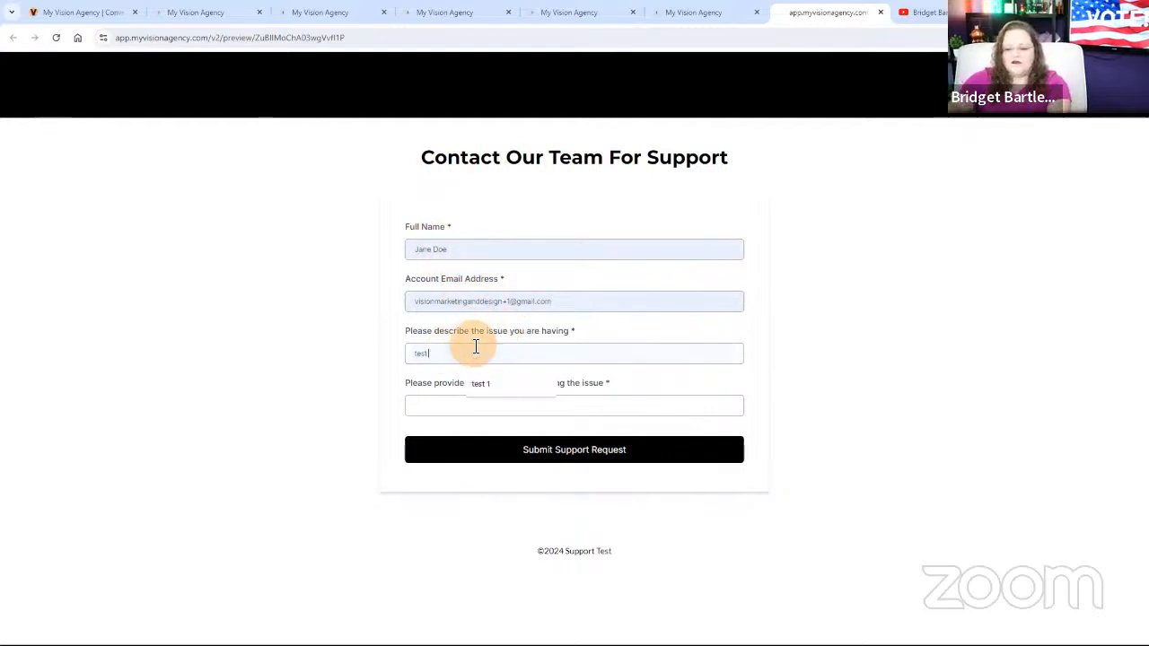
click(456, 407)
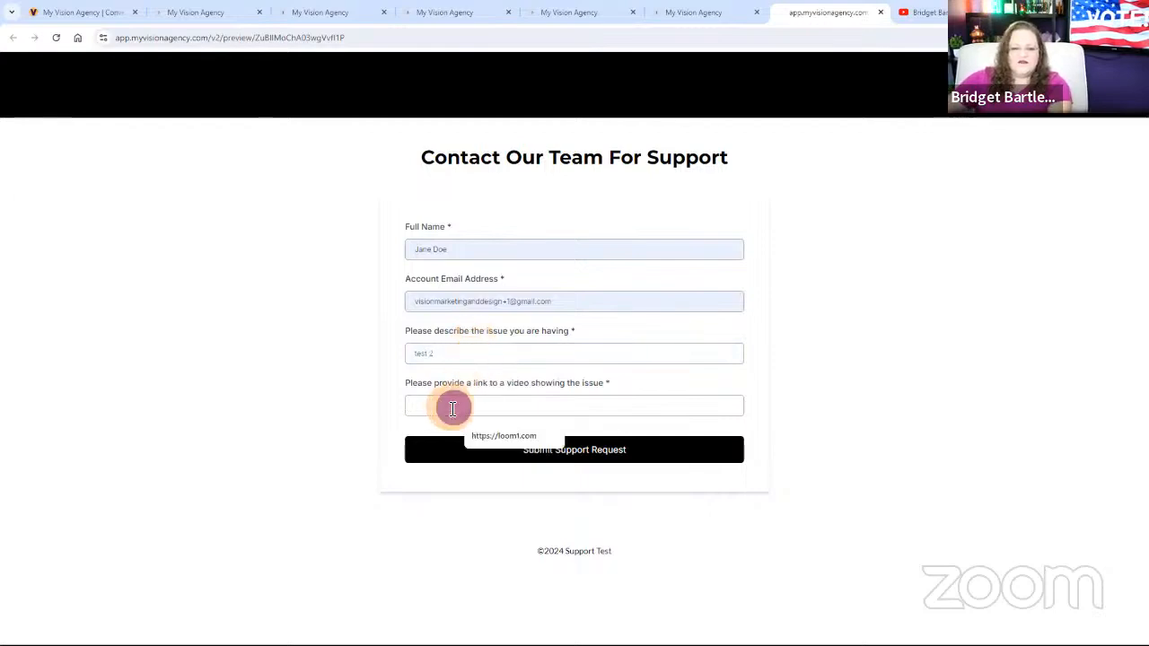
click(505, 436)
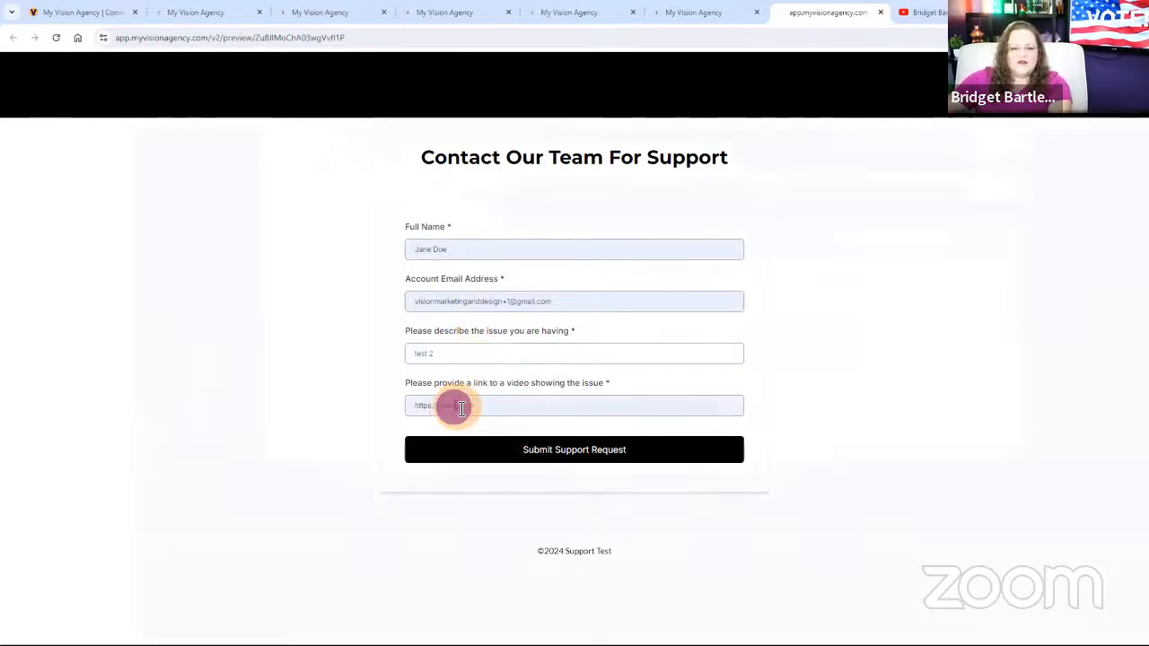
key(BackSpace)
text(2.com)
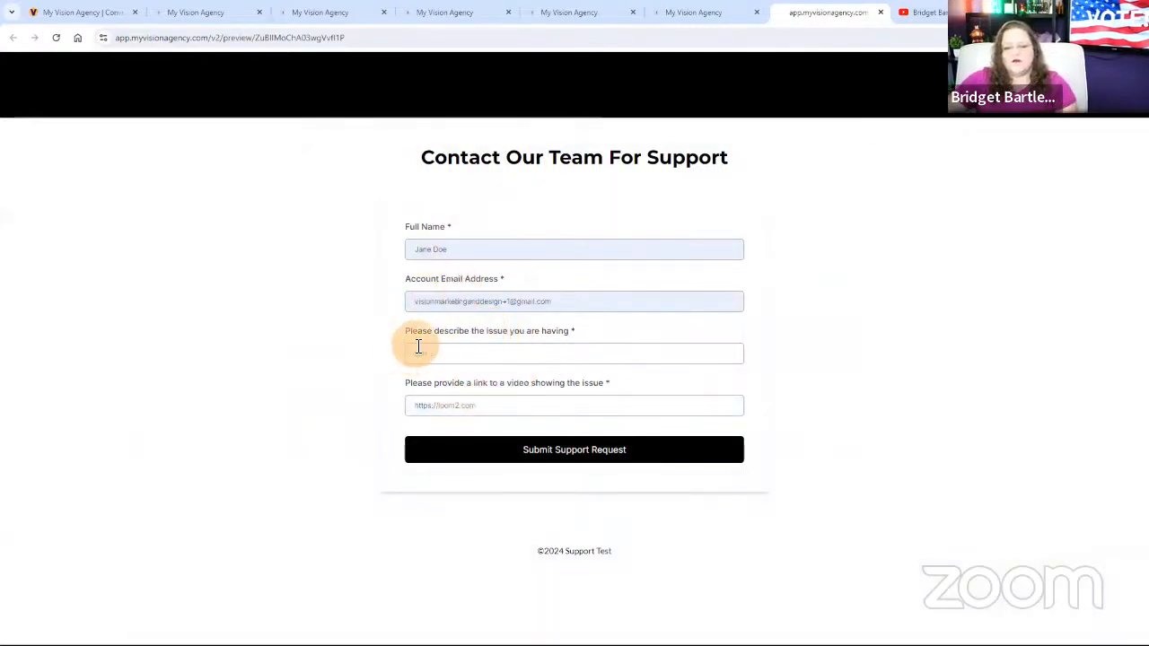
drag(451, 359, 388, 362)
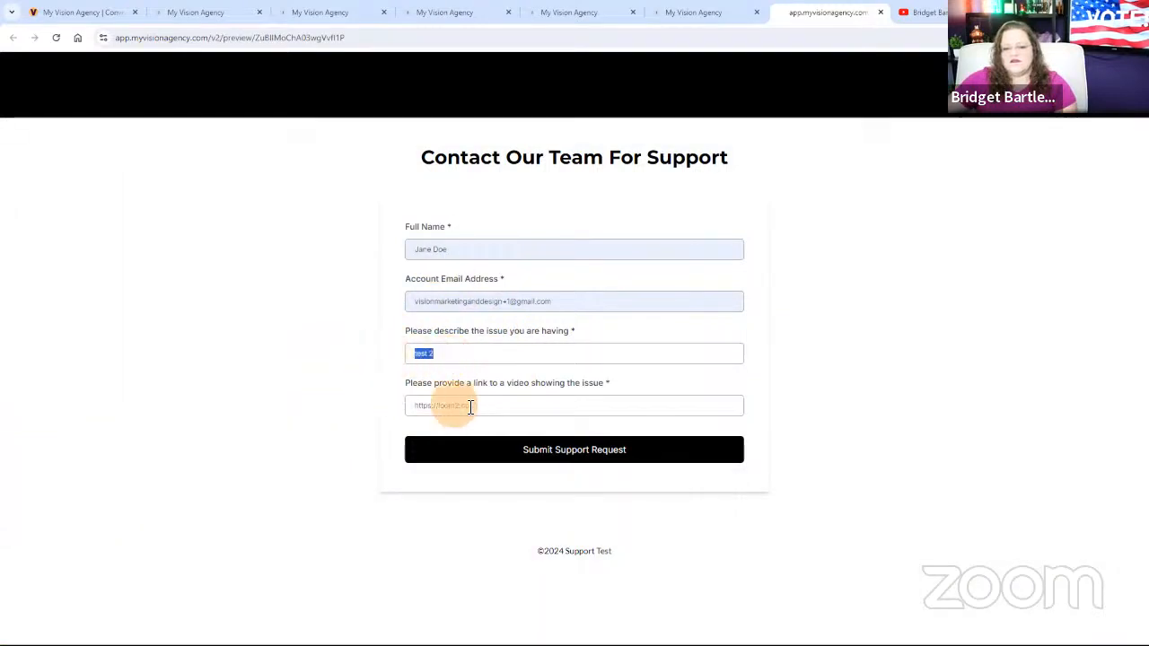
drag(490, 405, 406, 418)
click(567, 449)
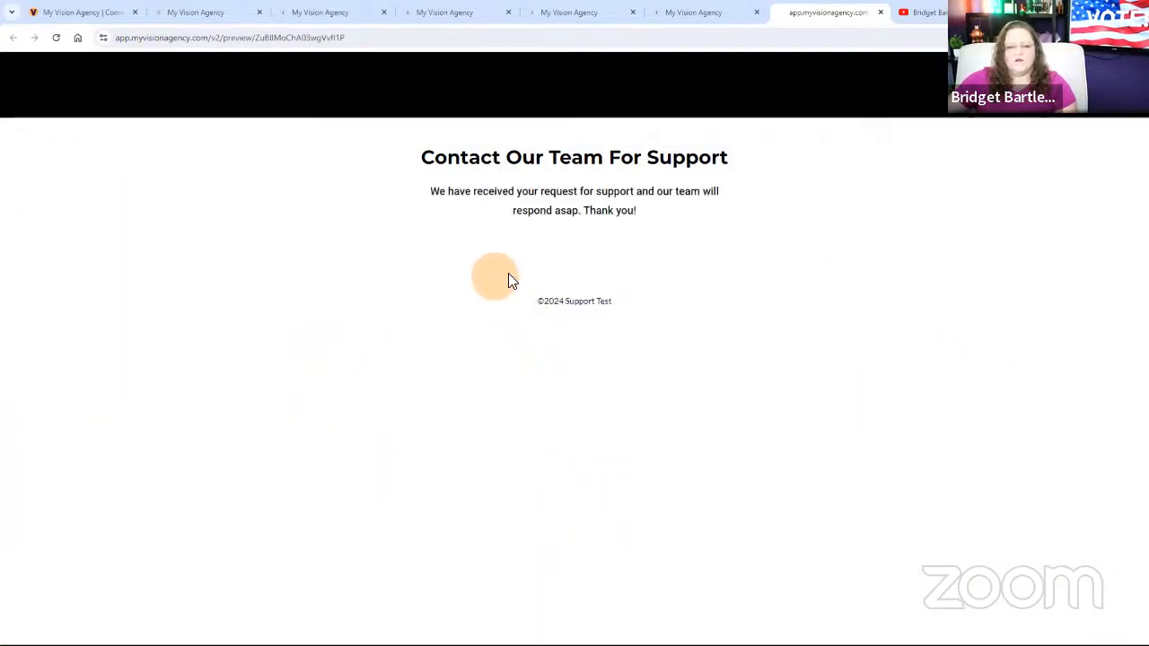
Open the requester's contact record in the Support Test sub-account and examine its tags, conversation and activity.
click(326, 12)
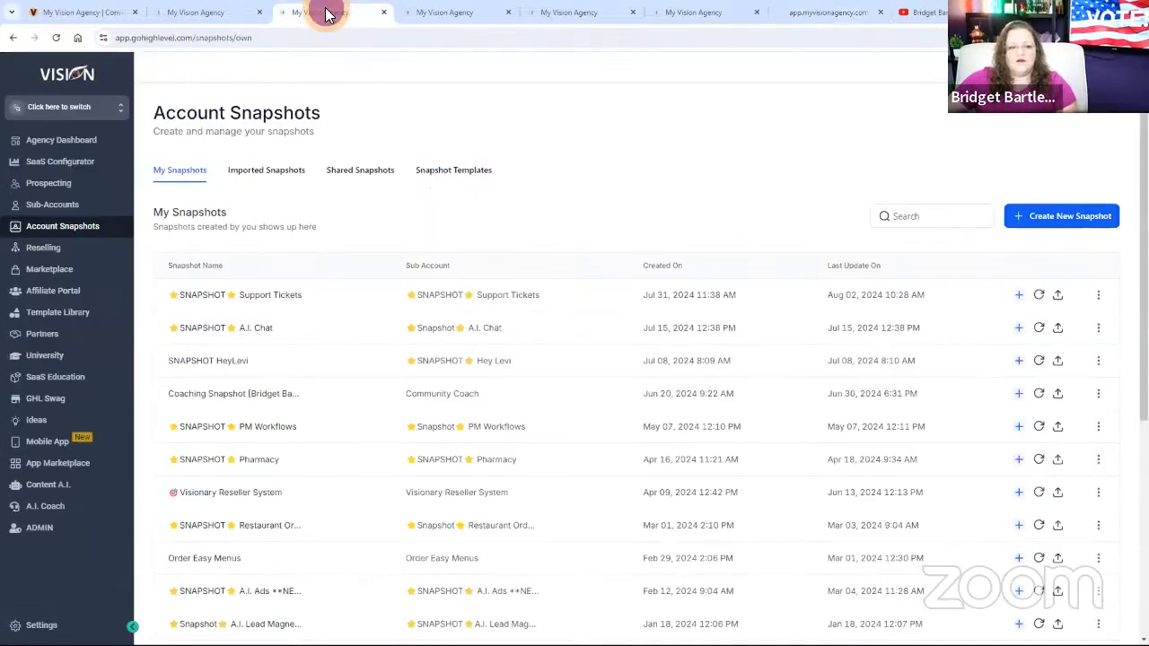
click(451, 20)
click(584, 16)
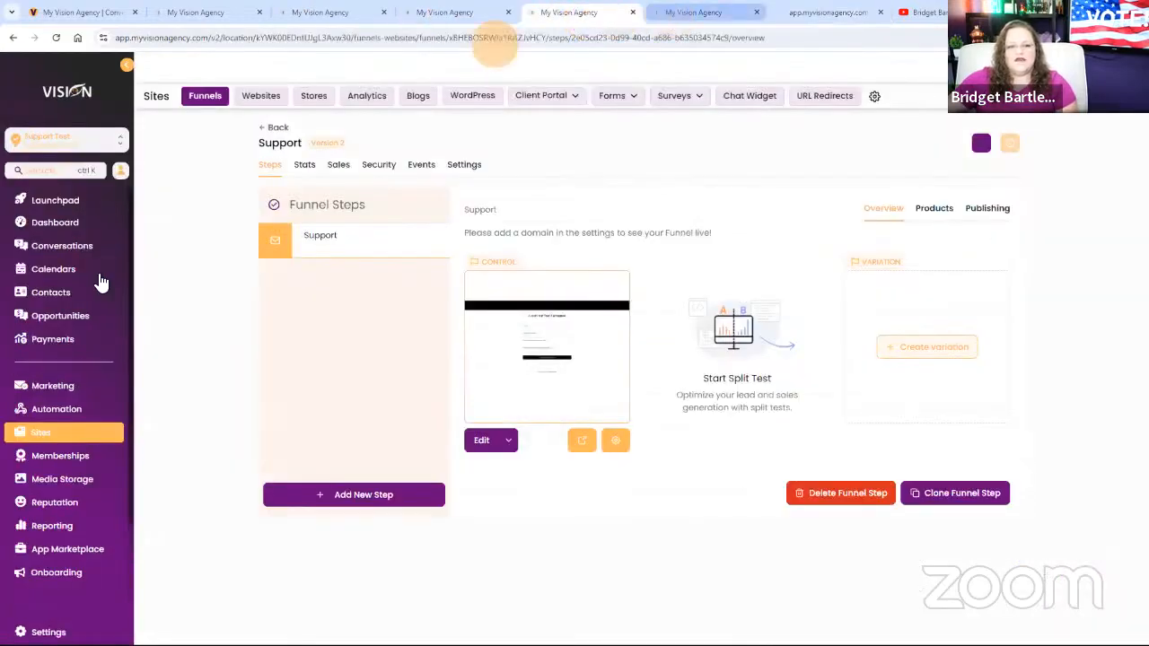
click(50, 291)
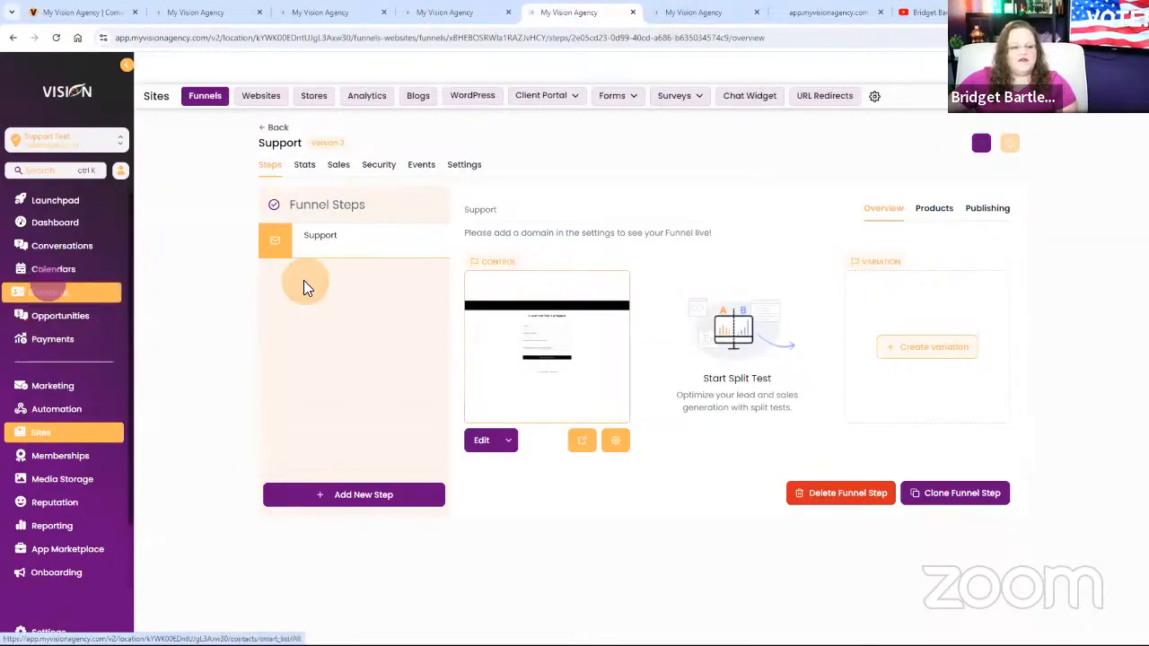
click(49, 294)
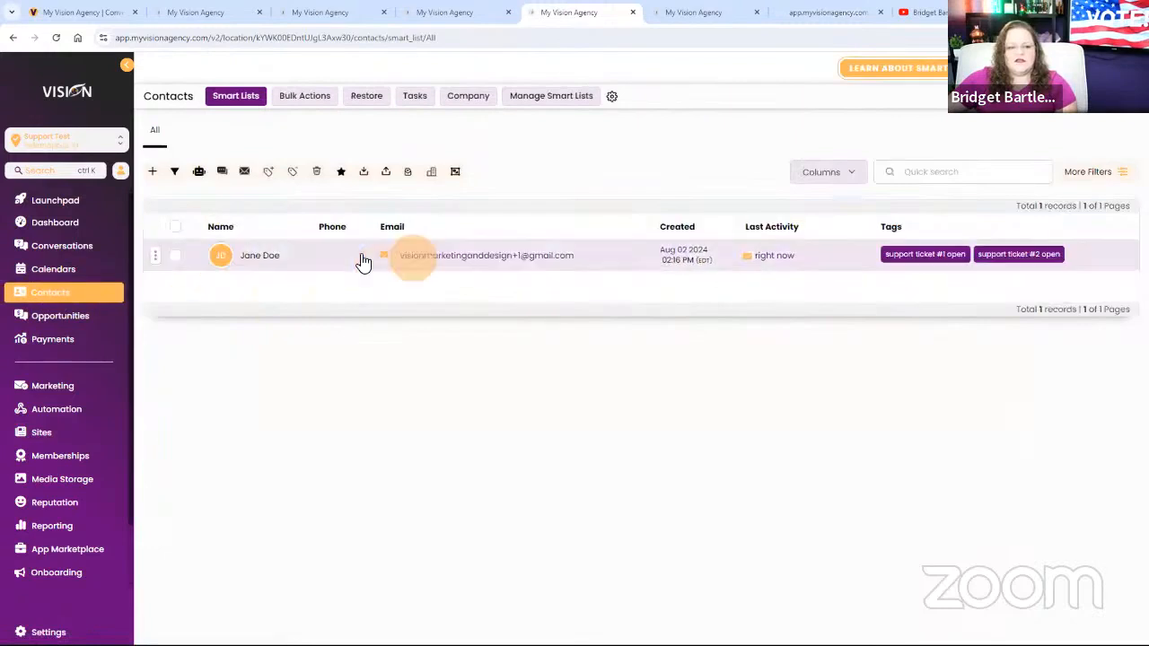
click(262, 257)
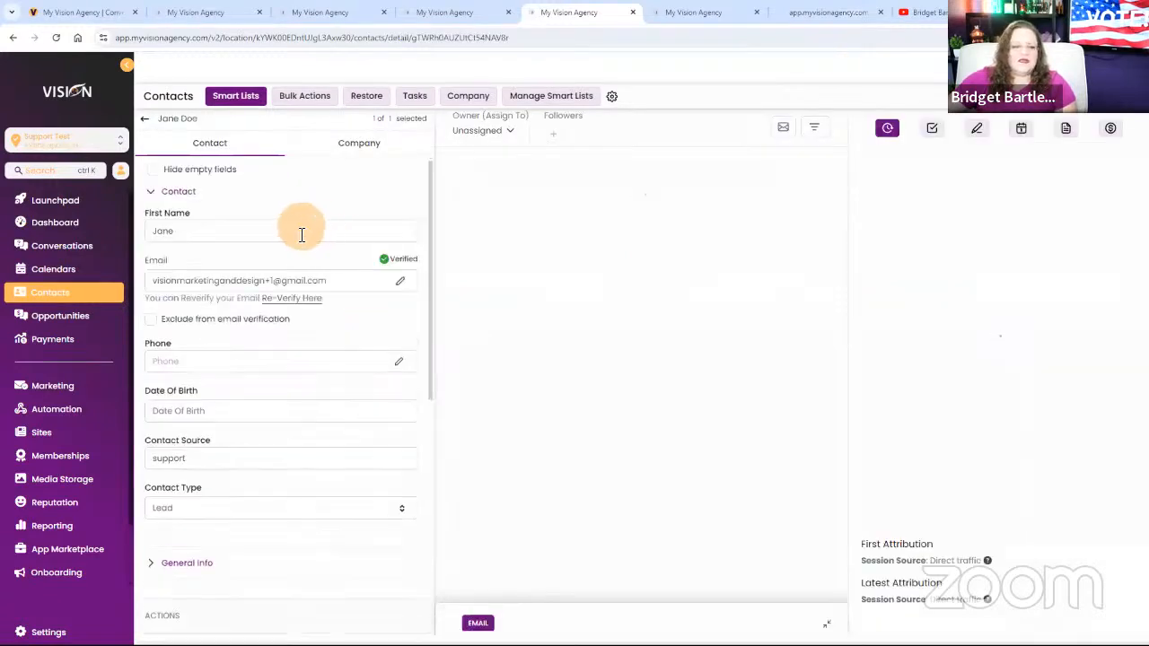
scroll(319, 432, down, 3)
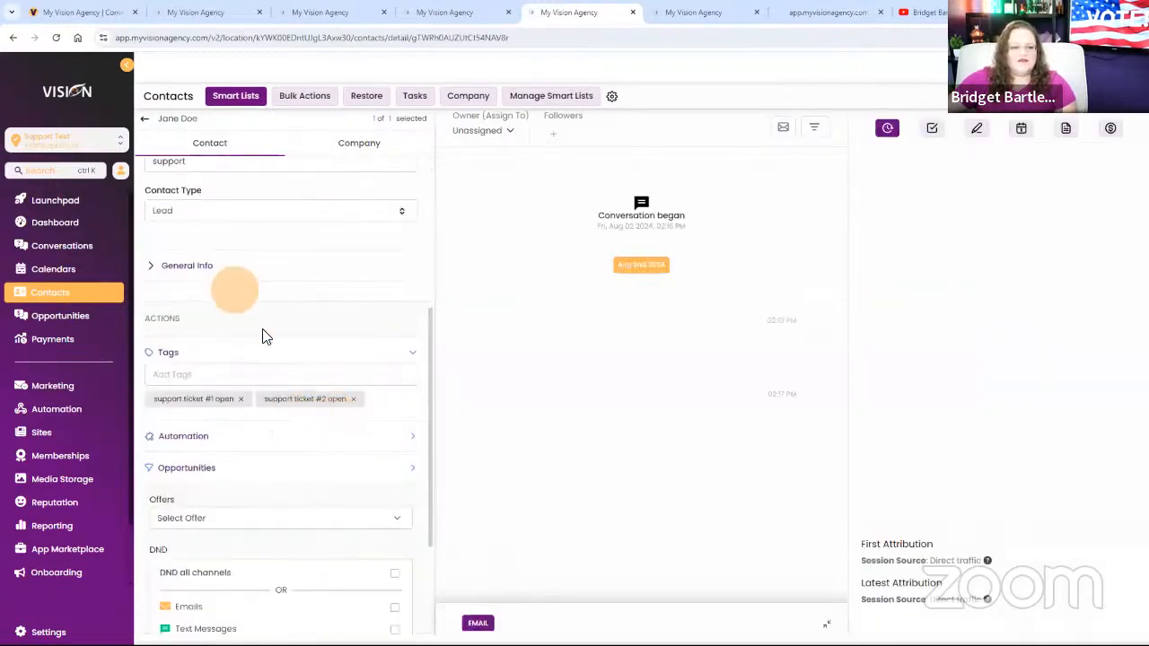
scroll(269, 334, up, 3)
scroll(326, 385, down, 5)
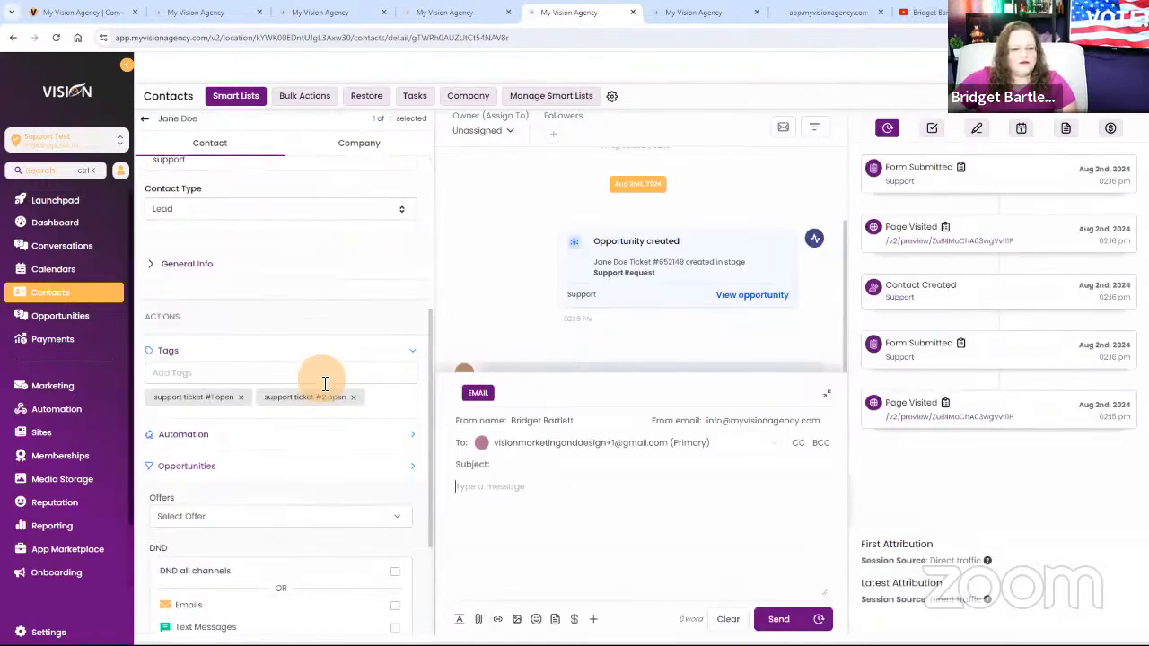
scroll(261, 266, up, 5)
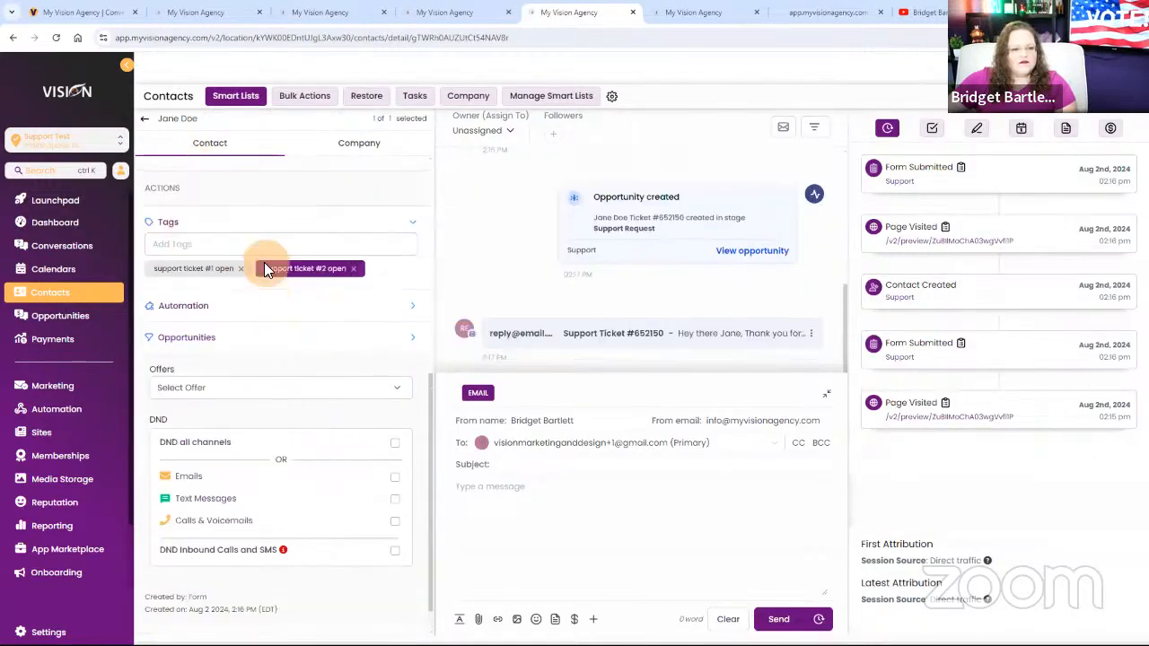
Reload the contact record and expand its Support fields to examine the stored ticket numbers, issues and video links.
click(52, 38)
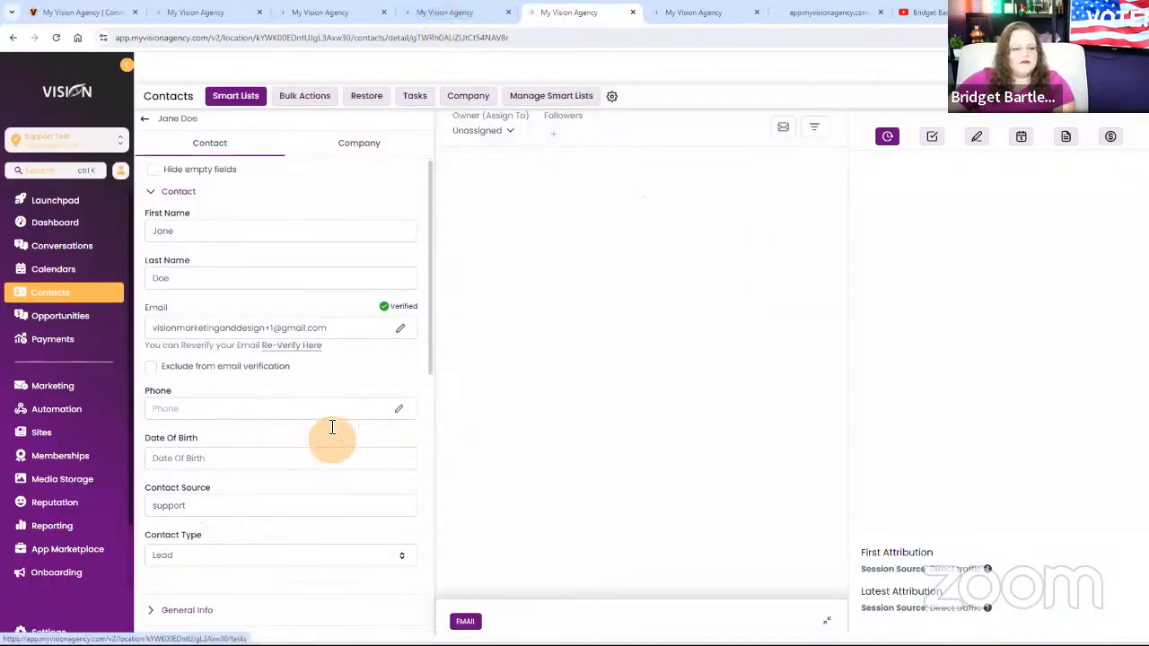
scroll(328, 431, down, 6)
scroll(323, 417, up, 5)
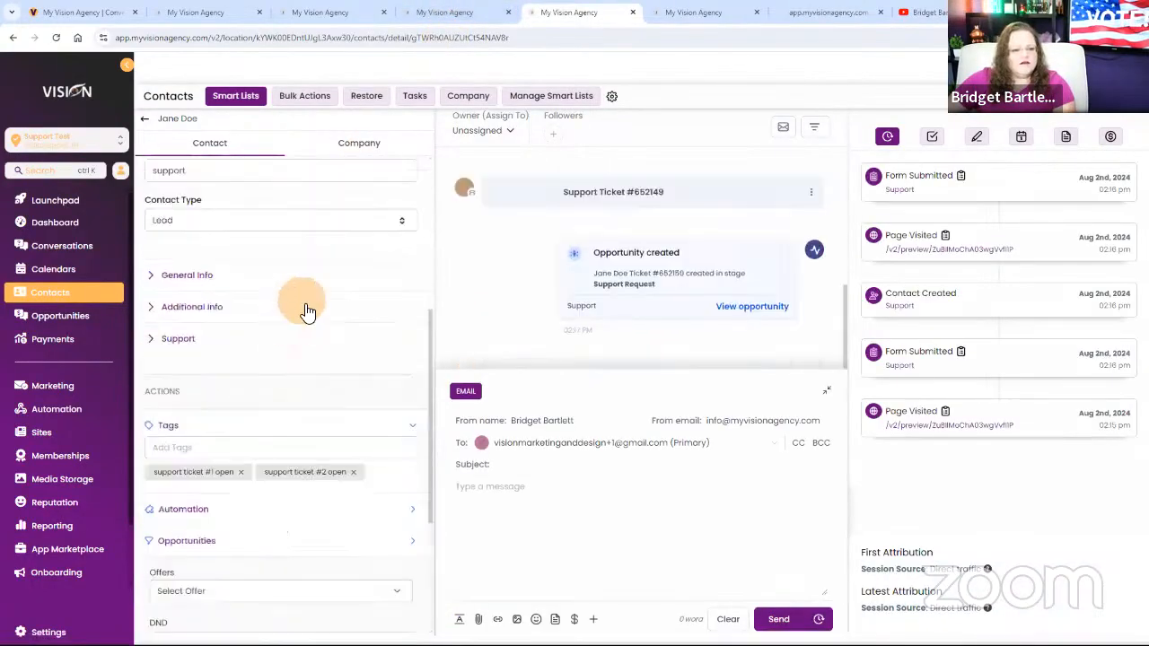
click(184, 339)
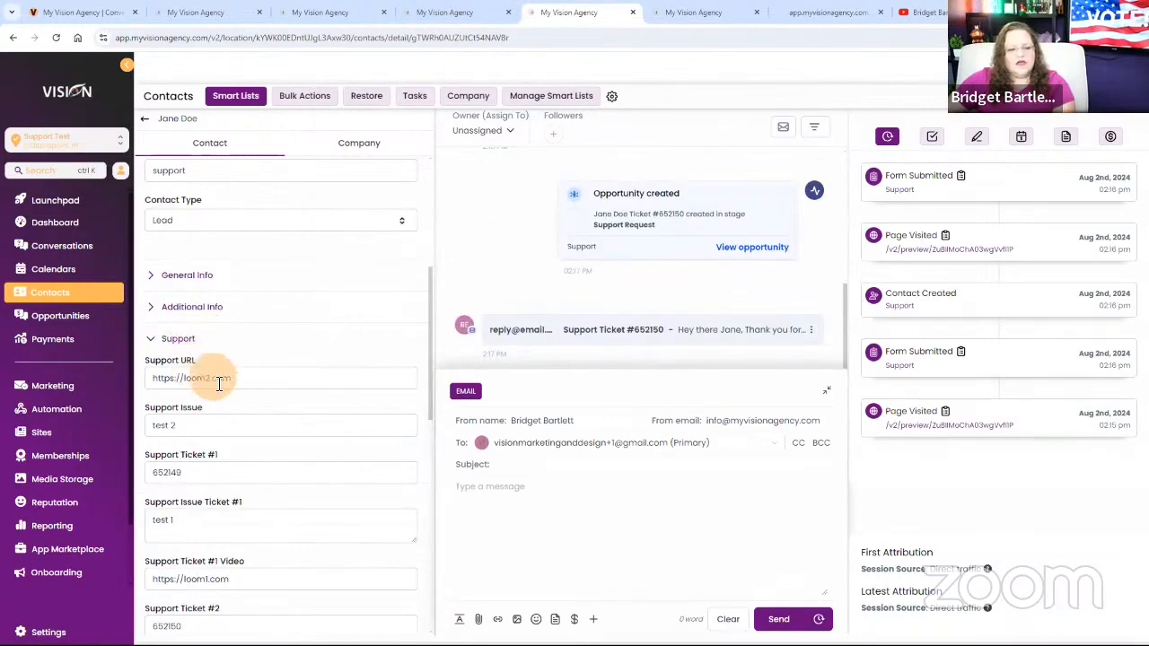
Compare the contact's general Support URL and Support Issue values with the separate fields stored for tickets #1 and #2.
scroll(171, 284, down, 2)
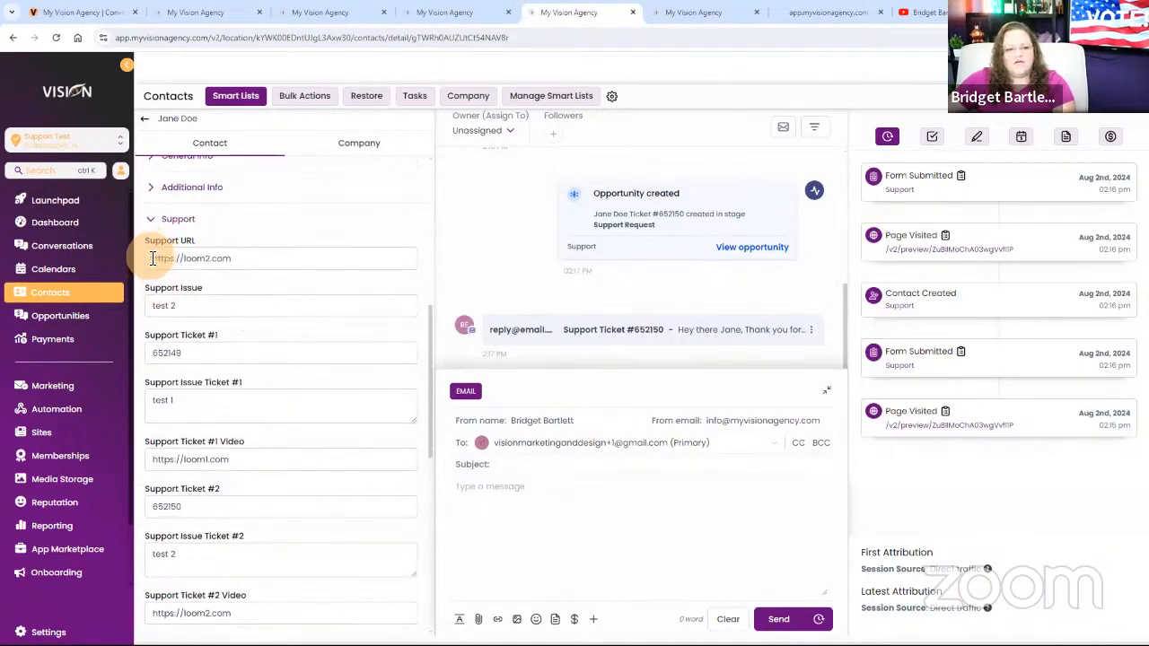
drag(152, 259, 310, 265)
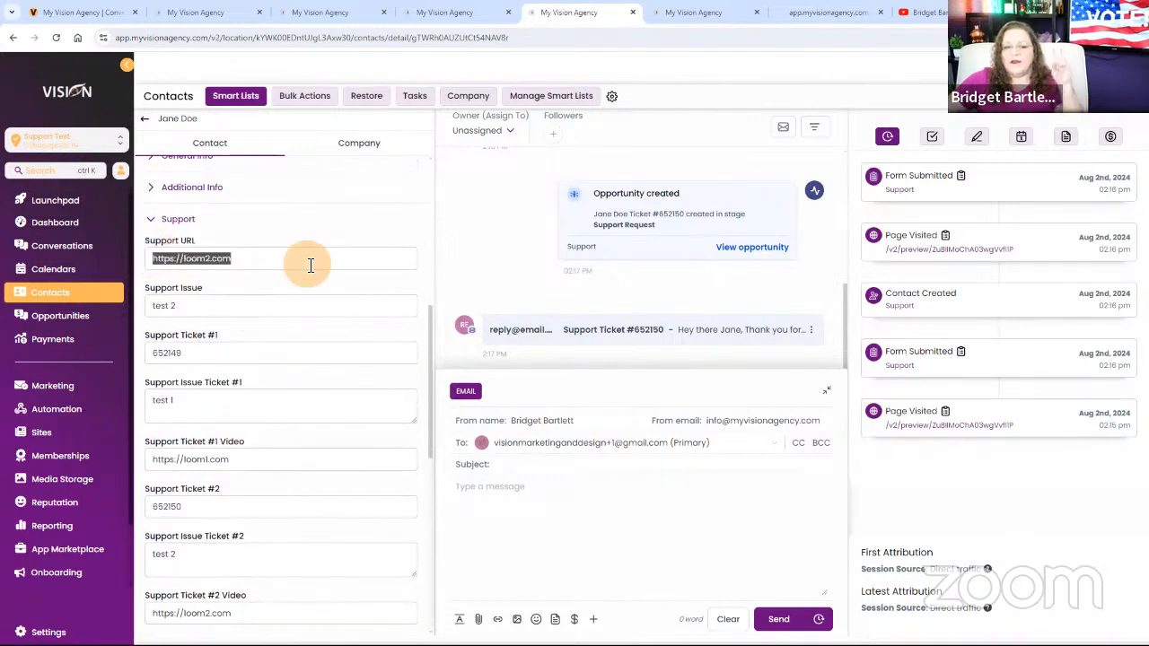
drag(210, 309, 142, 309)
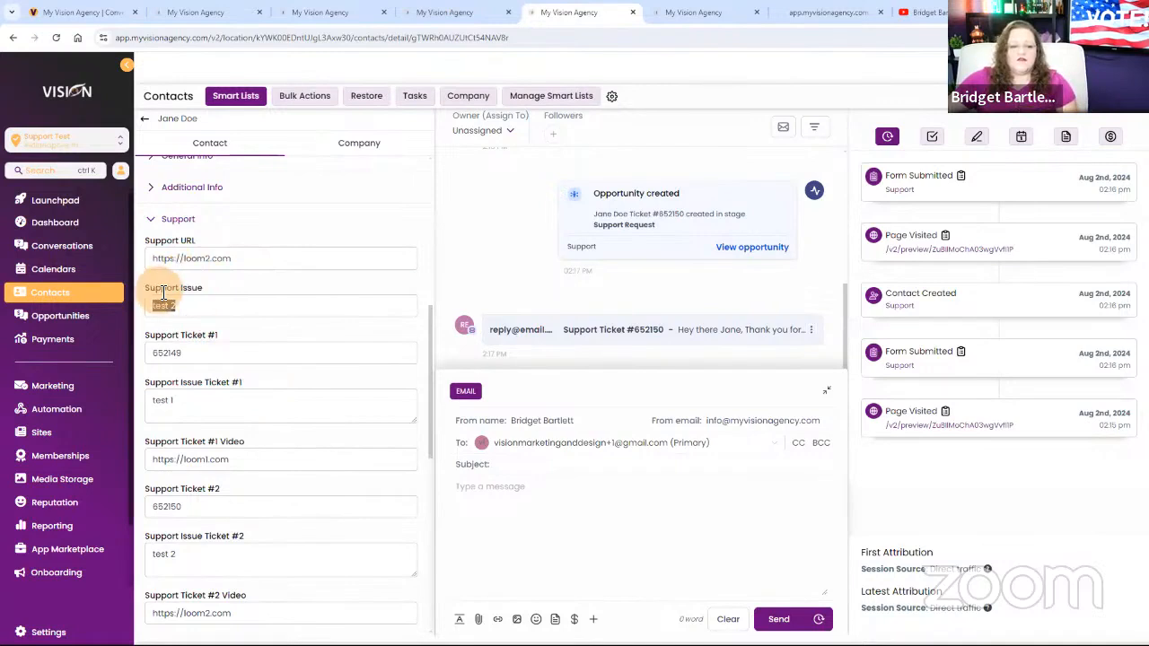
scroll(264, 389, down, 1)
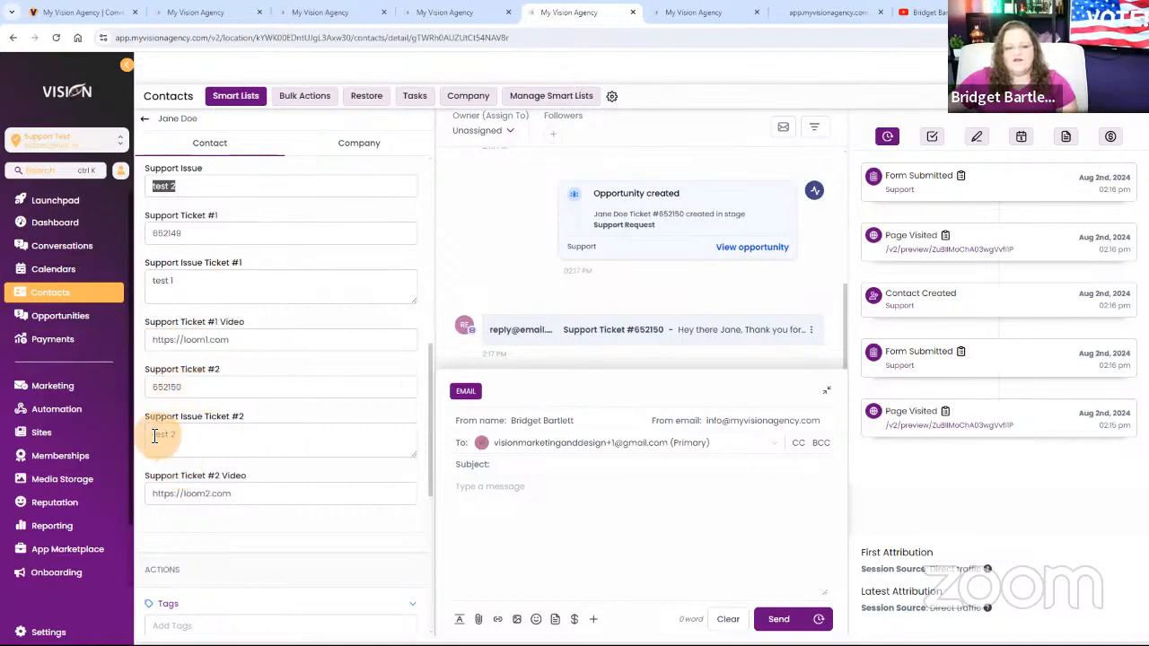
Open the first ticket's opportunity in the Support pipeline and examine its Support ticket number, URL and issue.
click(56, 323)
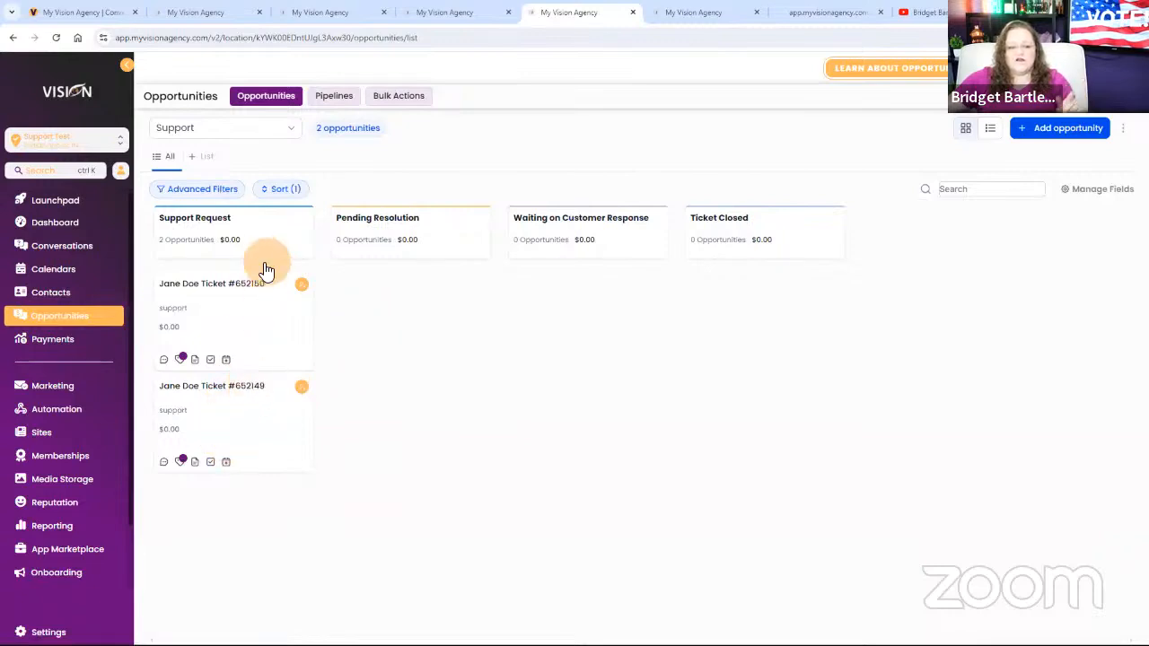
click(223, 422)
click(307, 157)
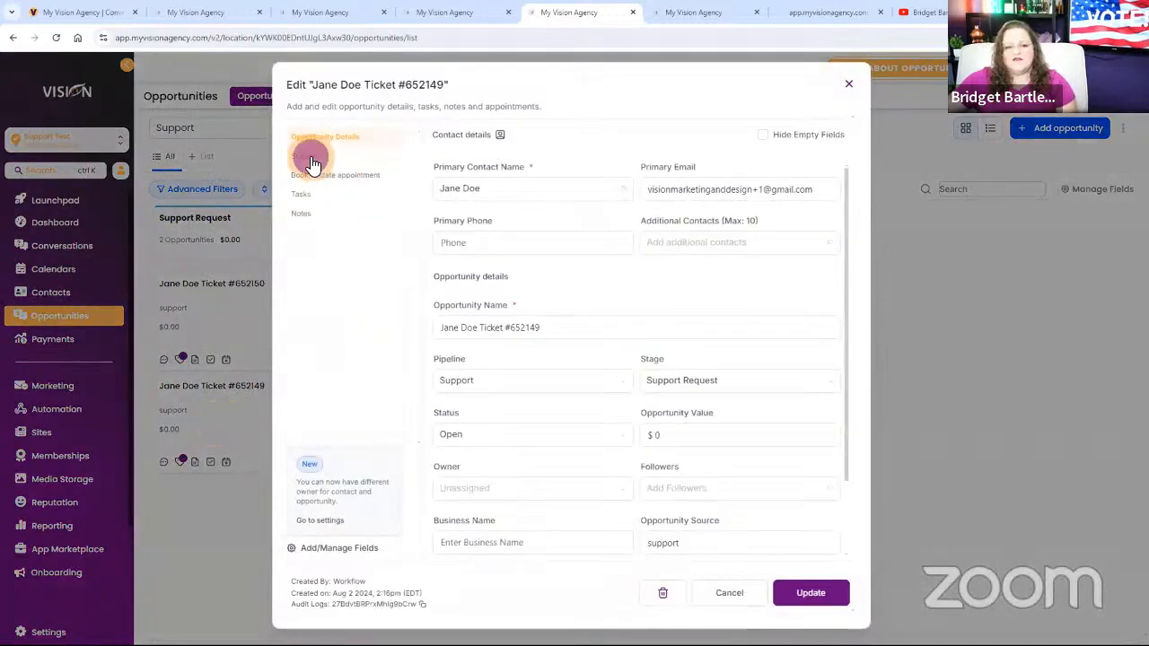
click(470, 183)
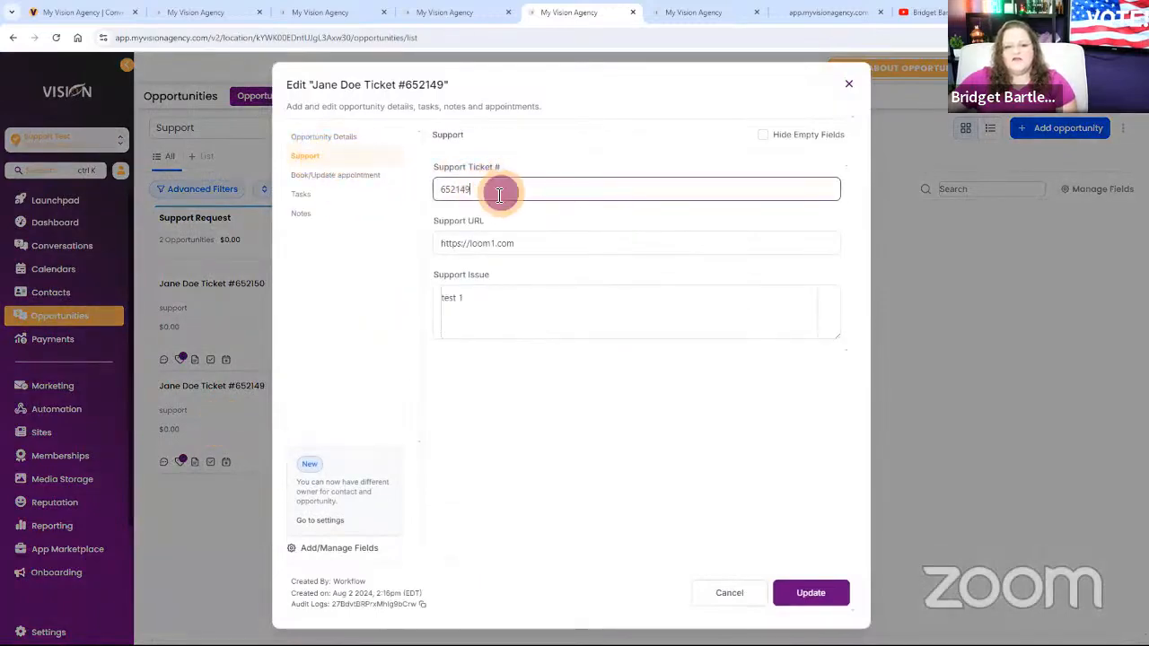
drag(501, 188, 437, 189)
drag(544, 239, 421, 244)
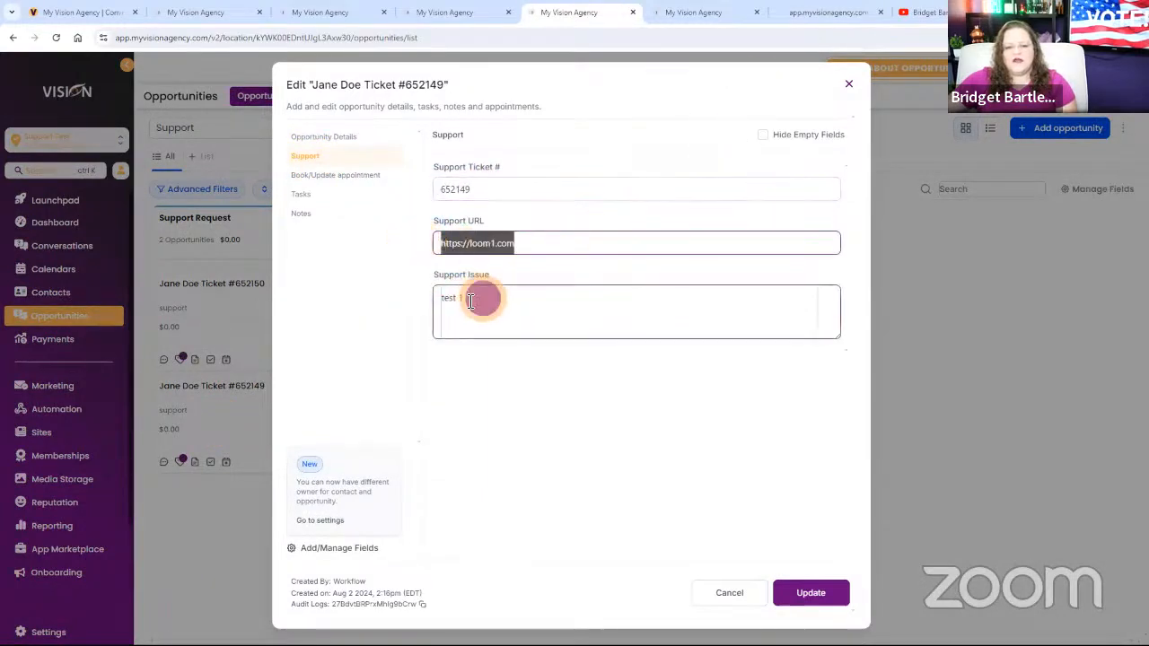
drag(480, 297, 436, 297)
click(848, 84)
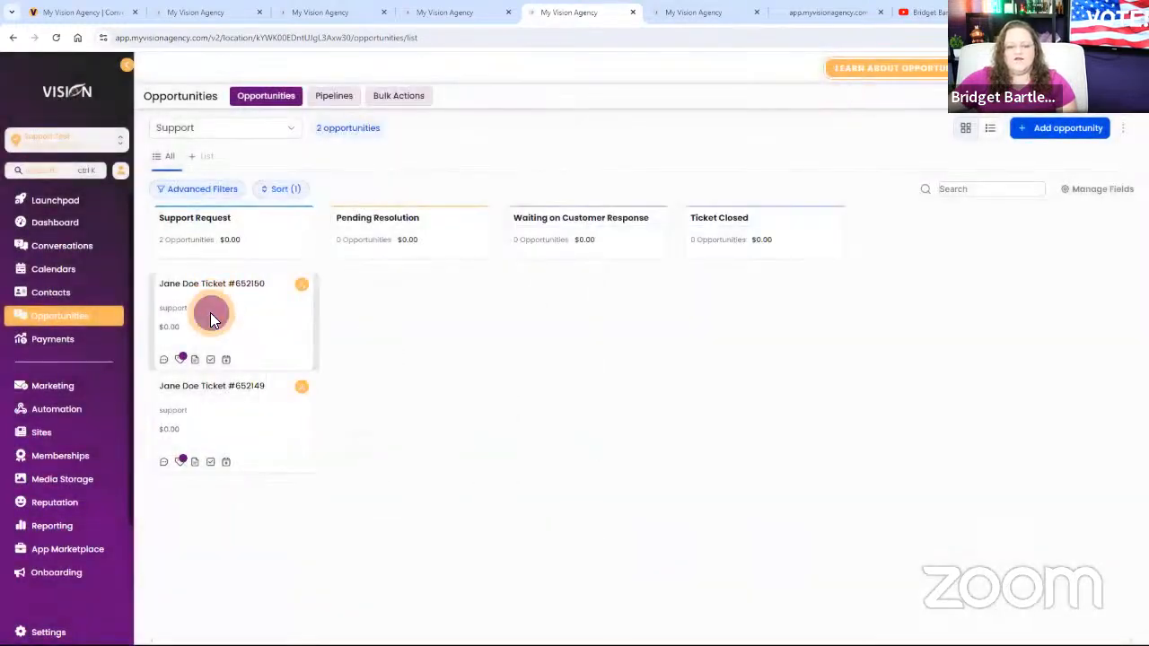
Open the second ticket's opportunity and examine its Support ticket number, URL and issue.
click(212, 320)
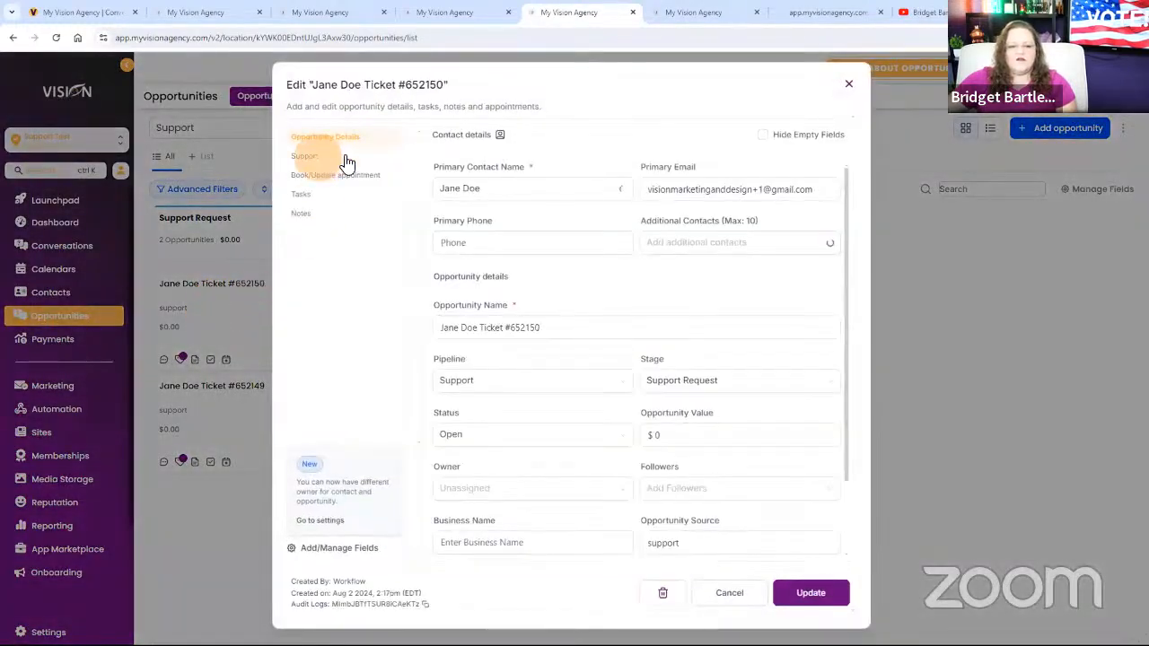
click(339, 158)
drag(492, 191, 418, 192)
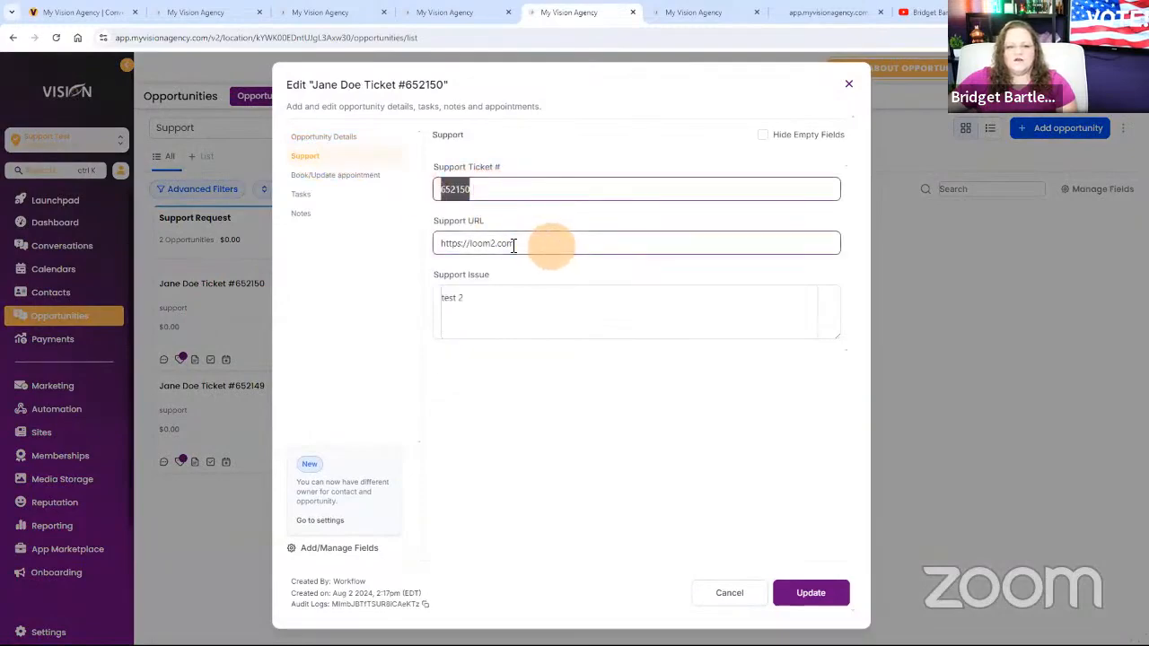
click(850, 84)
click(311, 344)
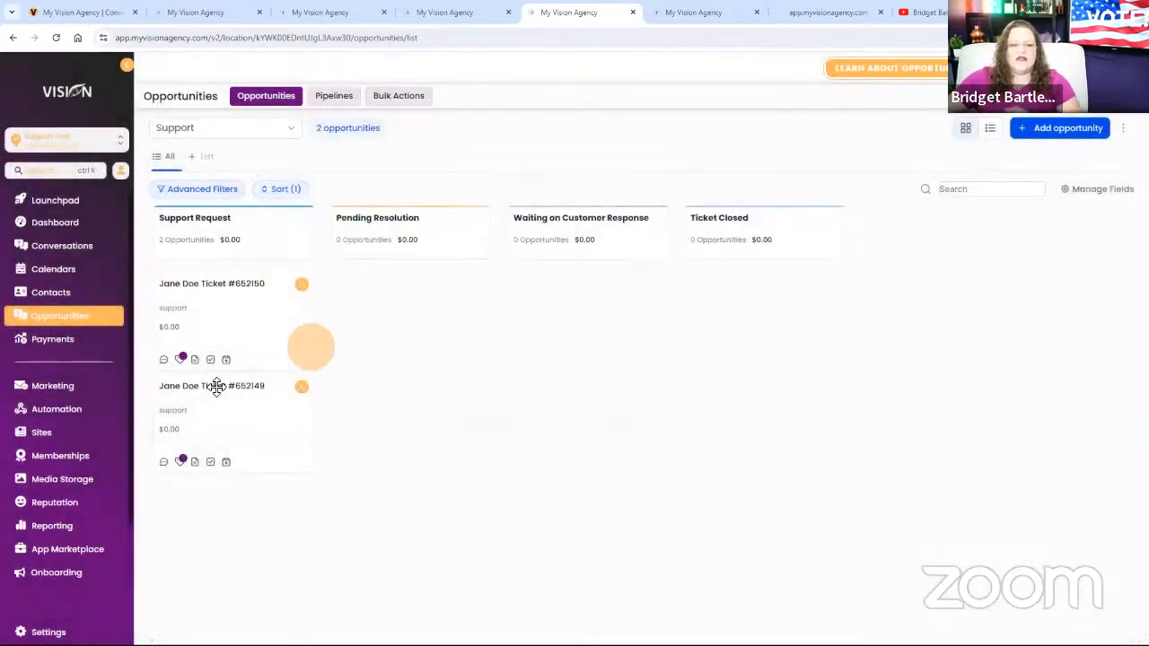
Move the second ticket's opportunity from Support Request to the Waiting on Customer Response stage of the Support pipeline.
click(72, 417)
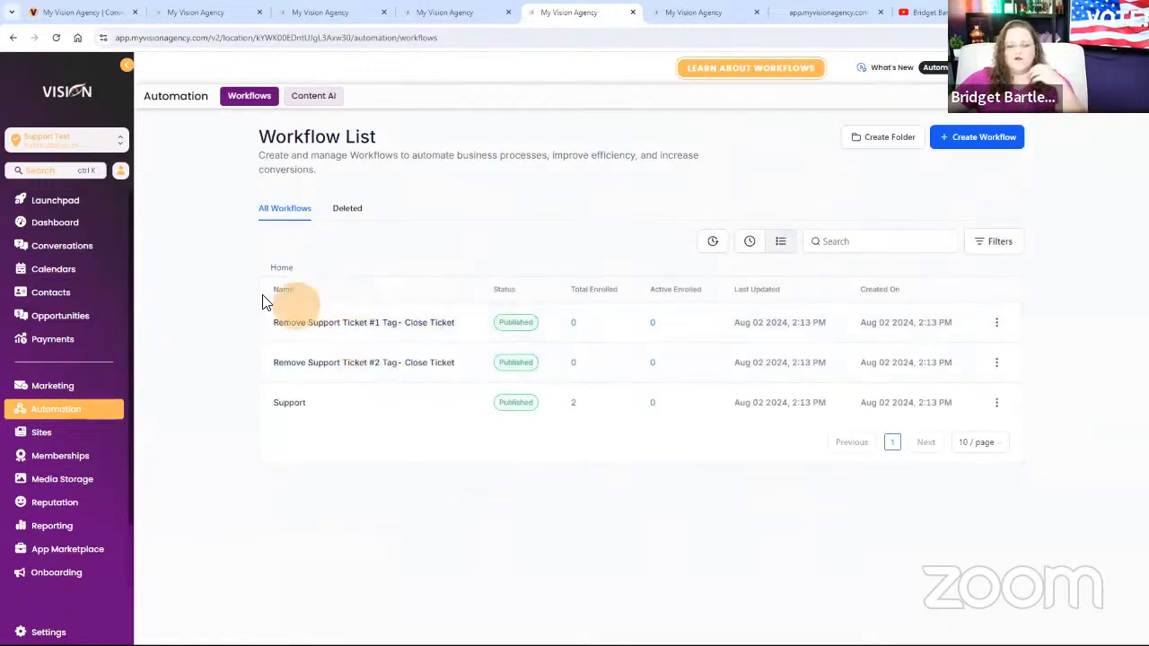
click(93, 315)
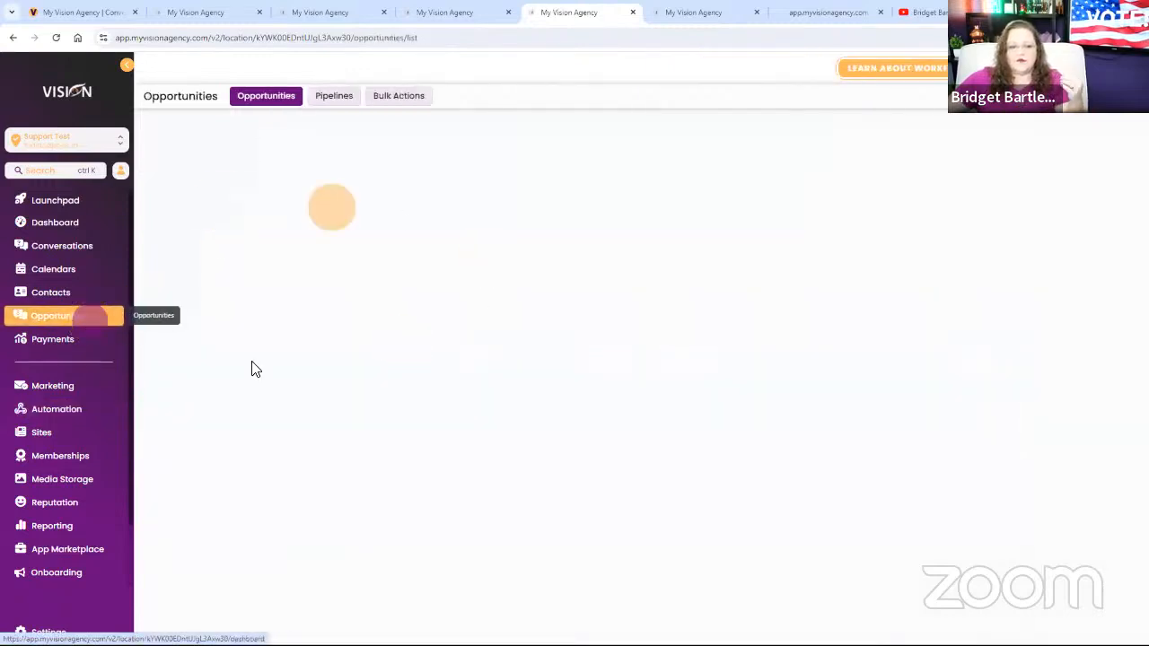
drag(255, 328, 584, 293)
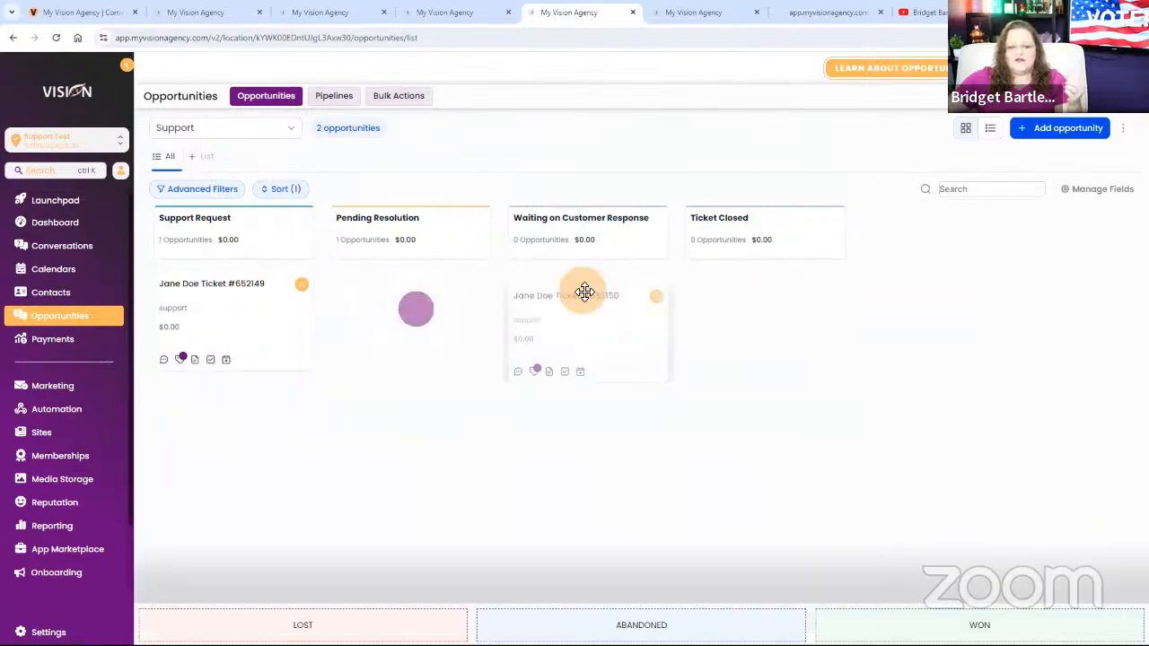
drag(602, 340, 602, 323)
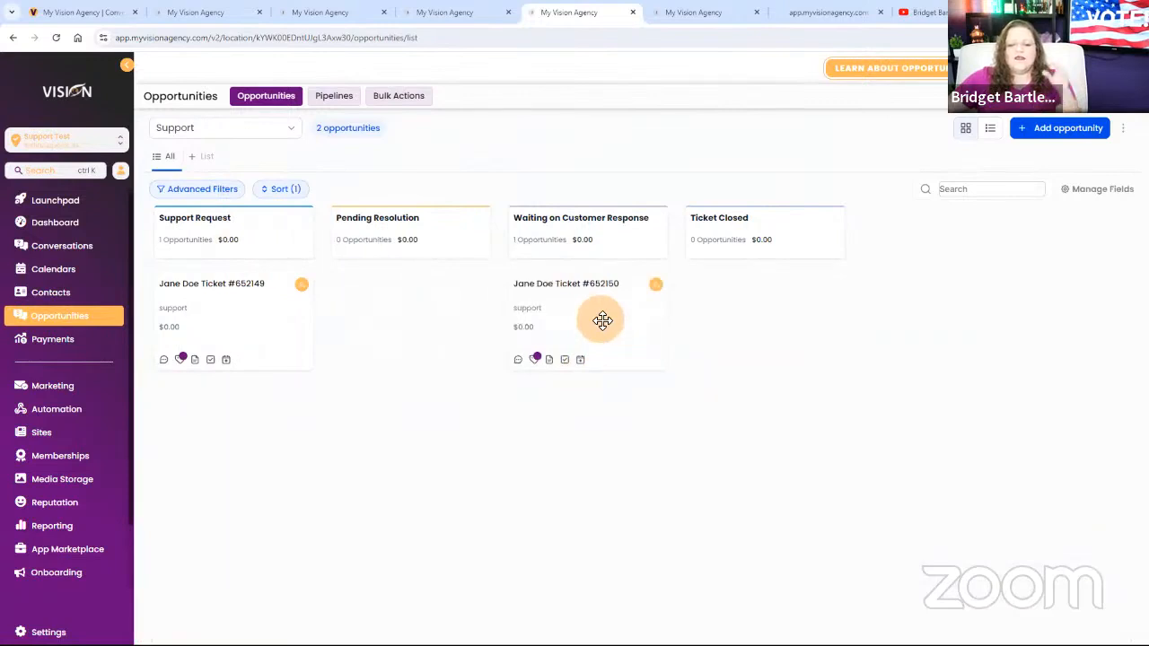
Open the Support workflow from the workflow list and examine its Support Form Submitted trigger.
click(82, 412)
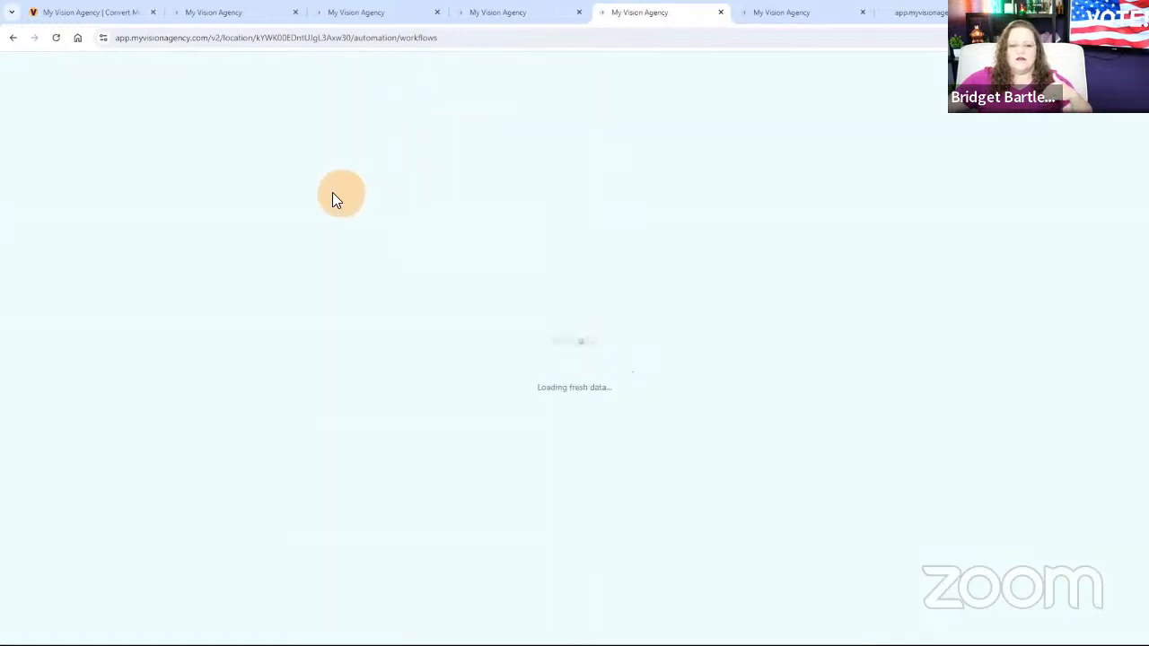
click(153, 12)
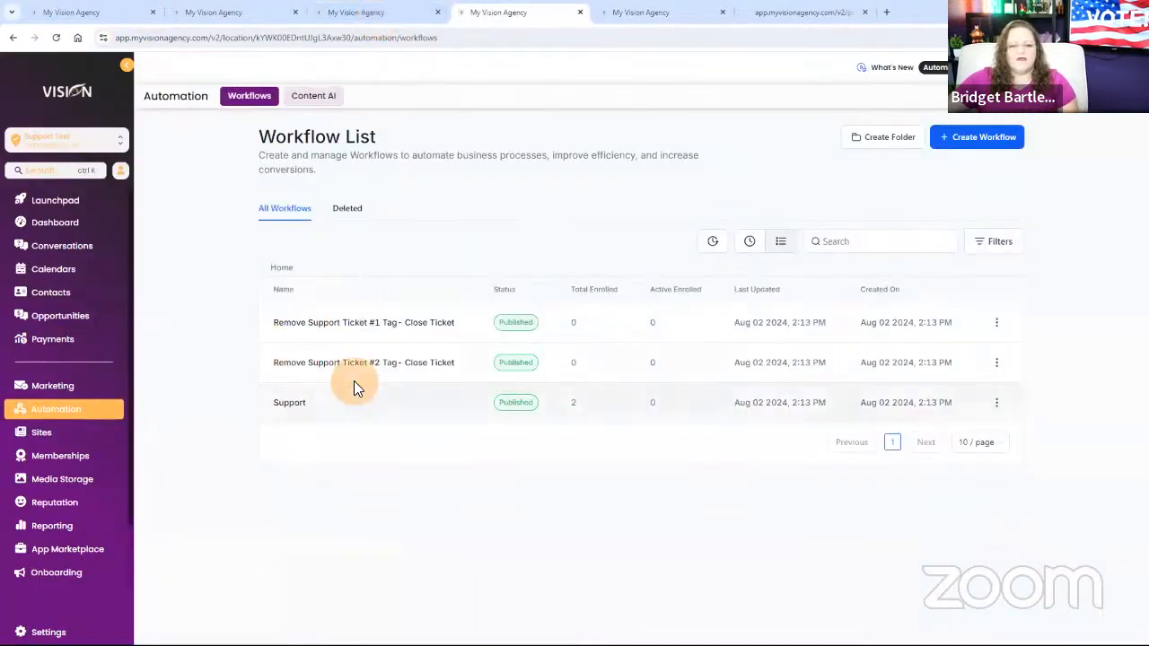
click(300, 403)
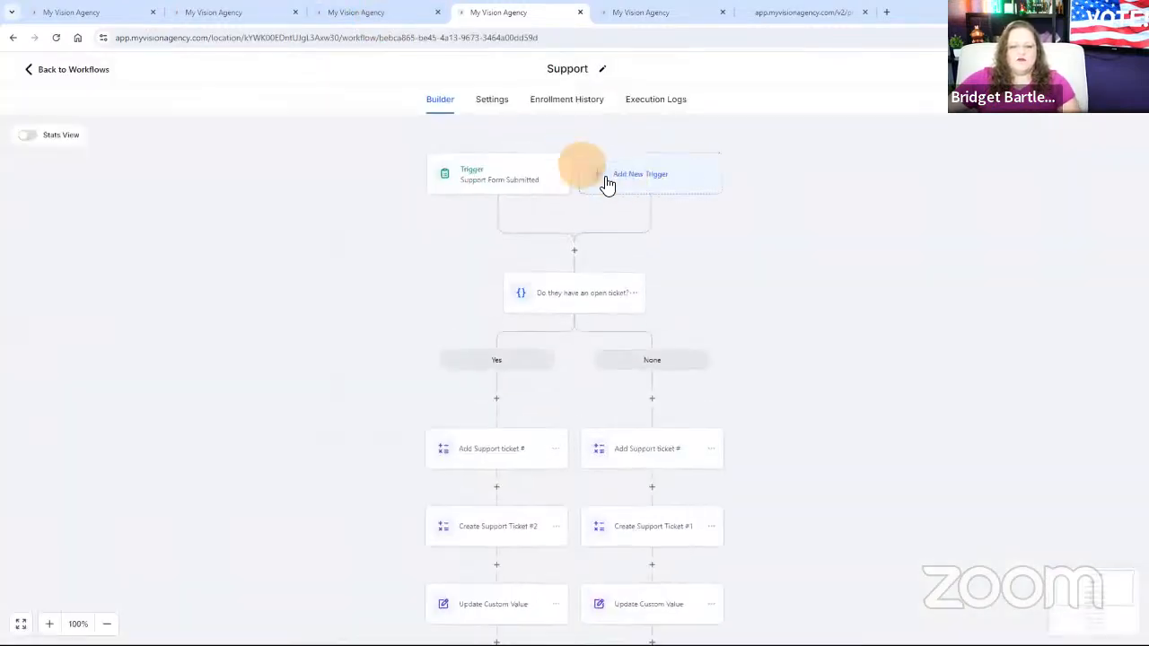
click(523, 176)
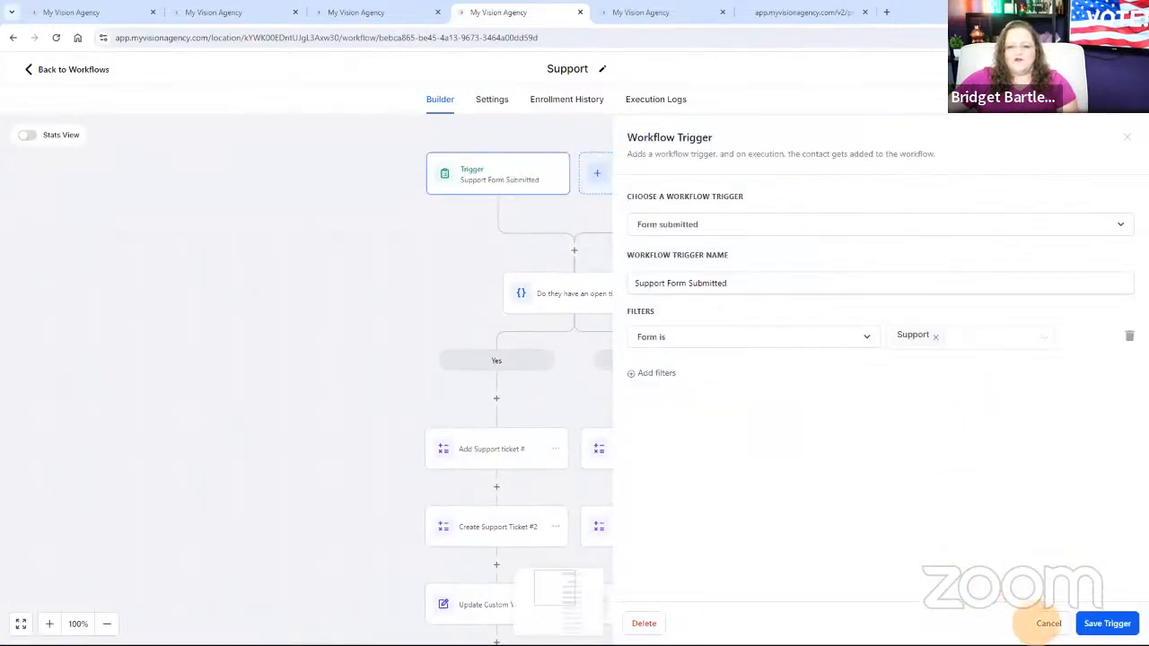
click(1048, 623)
Examine the branch settings of the "Do they have an open ticket?" condition.
click(567, 292)
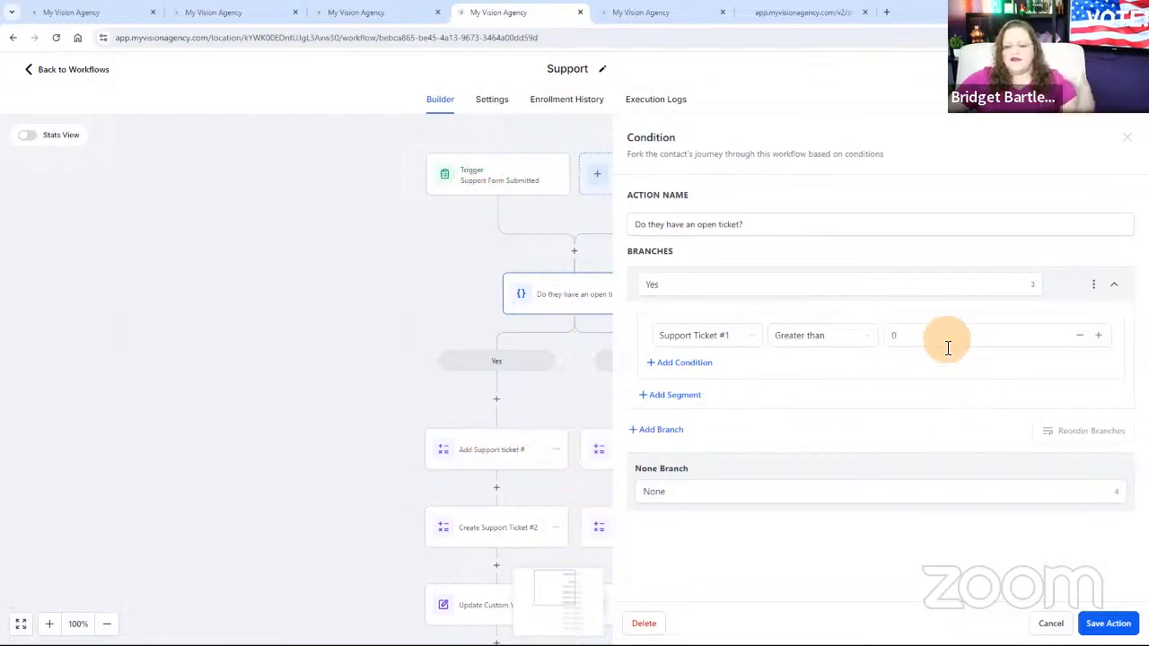
click(911, 345)
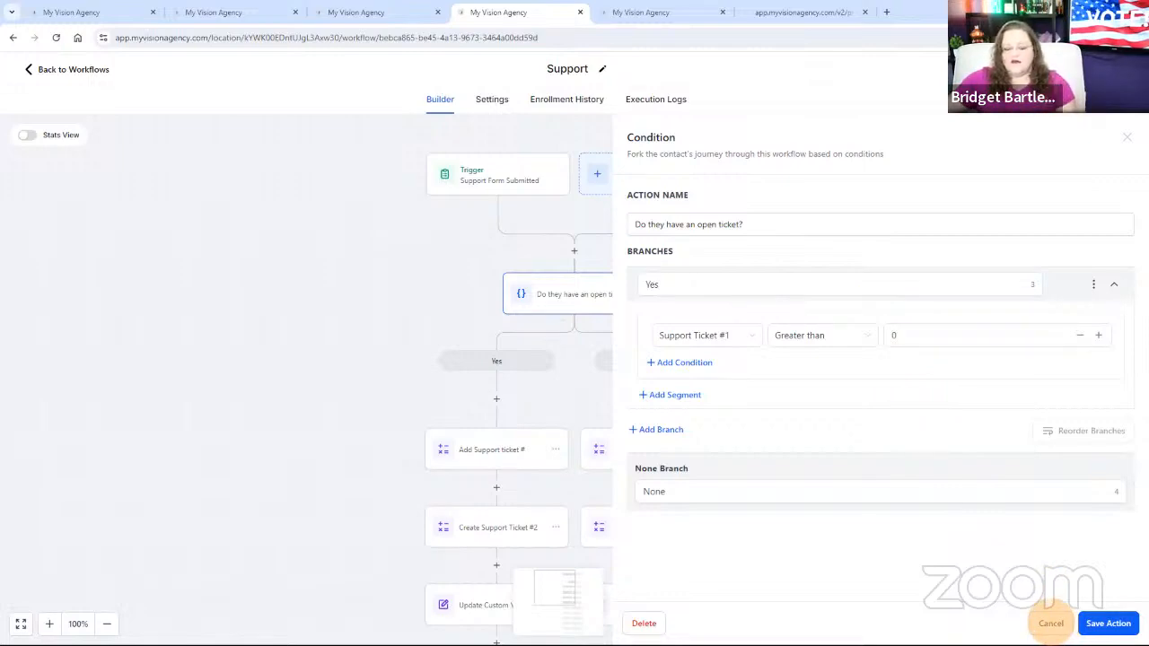
click(1050, 623)
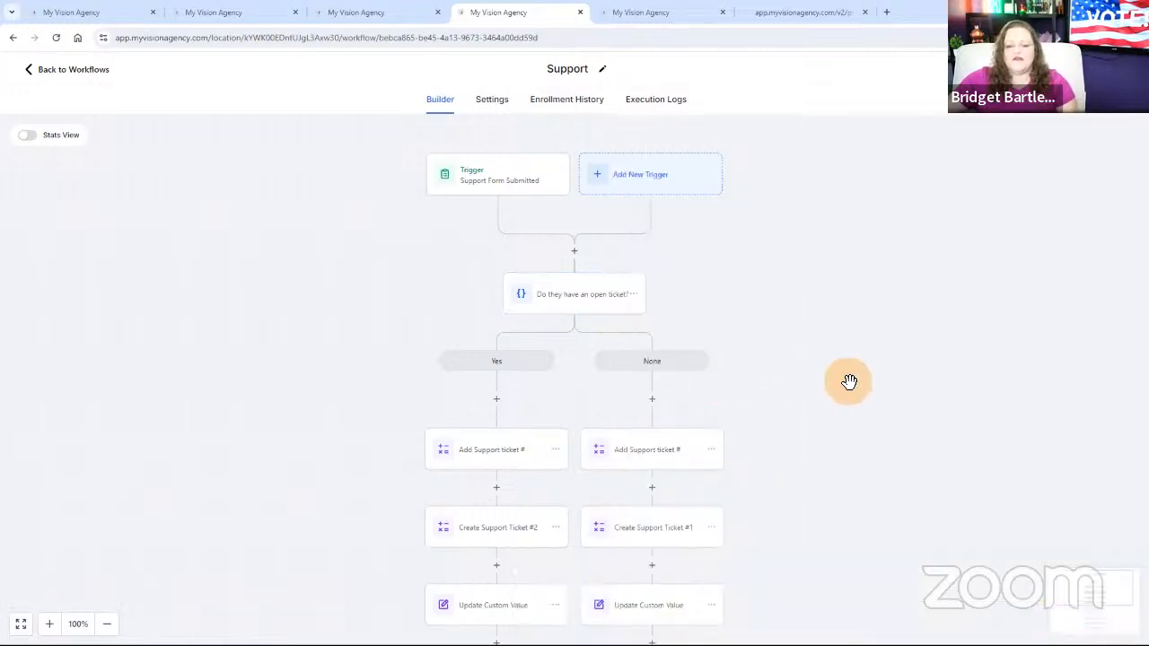
Review the actions in both workflow branches and examine the tags set in the Support Ticket #2 and #1 tag actions.
scroll(847, 380, down, 4)
scroll(837, 390, down, 5)
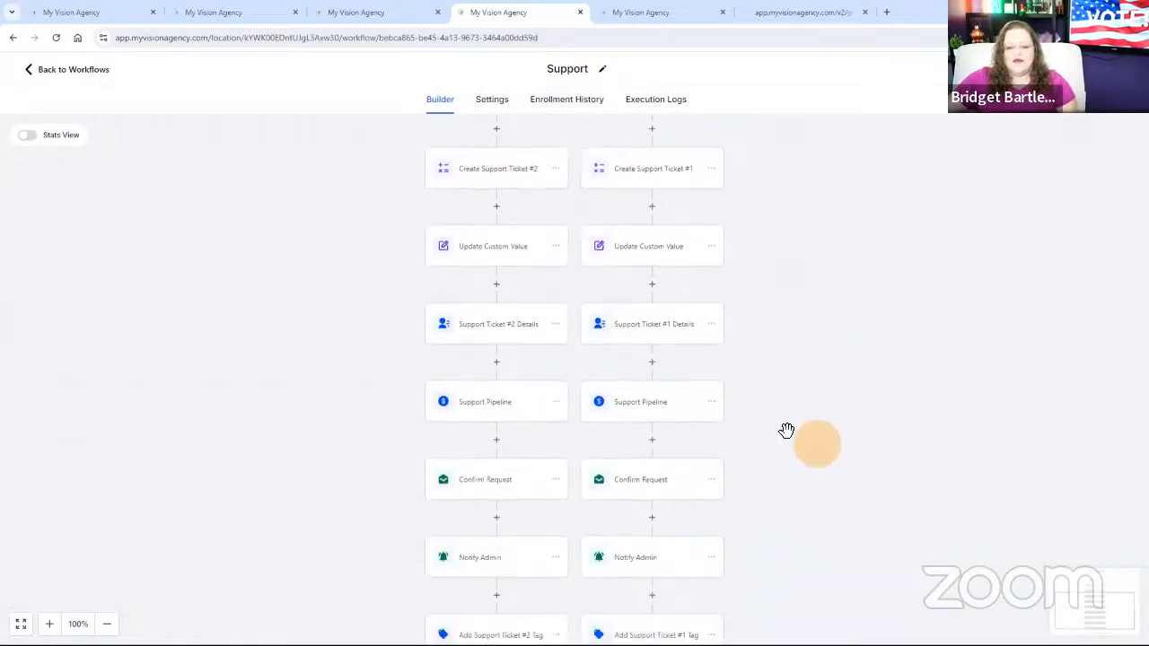
scroll(818, 478, down, 3)
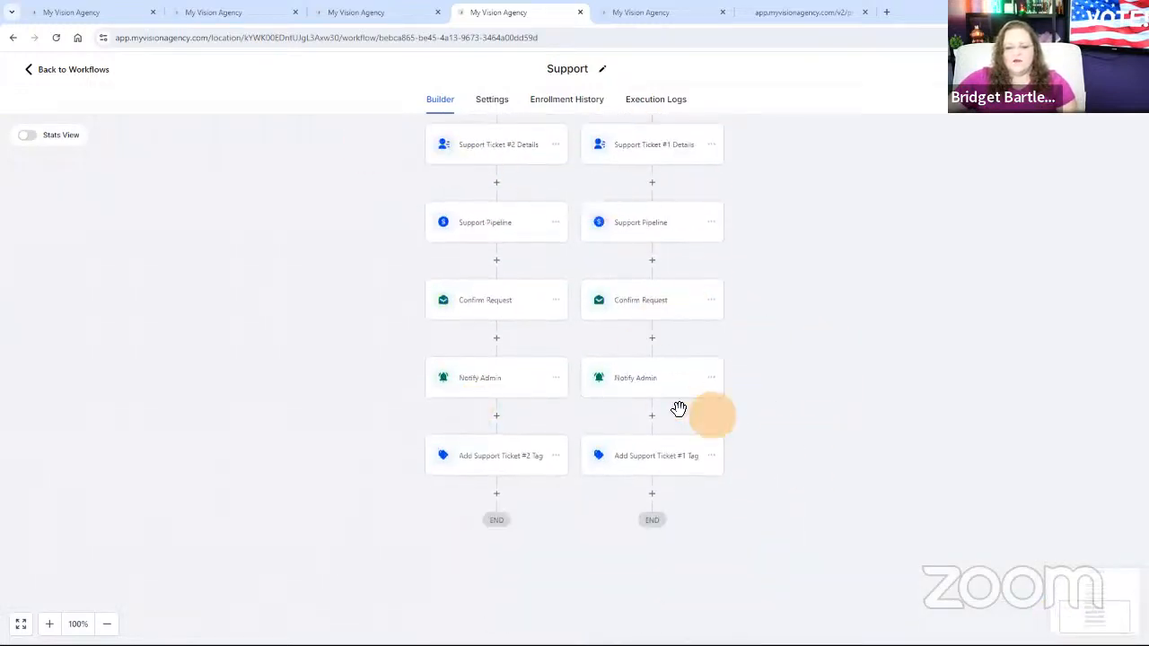
click(491, 461)
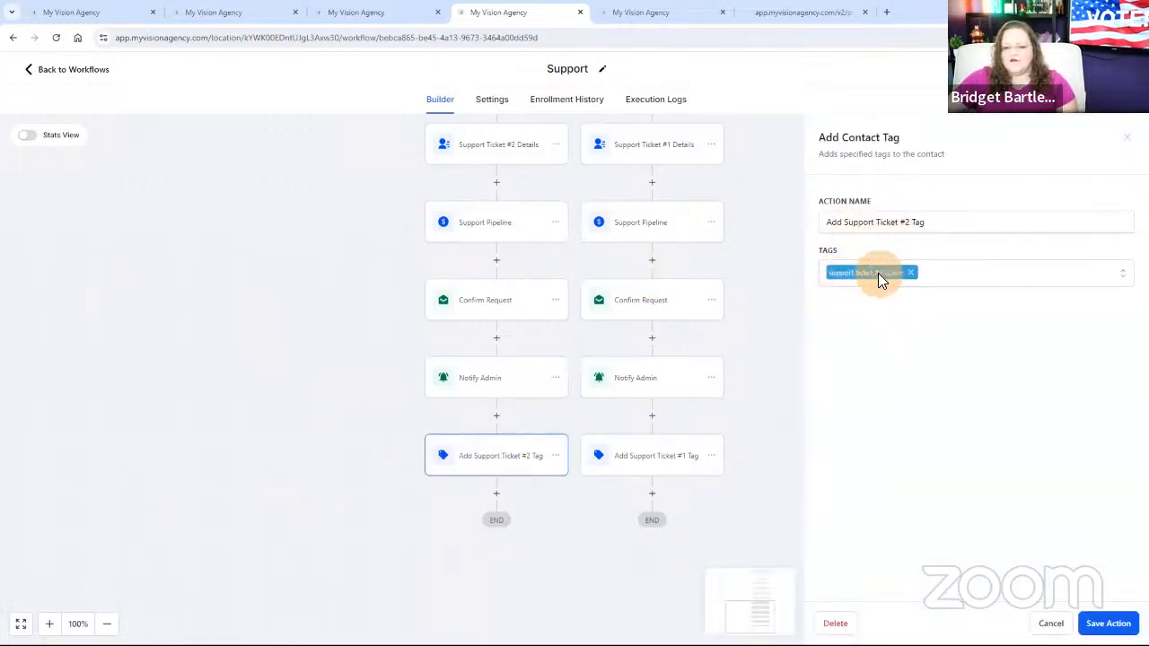
click(650, 458)
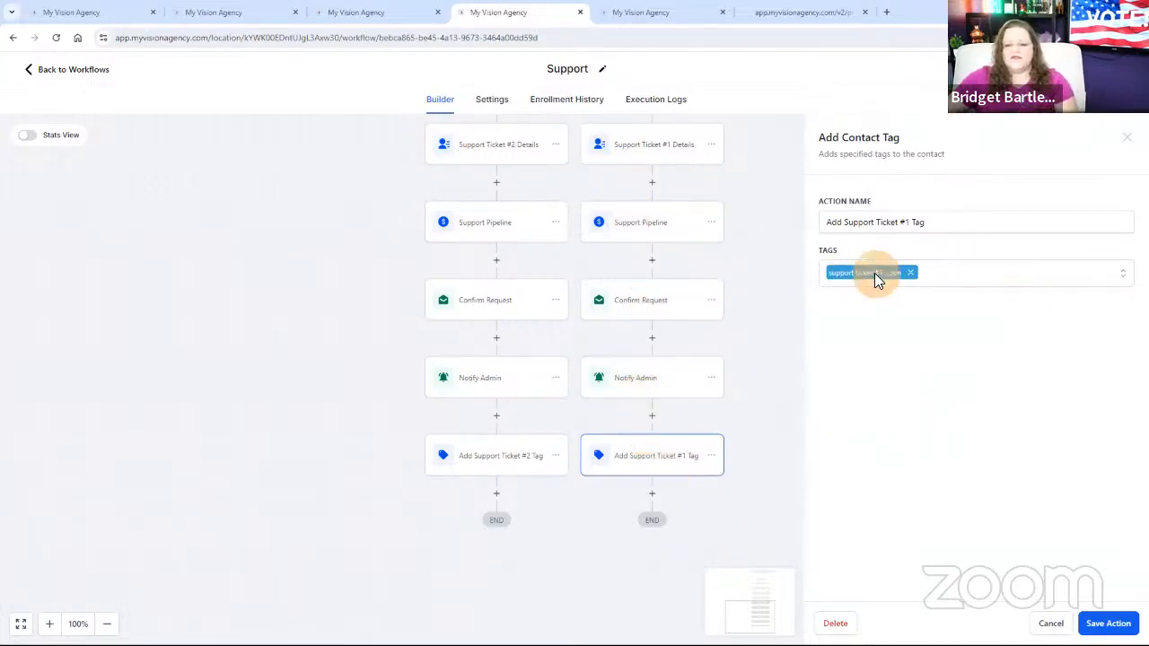
Open the "Remove Support Ticket #1 Tag- Close Ticket" workflow and examine its tag-removal trigger.
click(76, 70)
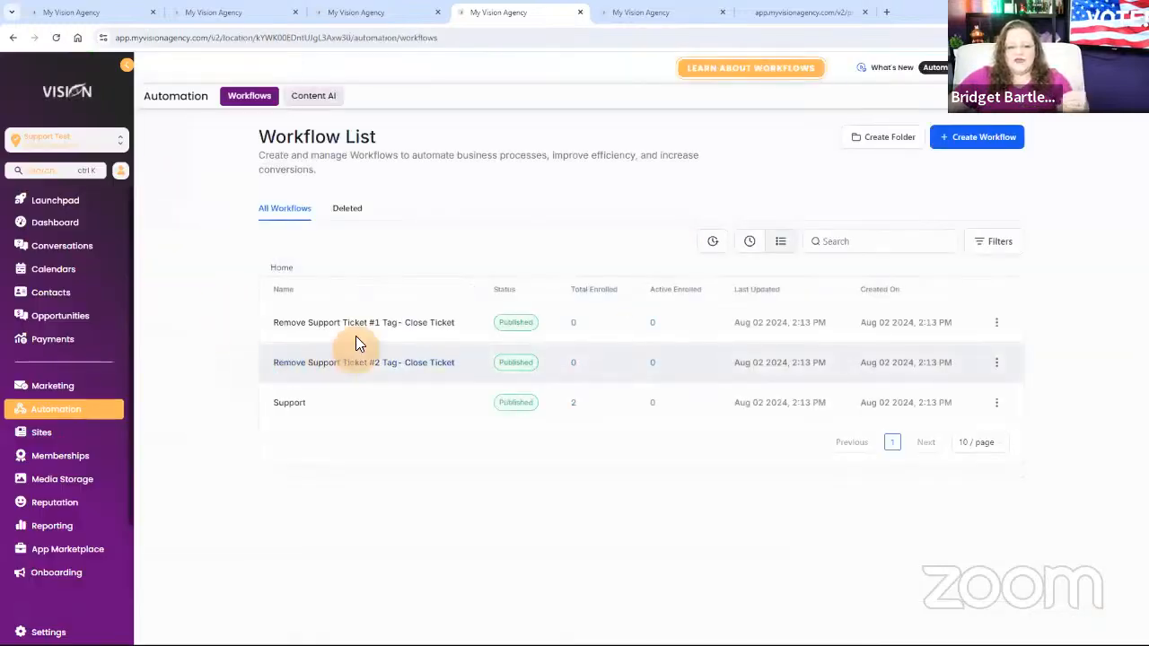
click(358, 324)
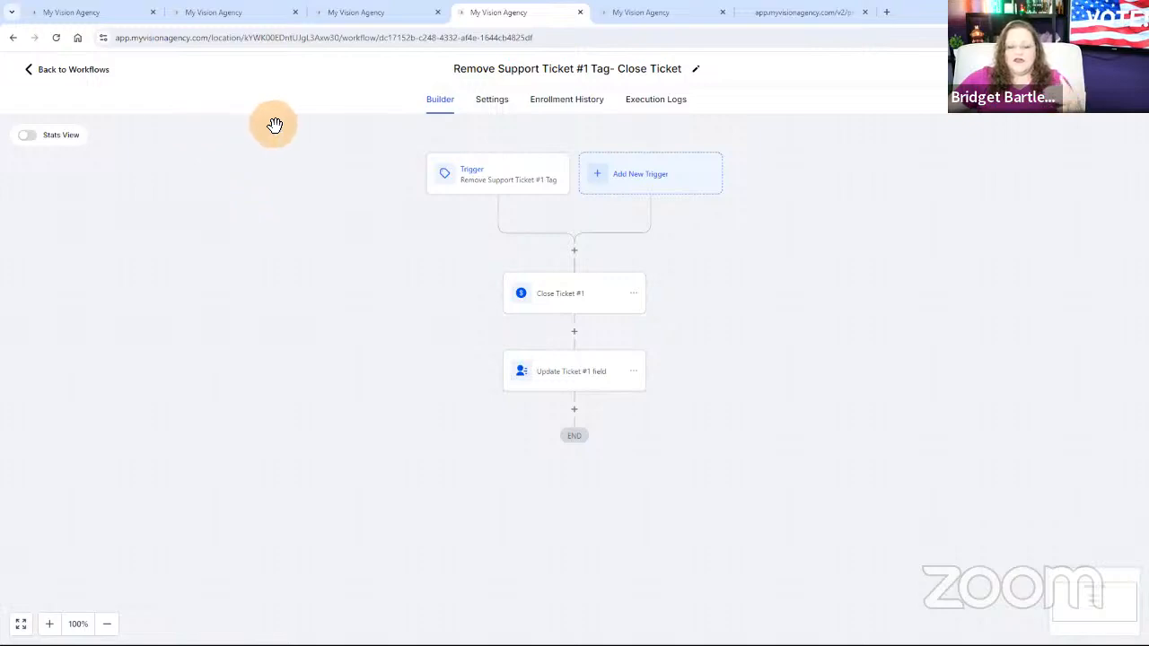
click(476, 183)
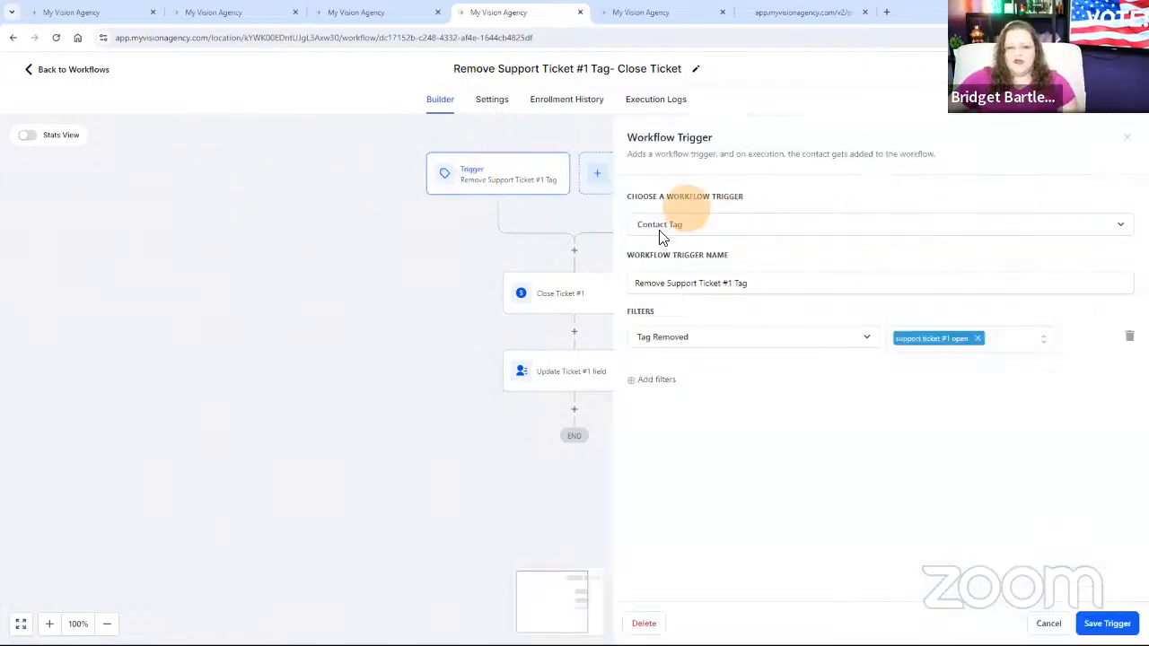
click(1047, 623)
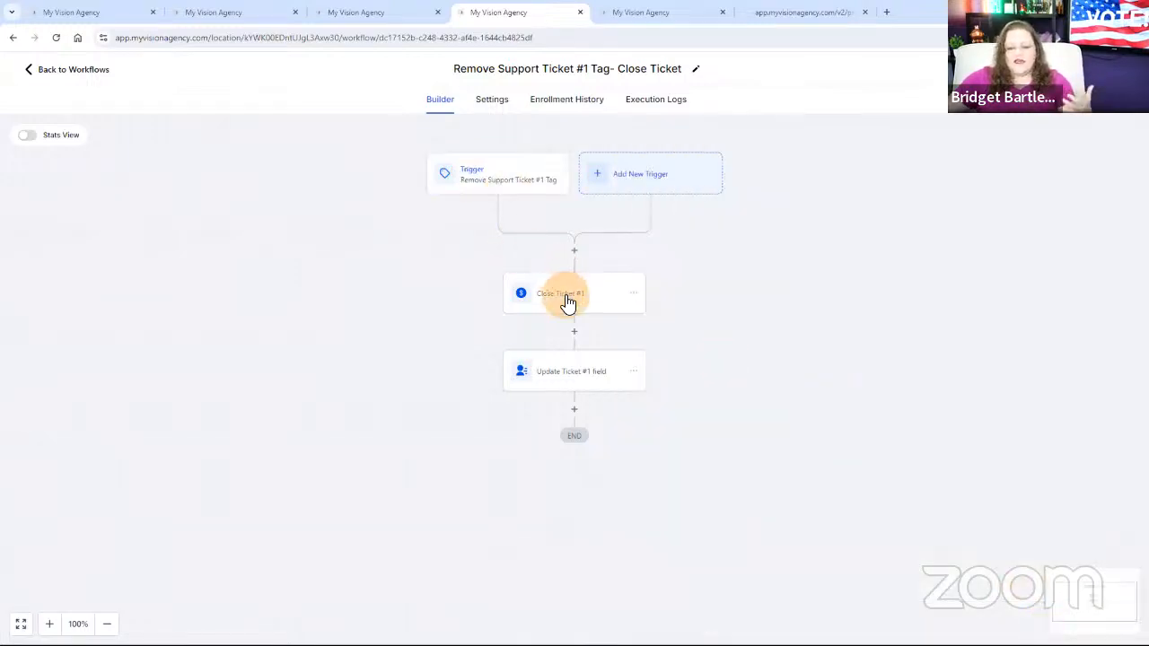
click(483, 172)
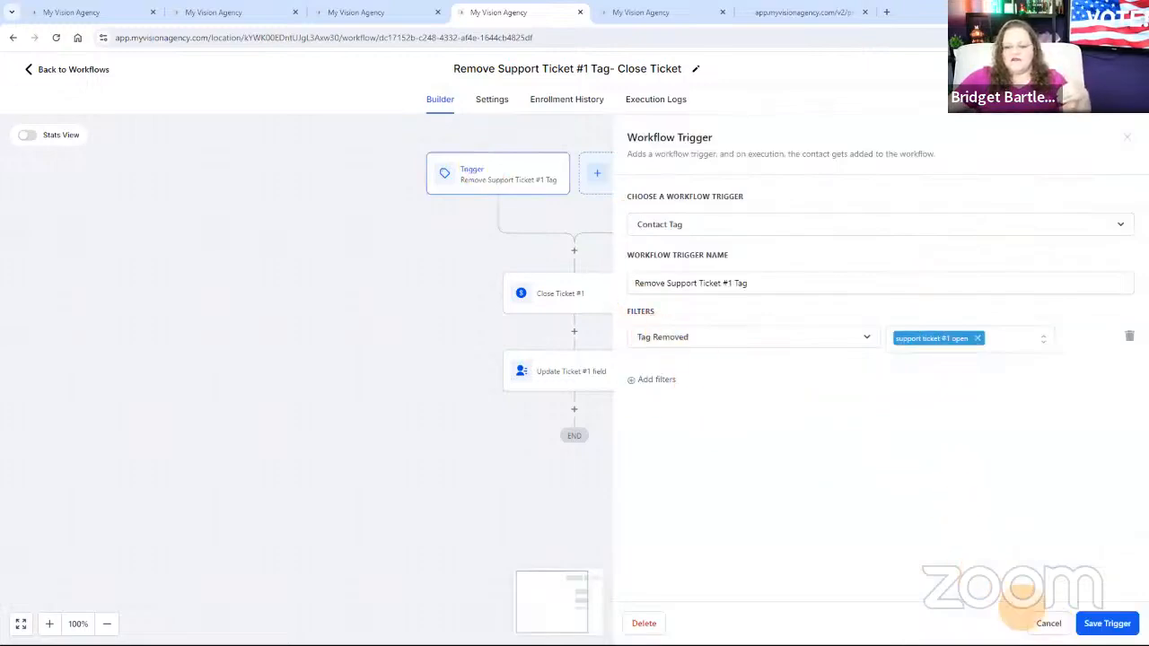
click(1048, 623)
Examine the pipeline, stage and opportunity name settings of the Close Ticket #1 action.
click(561, 297)
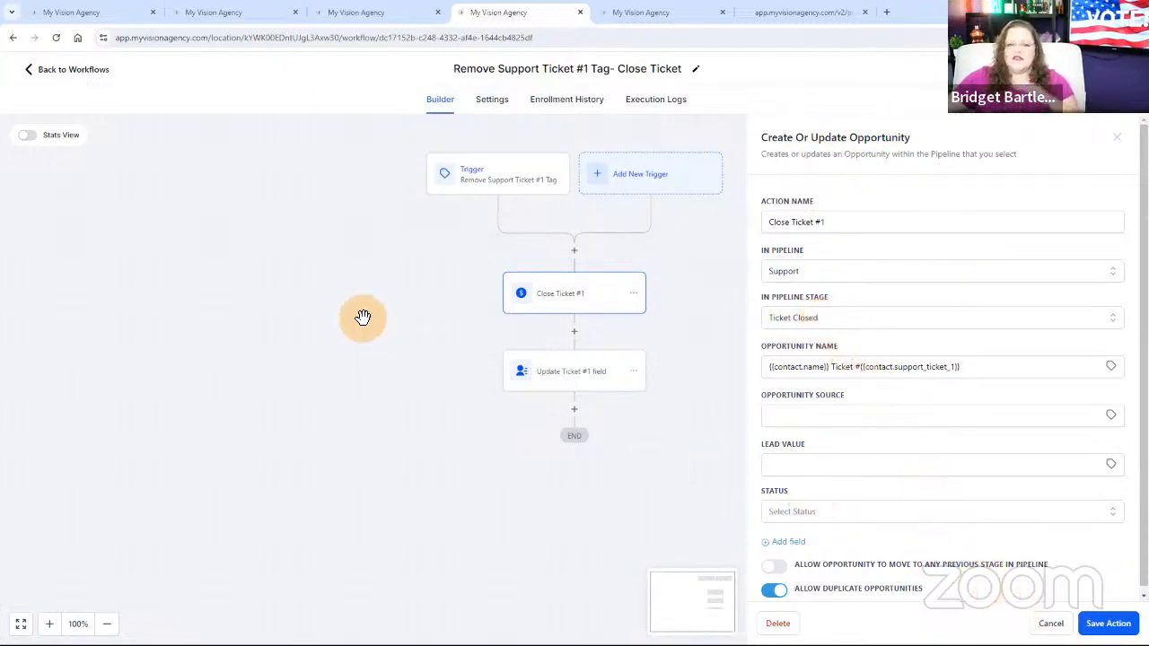
click(362, 13)
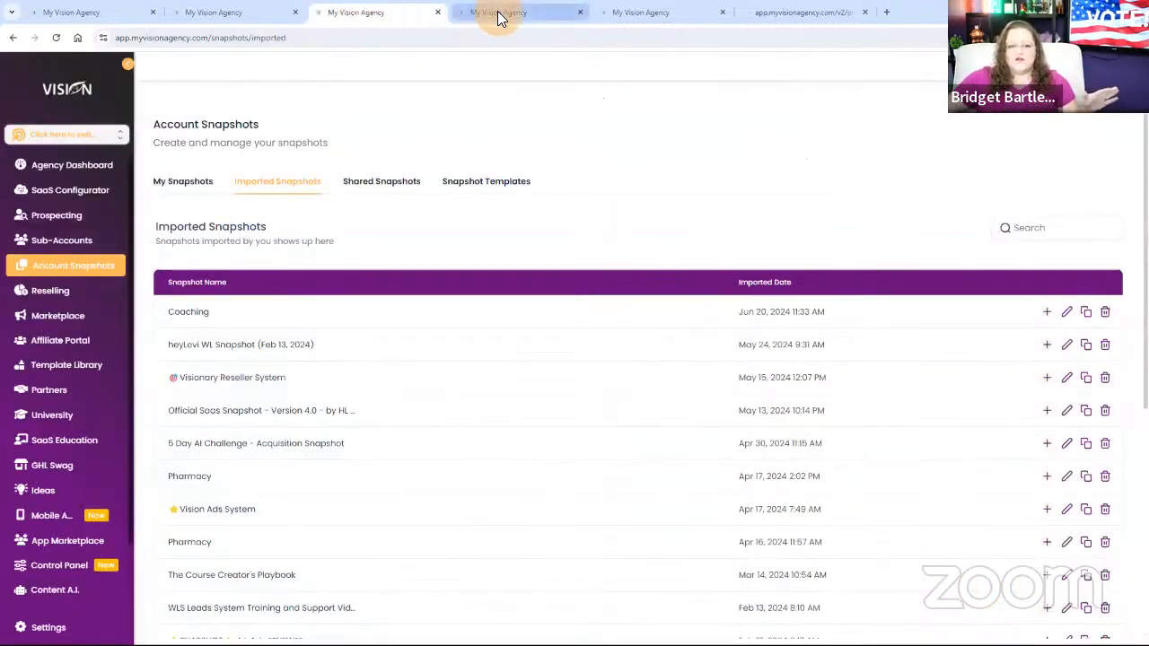
click(499, 12)
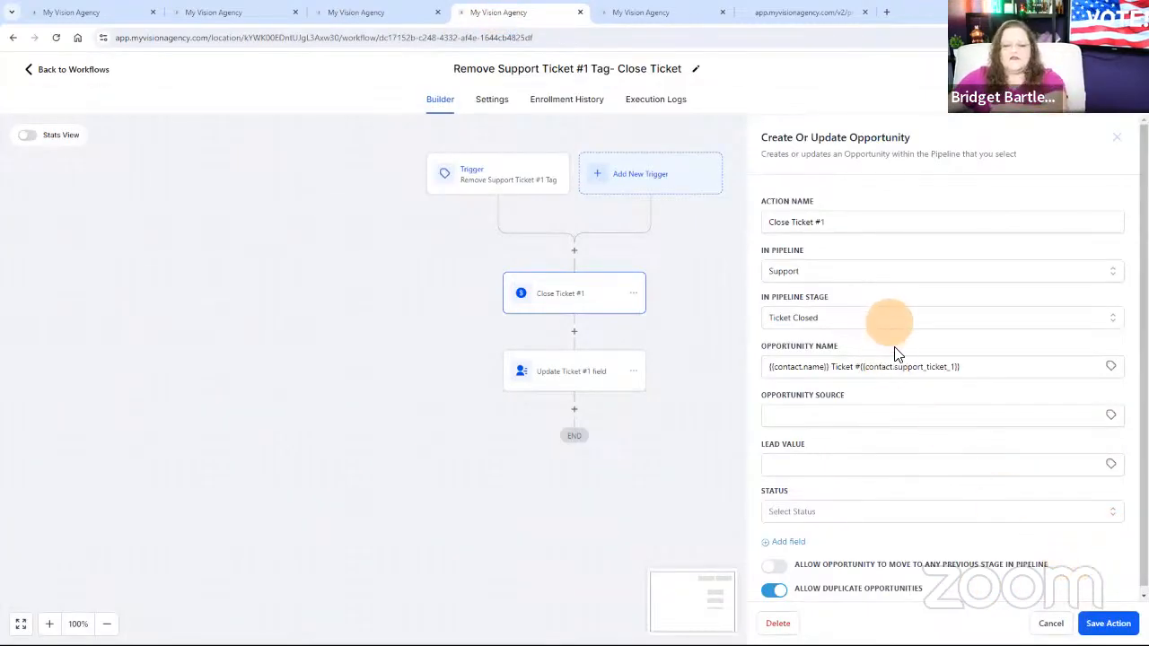
Examine the field values set by the Update Ticket #1 field action, including the support issue and video fields, without saving changes.
click(1050, 623)
click(577, 382)
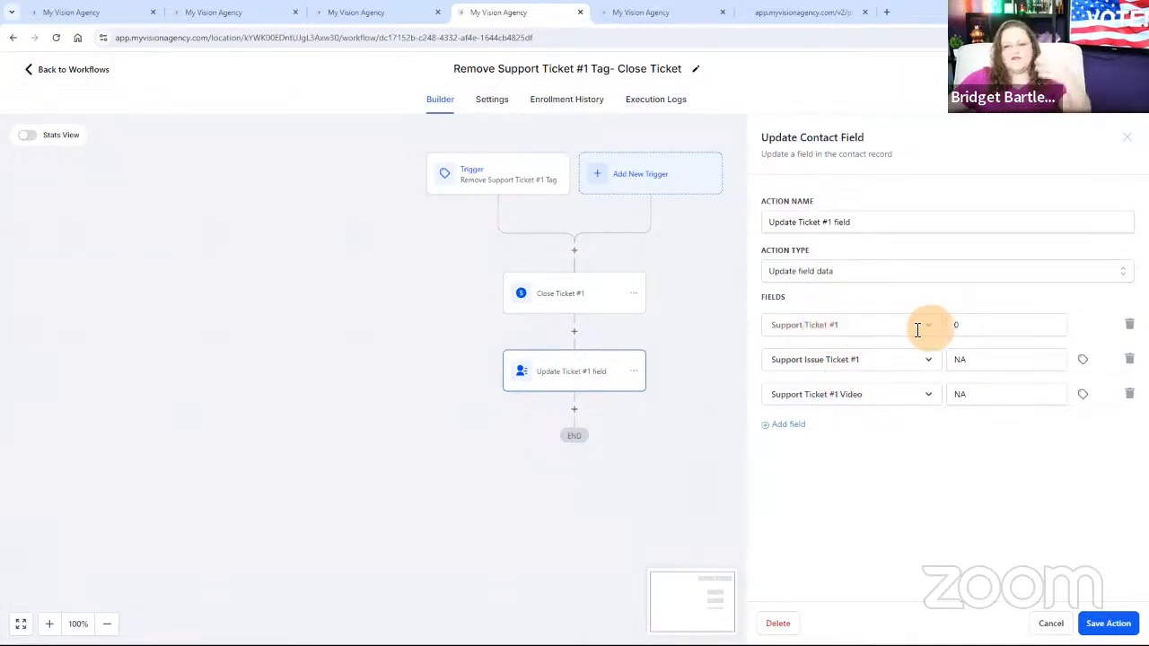
click(963, 326)
click(875, 458)
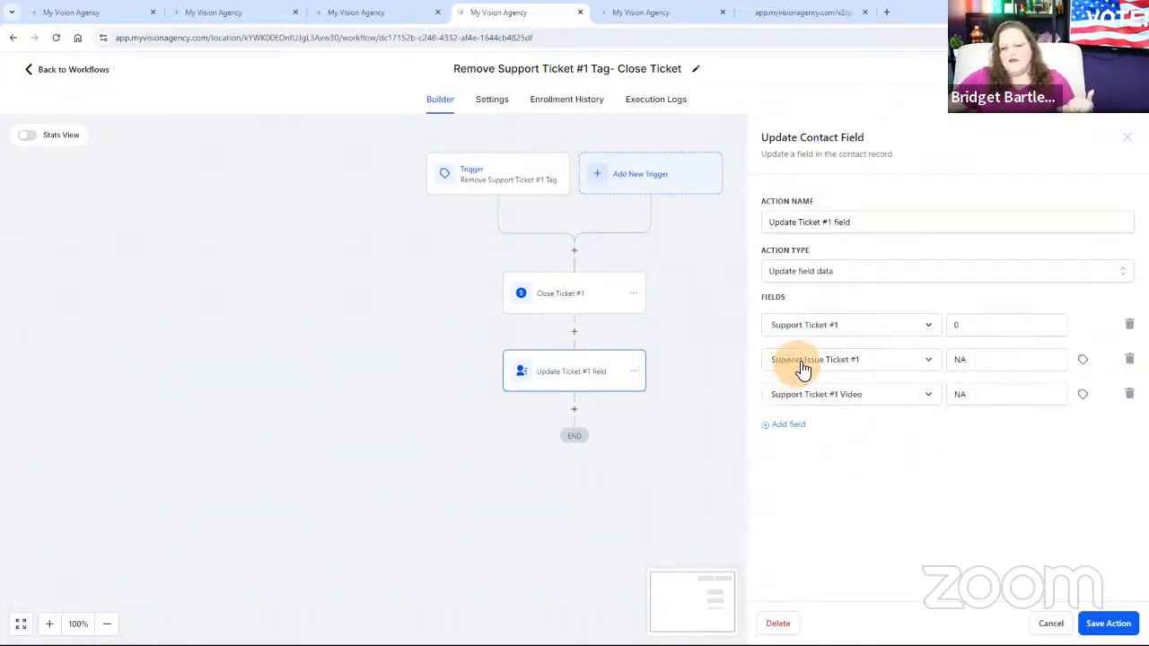
click(971, 360)
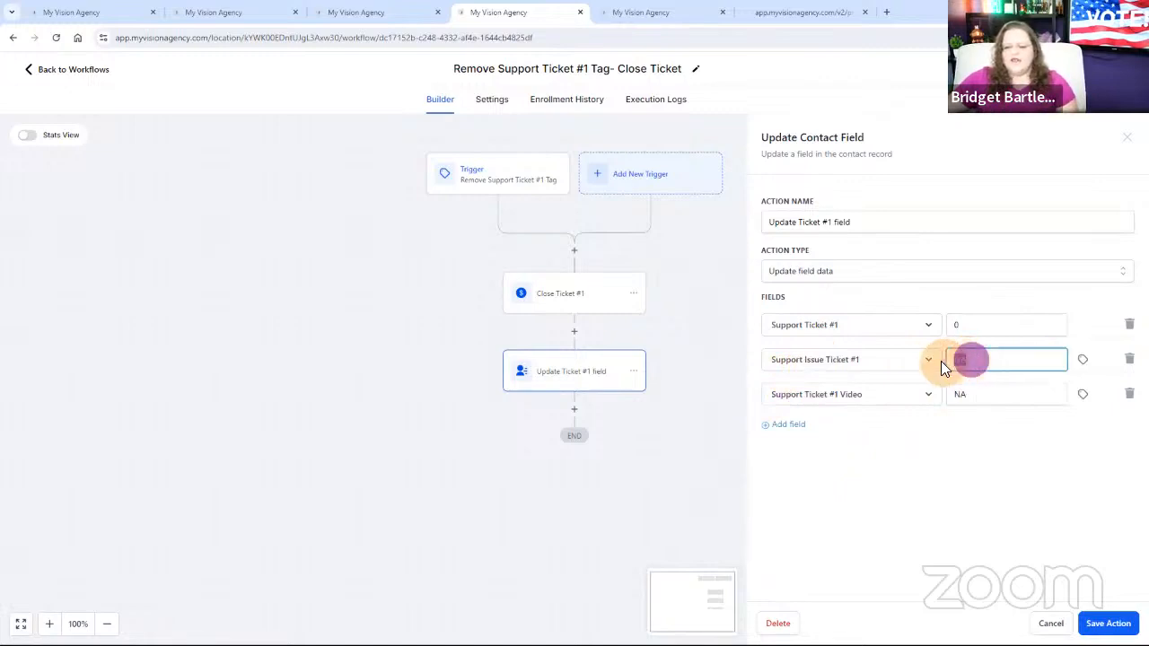
drag(938, 362, 994, 365)
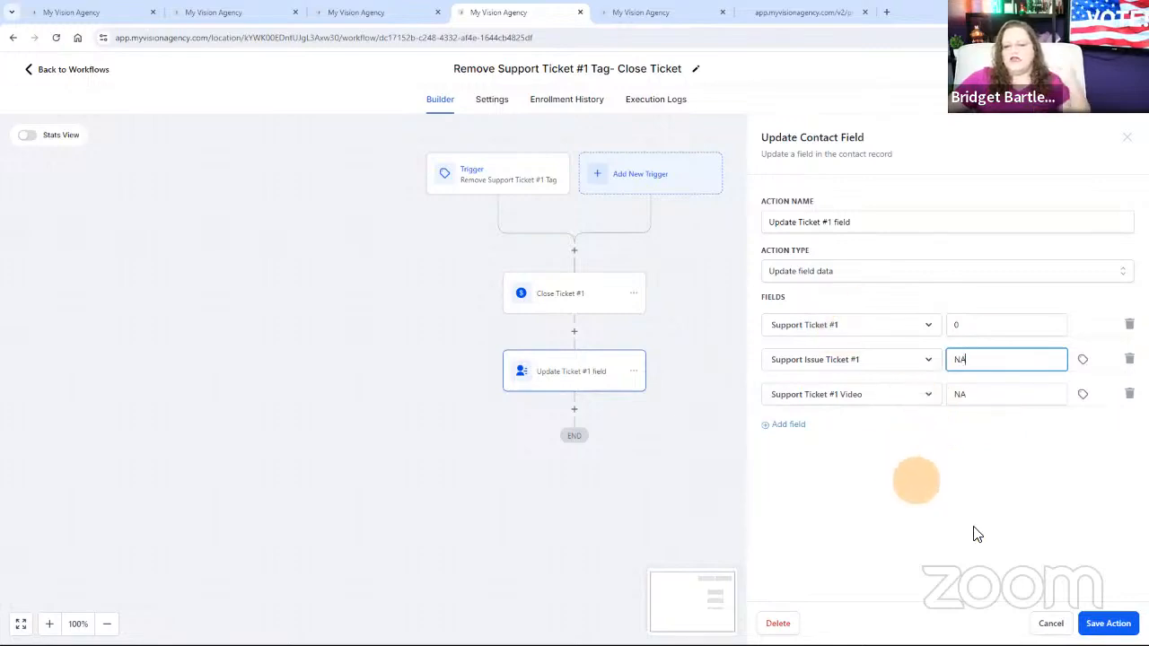
click(1048, 622)
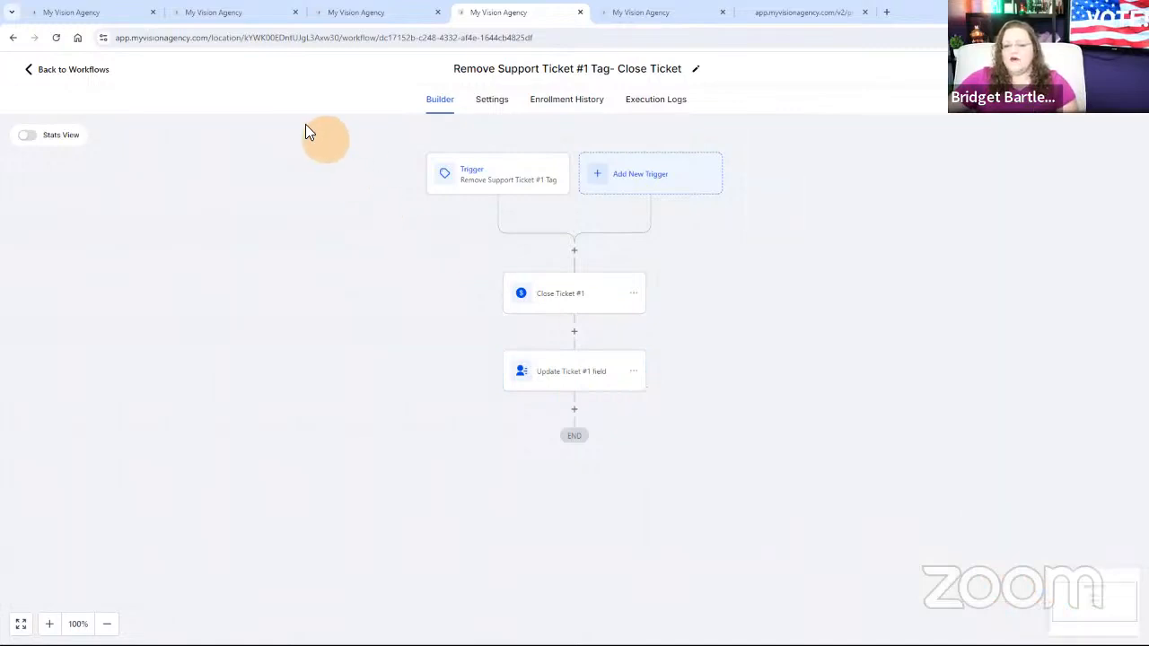
Open the "Remove Support Ticket #2 Tag- Close Ticket" workflow and examine its tag-removal trigger.
click(101, 78)
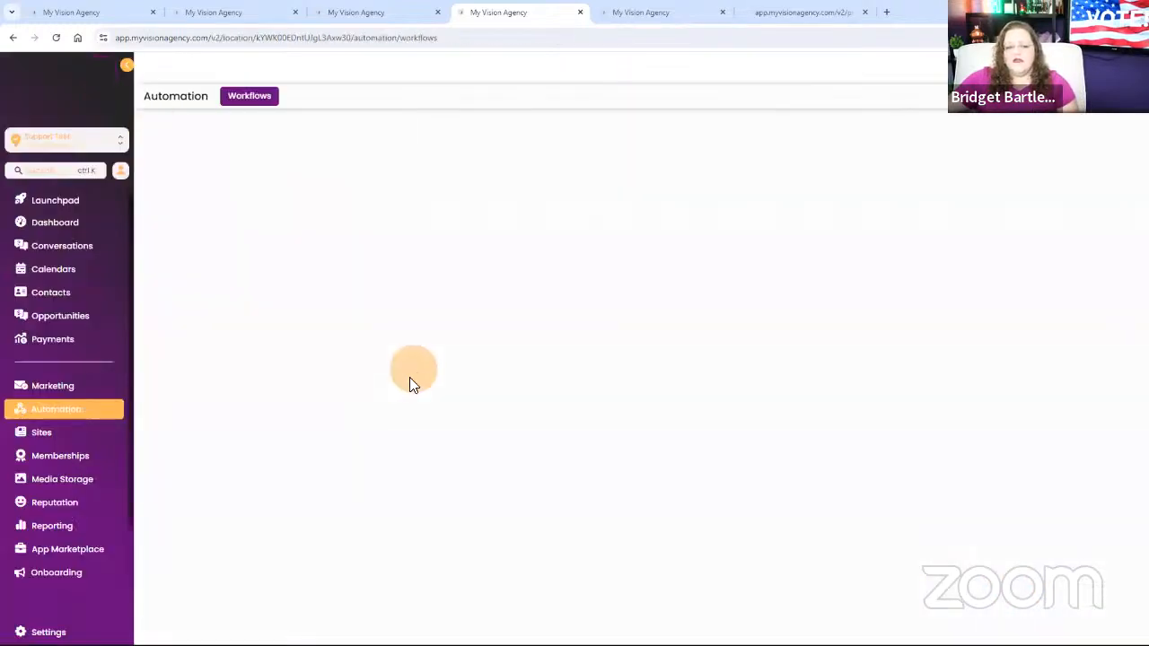
click(326, 361)
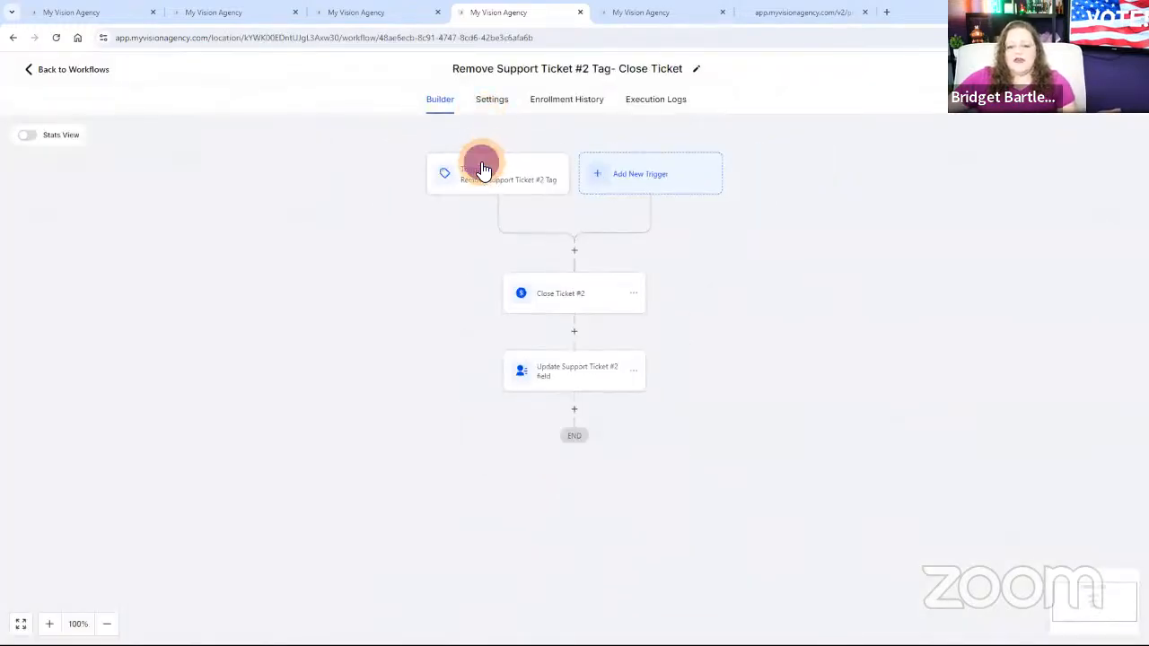
click(483, 169)
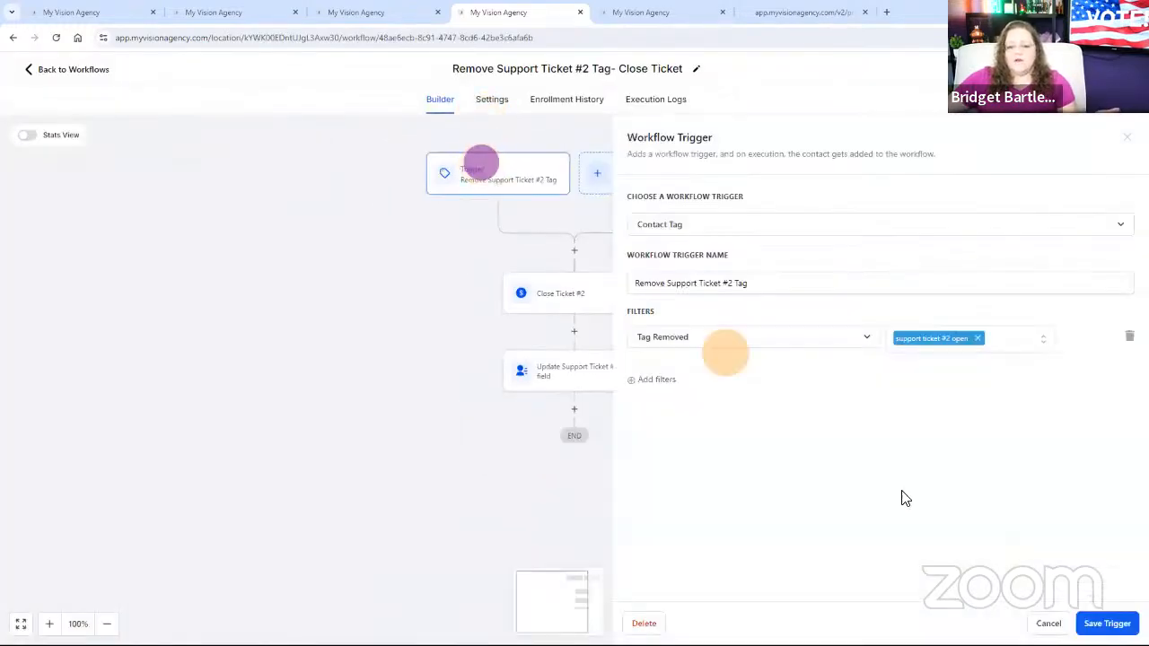
click(1046, 620)
Examine the settings of the Close Ticket #2 and Update Support Ticket #2 field actions.
click(558, 305)
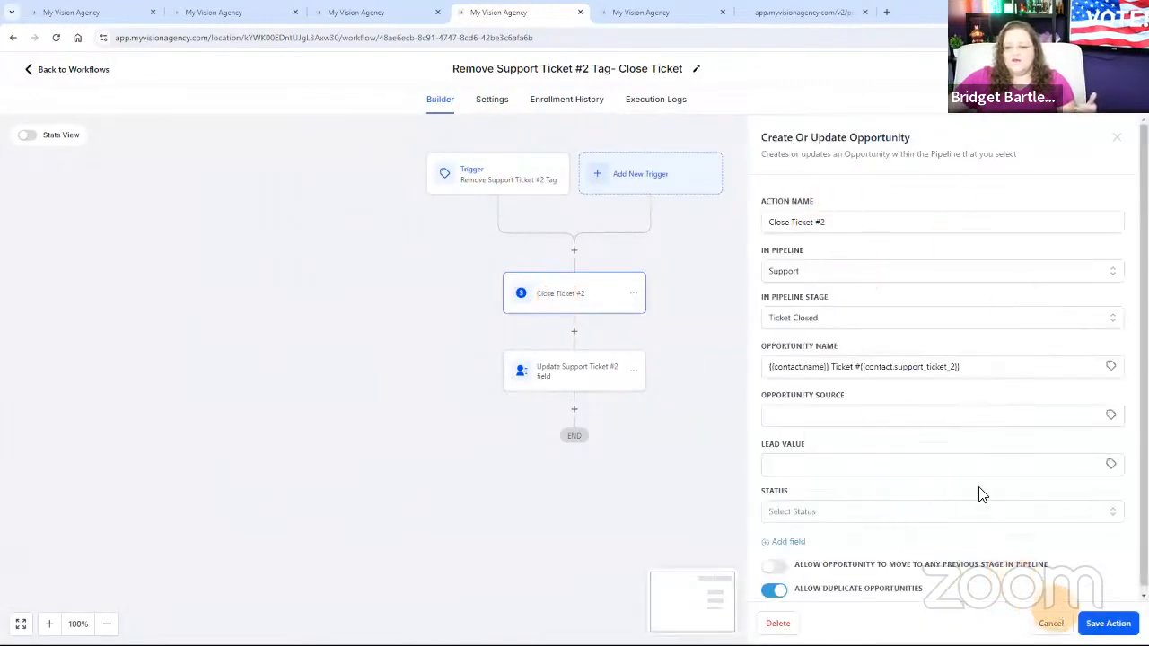
click(1051, 623)
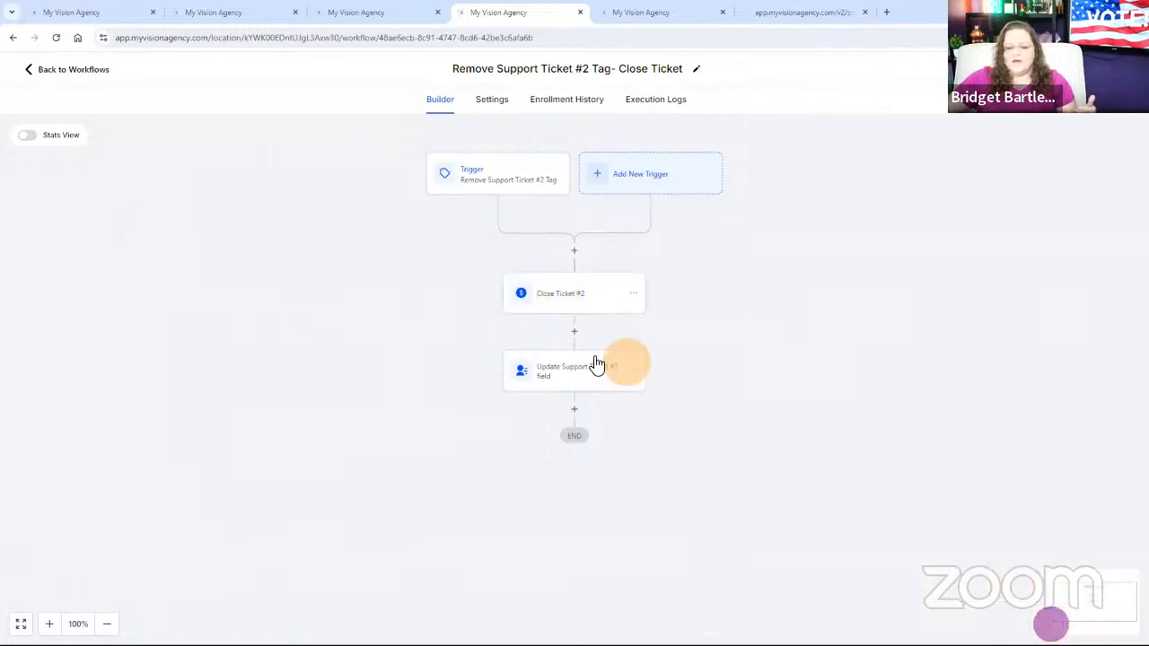
click(570, 368)
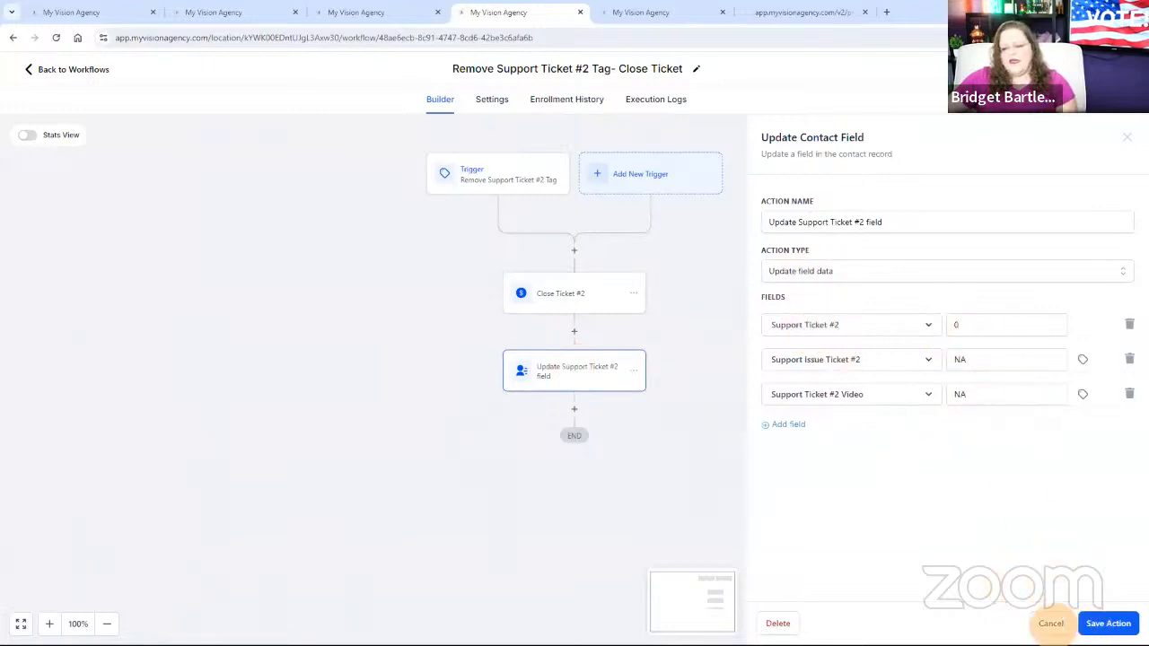
click(1051, 623)
Open the test contact's record and remove its "support ticket #1 open" tag.
click(90, 69)
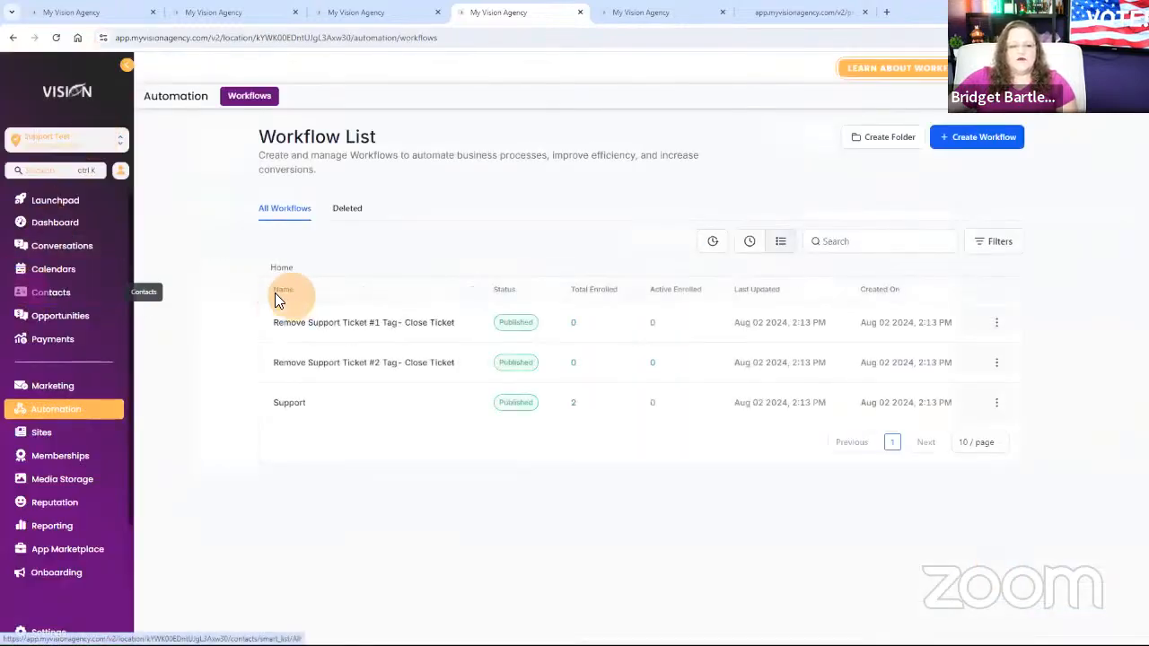
click(54, 295)
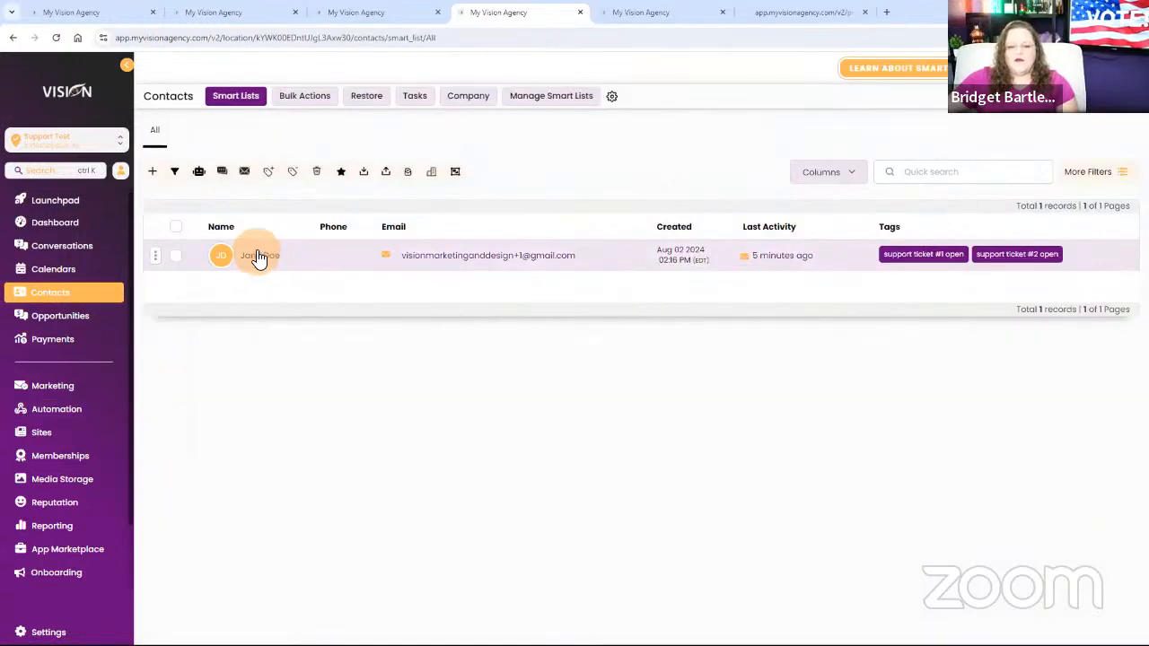
click(257, 255)
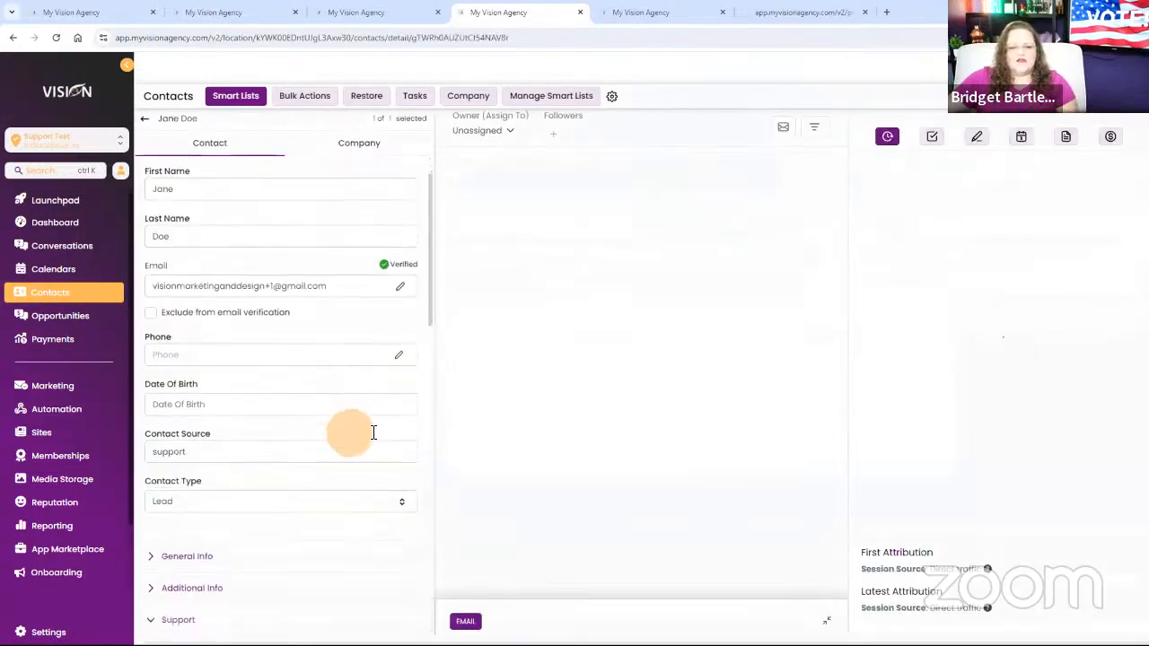
scroll(373, 433, down, 10)
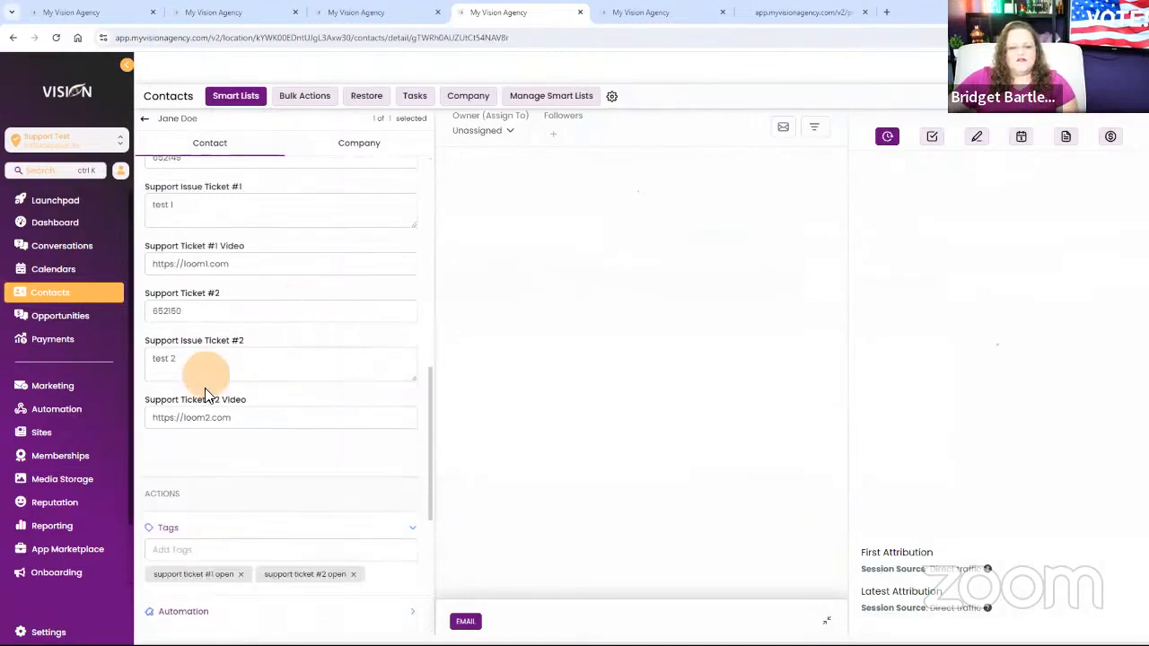
scroll(248, 549, down, 3)
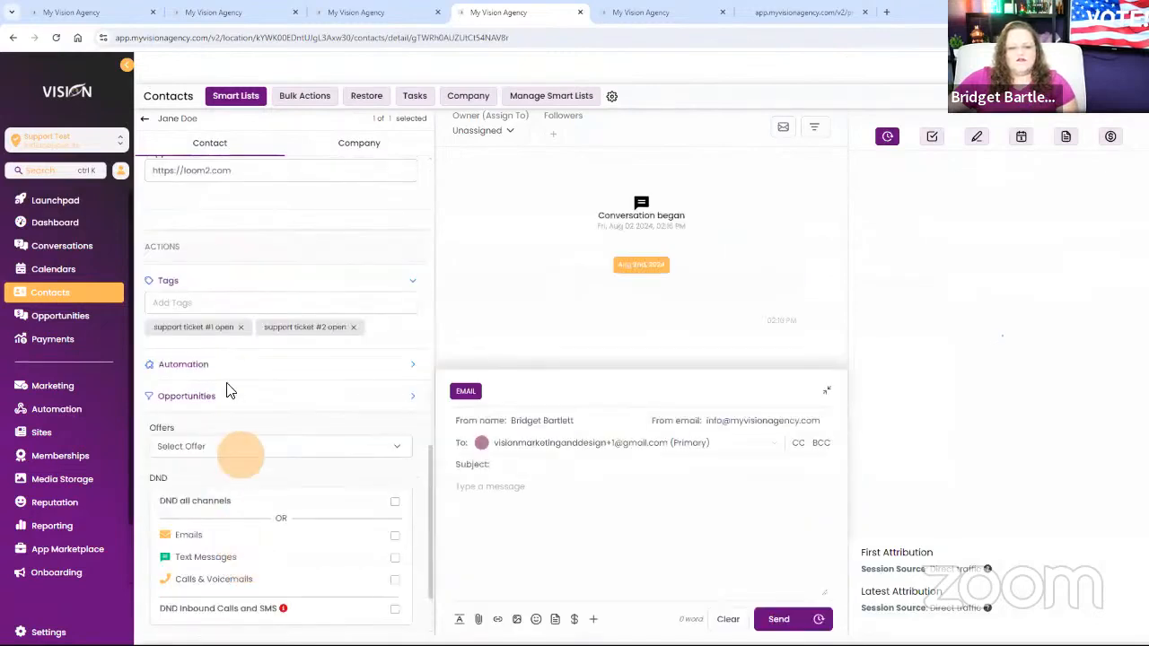
click(240, 327)
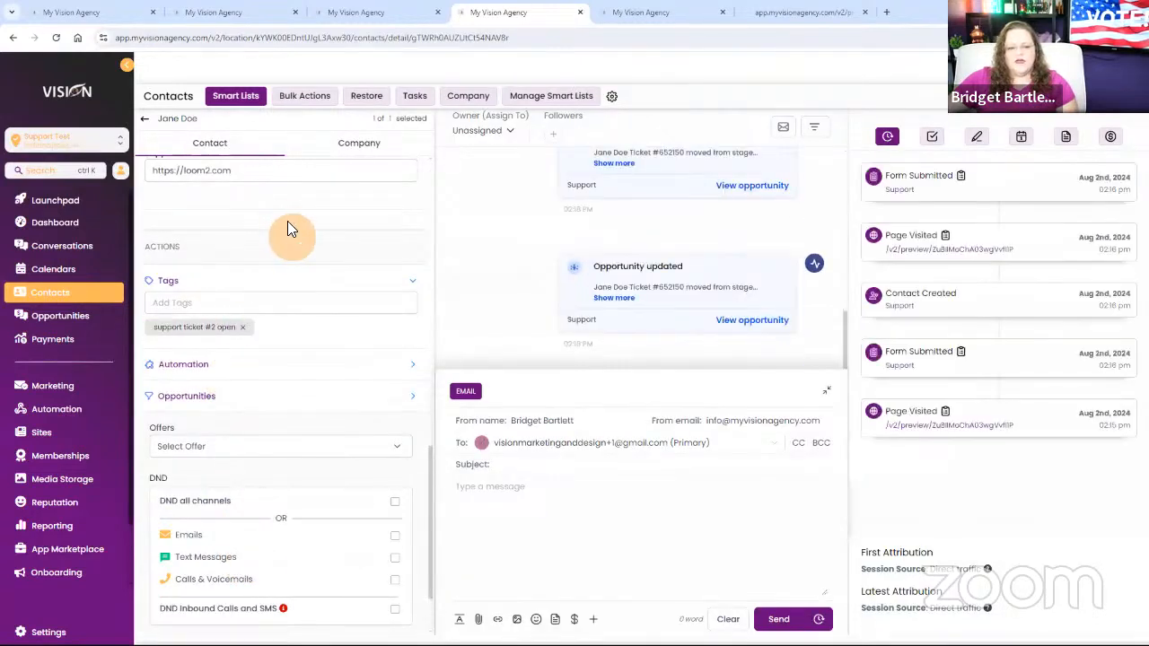
Refresh the Support pipeline board and examine the Support fields of the opportunity in the Ticket Closed stage.
click(83, 317)
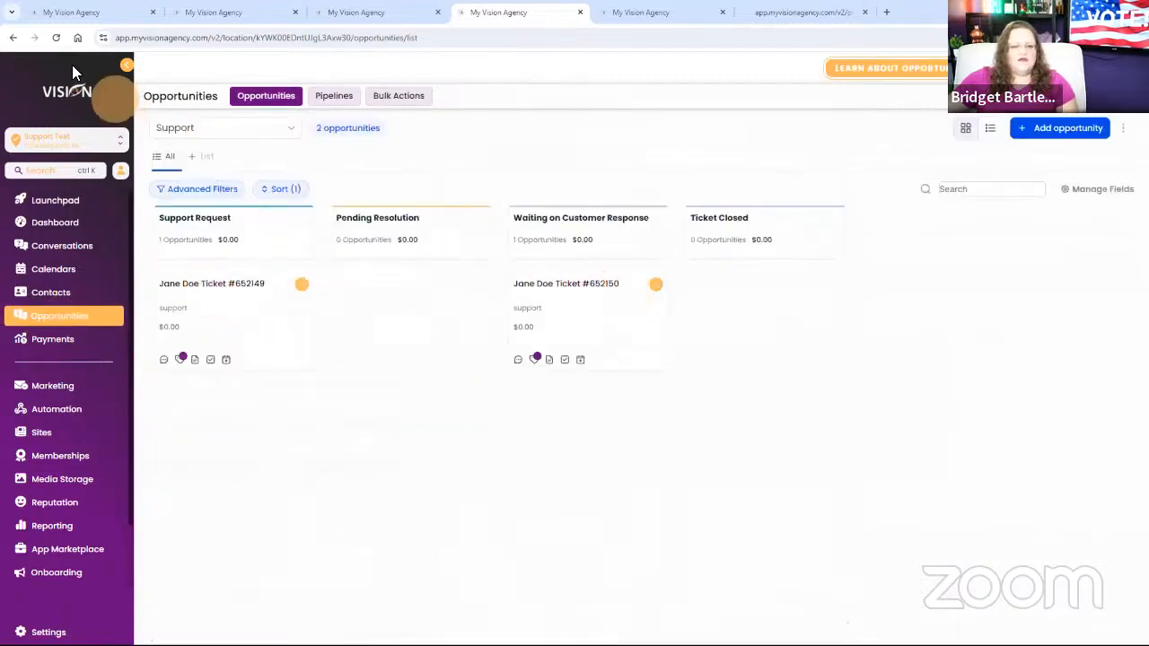
click(55, 38)
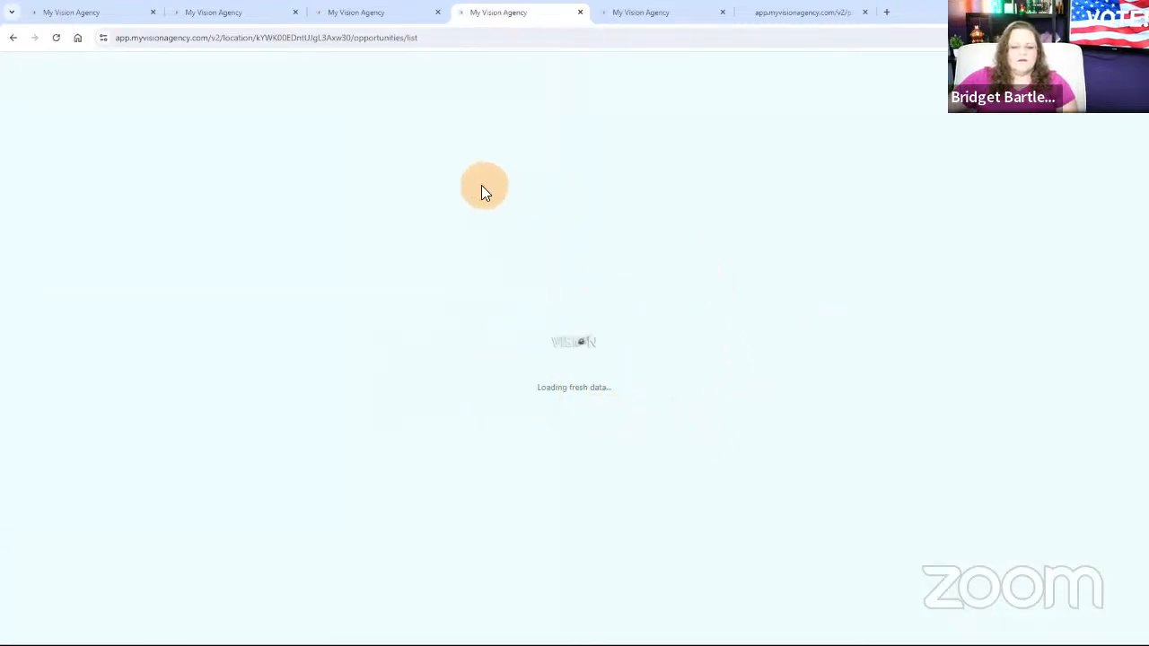
click(740, 323)
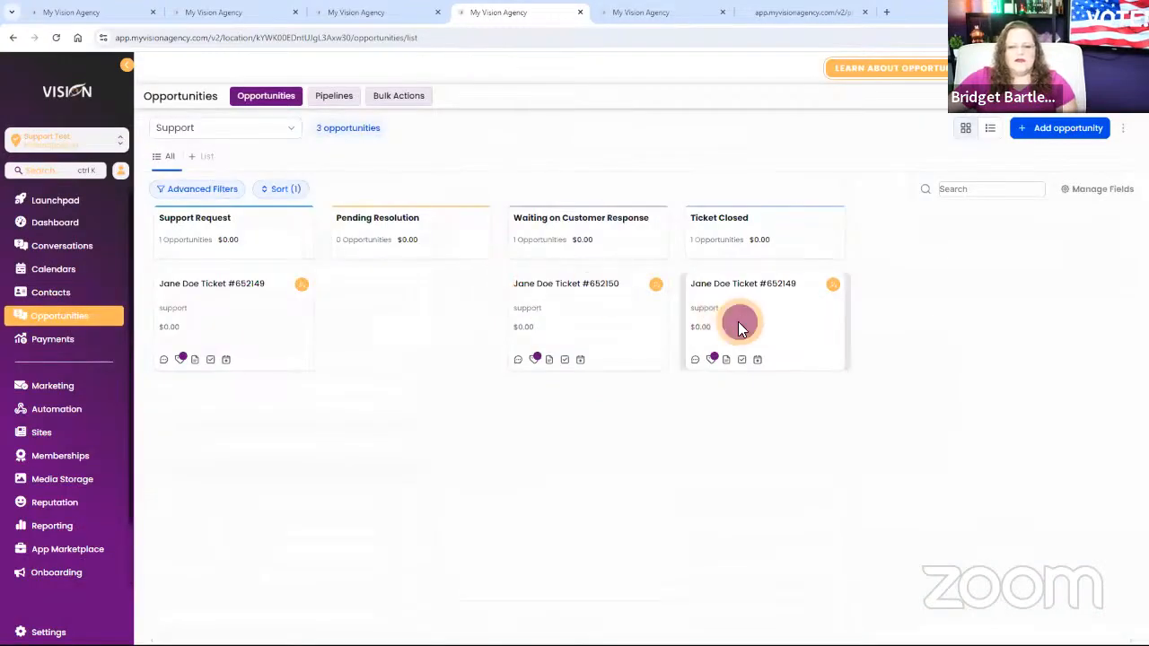
click(303, 156)
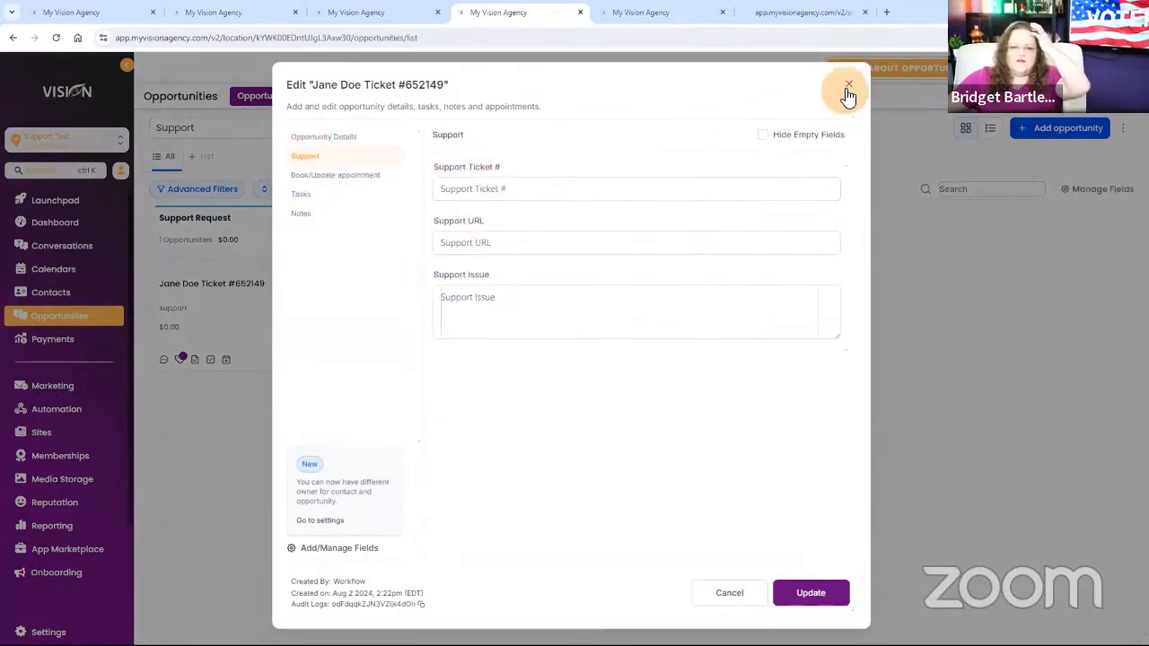
click(841, 90)
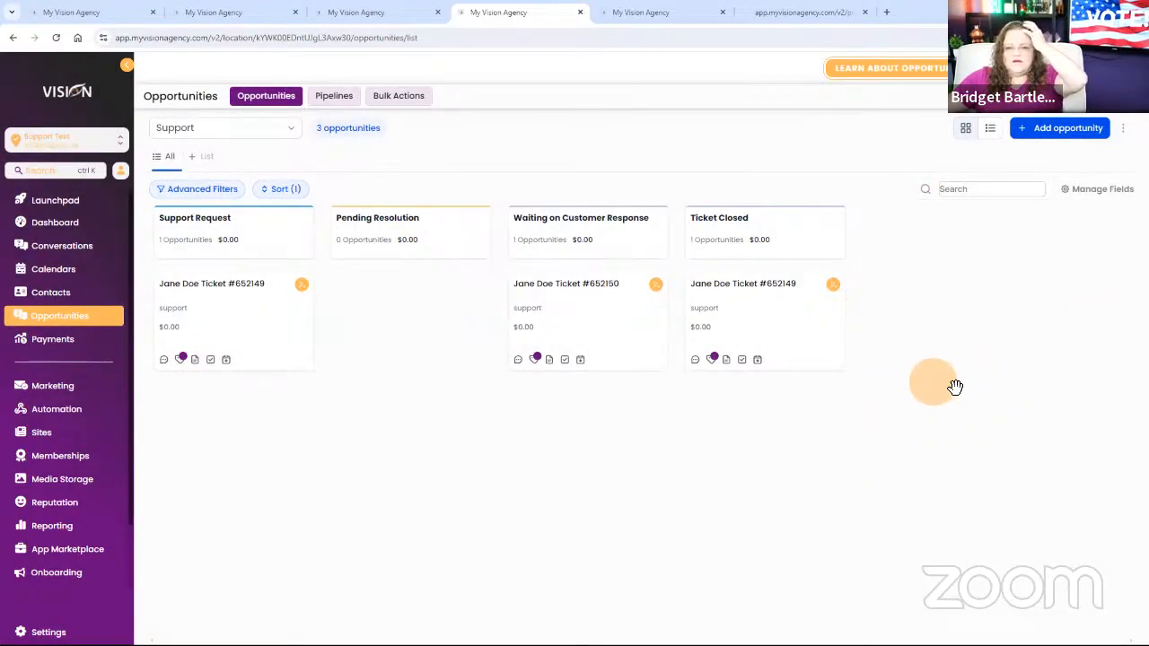
click(61, 38)
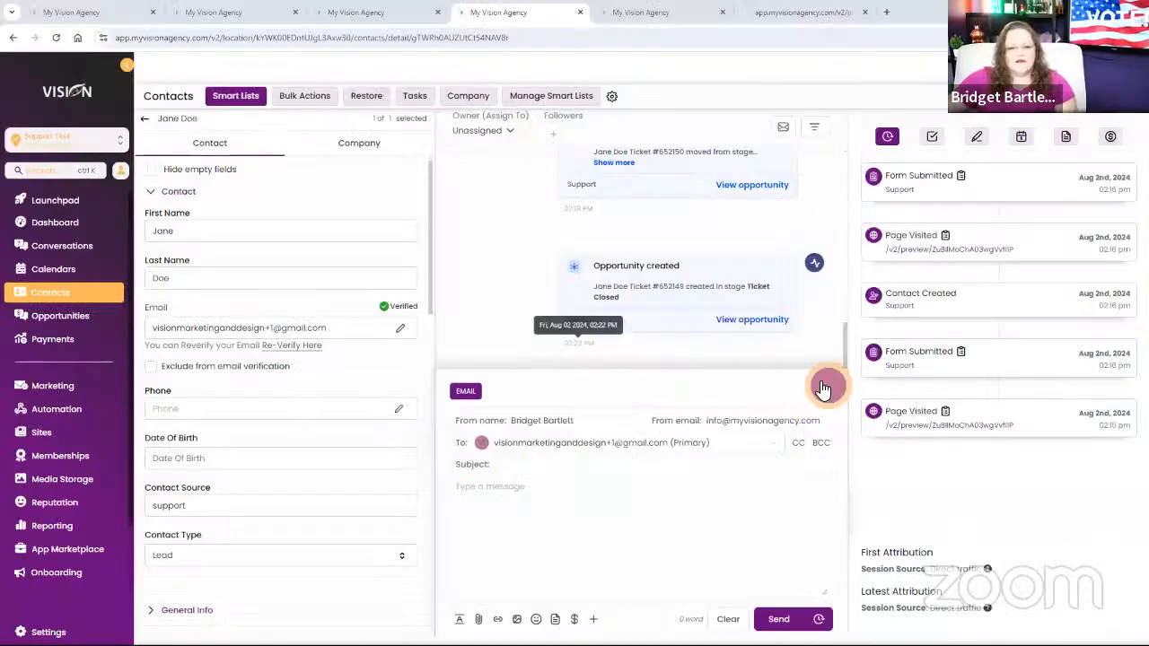
Examine the first ticket's confirmation email and its subject in the test contact's conversation history.
click(826, 392)
scroll(522, 409, down, 1)
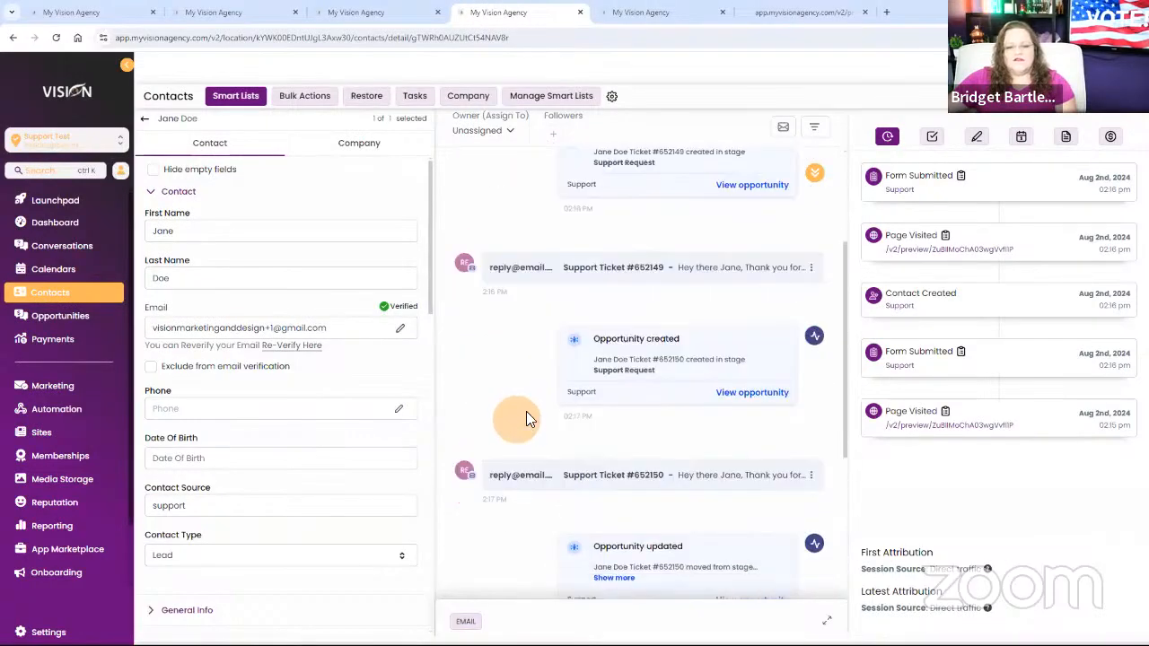
scroll(527, 412, up, 1)
click(654, 359)
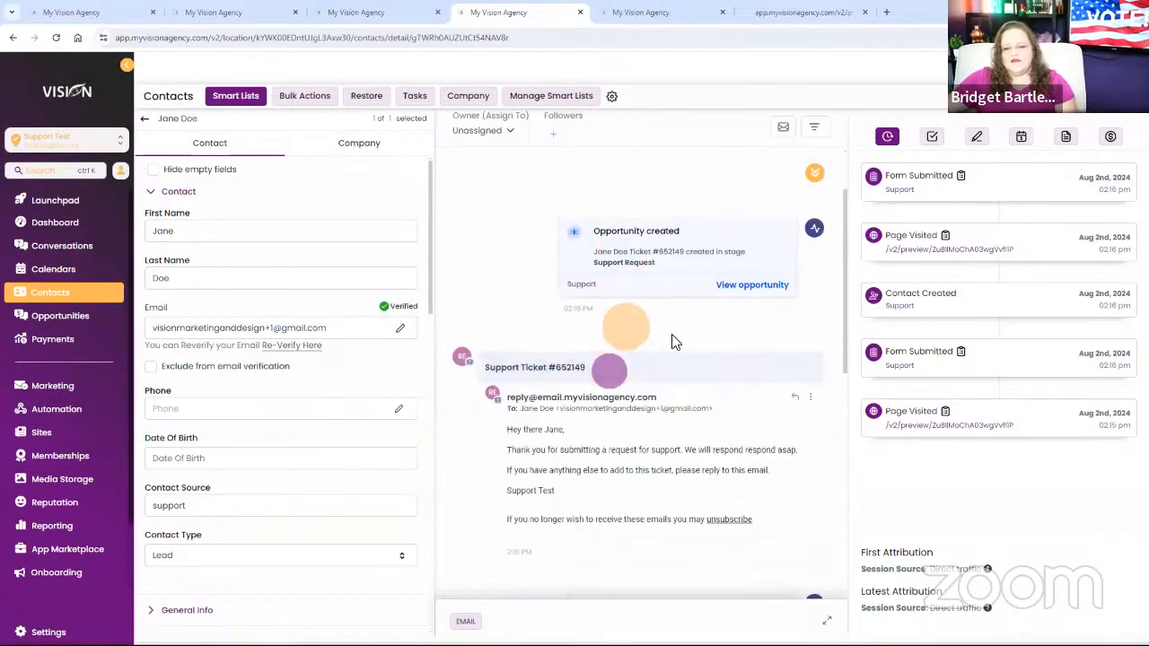
scroll(704, 335, down, 2)
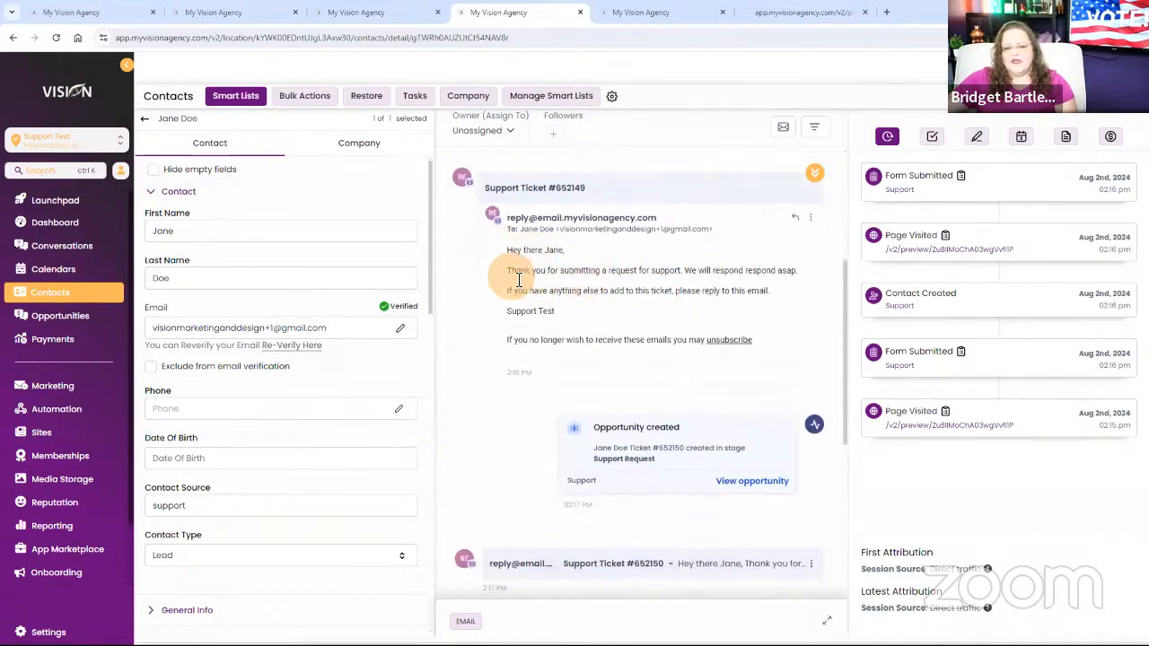
drag(587, 197, 547, 199)
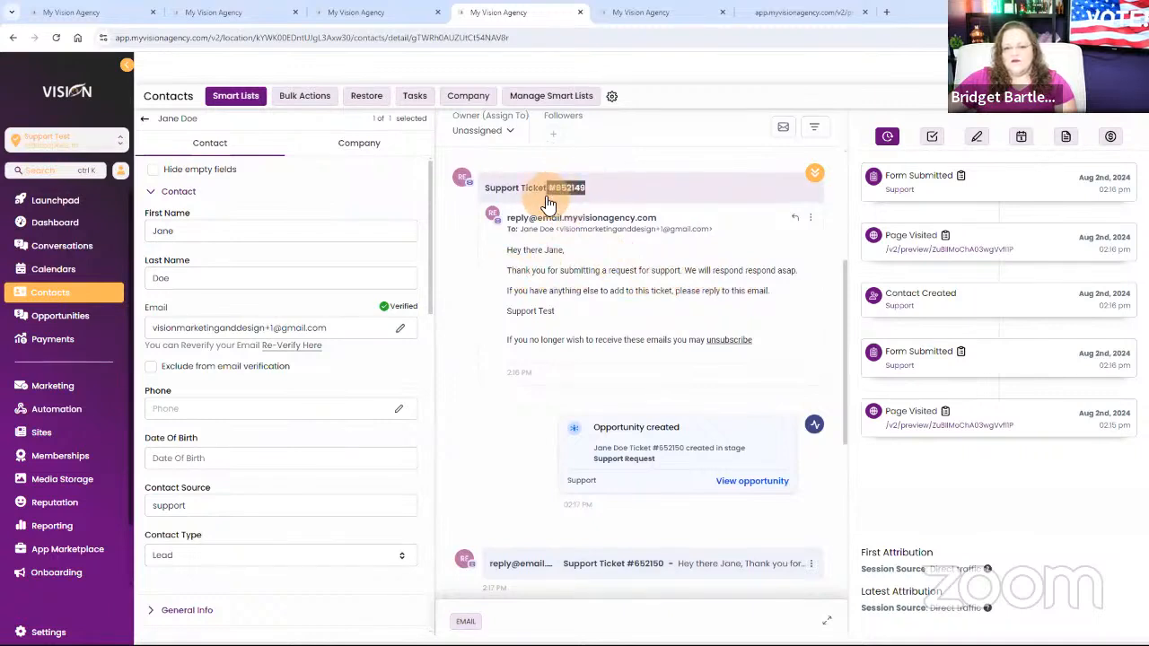
click(547, 202)
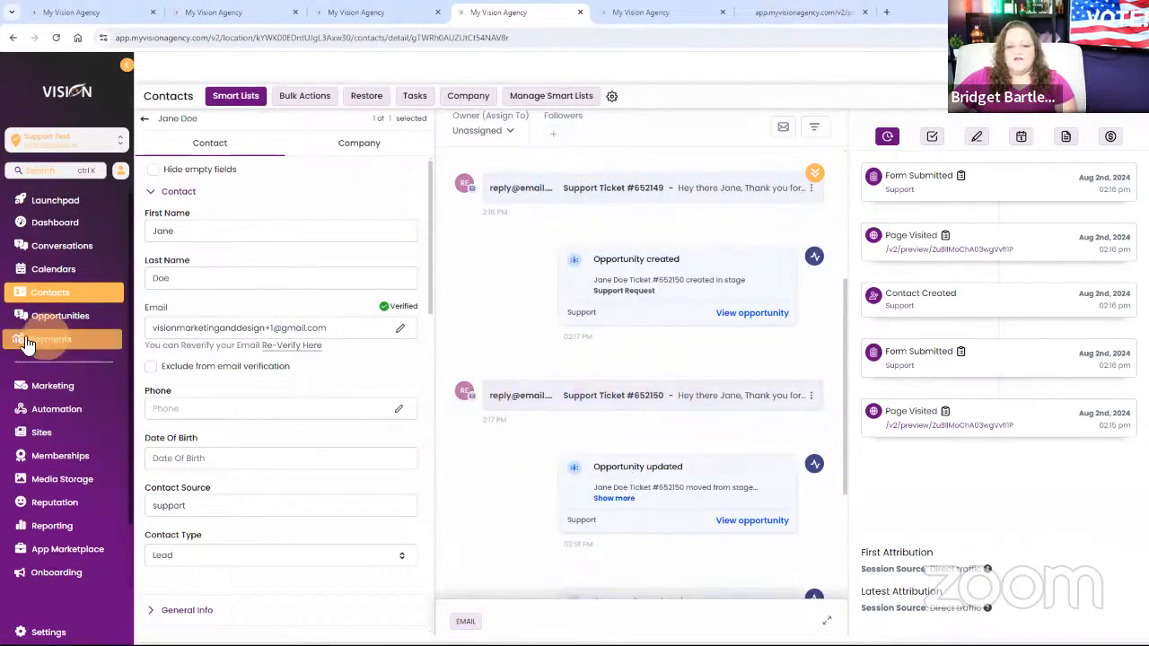
Open the Support workflow and examine the subject and message of the Confirm Request email in the None branch.
click(45, 409)
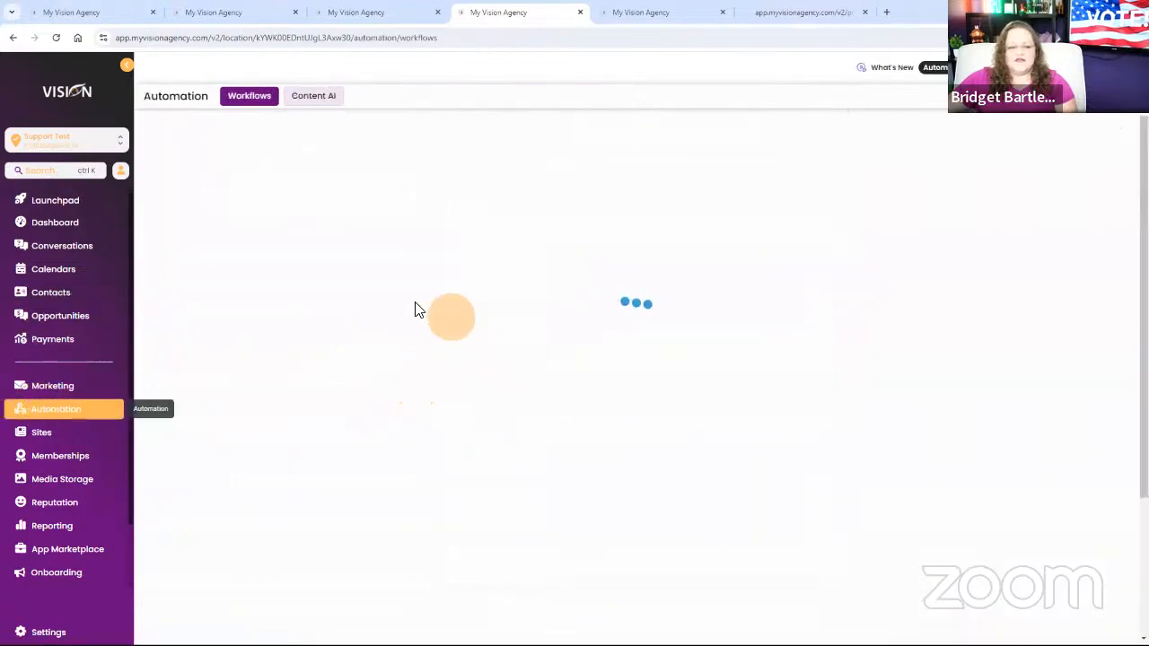
click(294, 402)
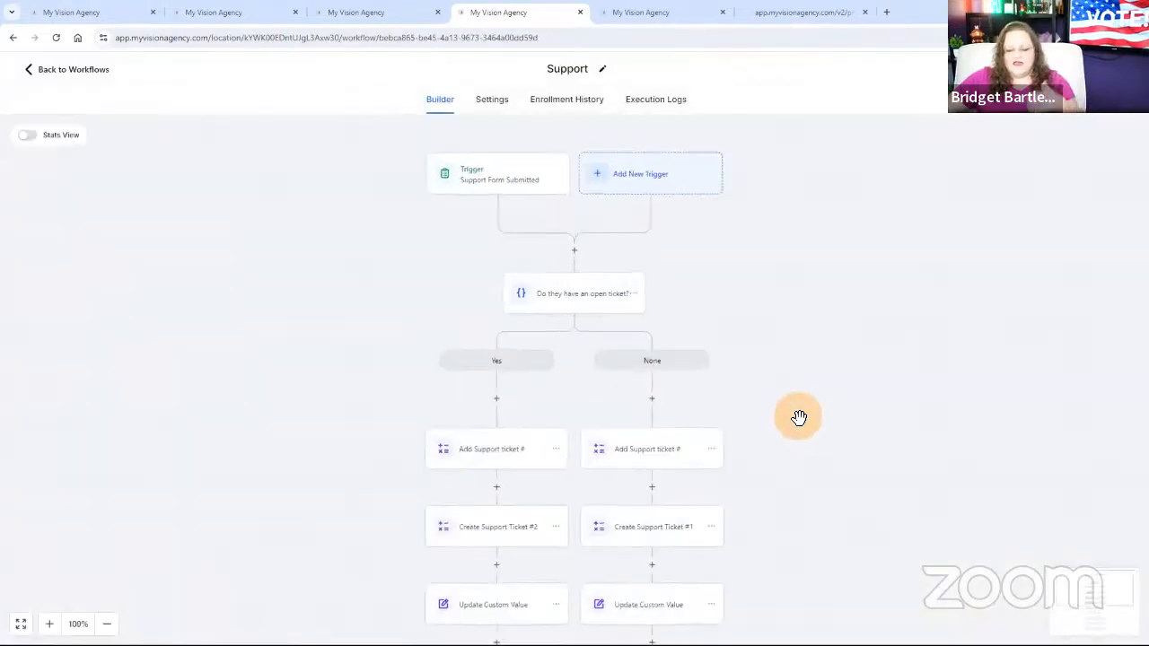
scroll(798, 418, down, 6)
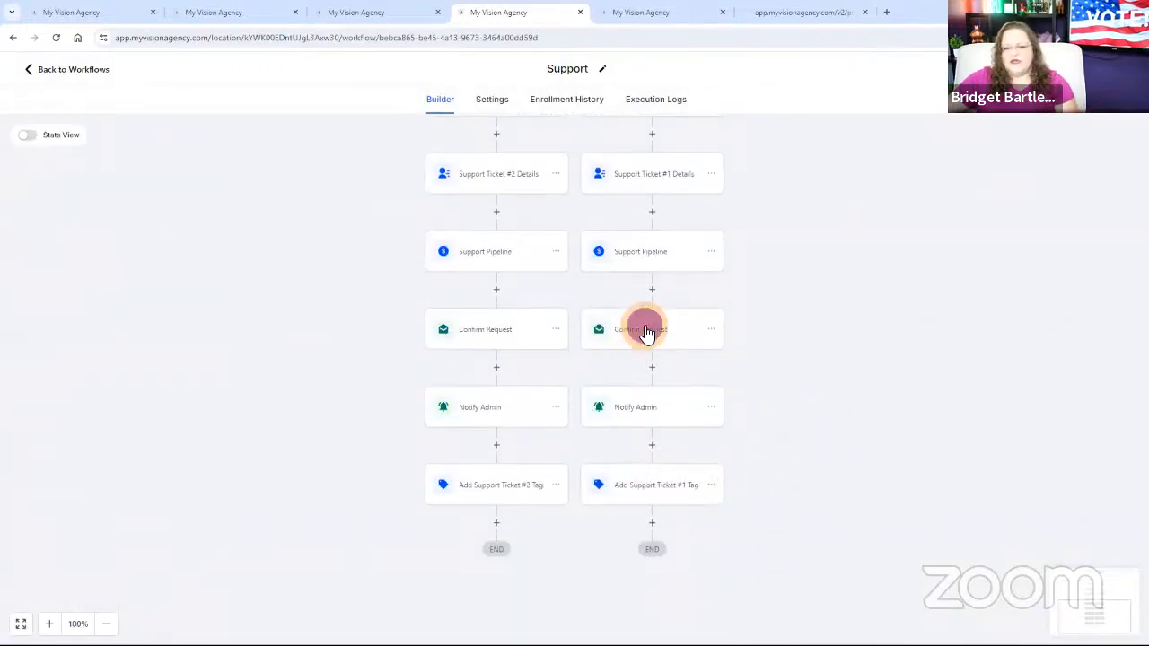
click(646, 332)
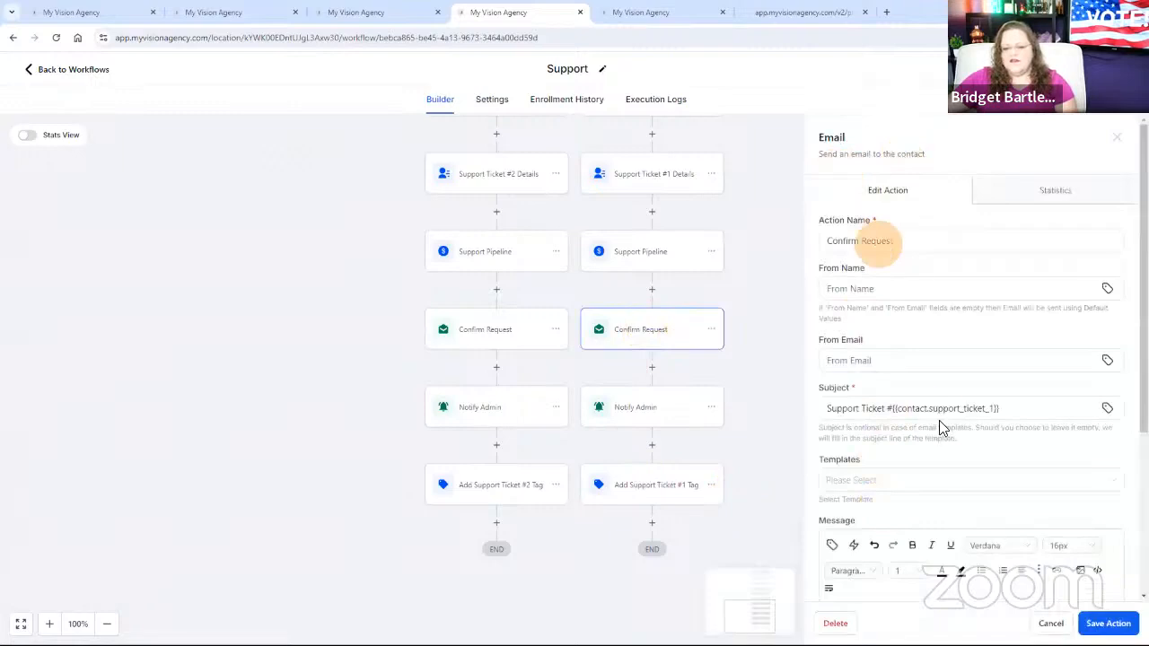
scroll(1000, 428, down, 3)
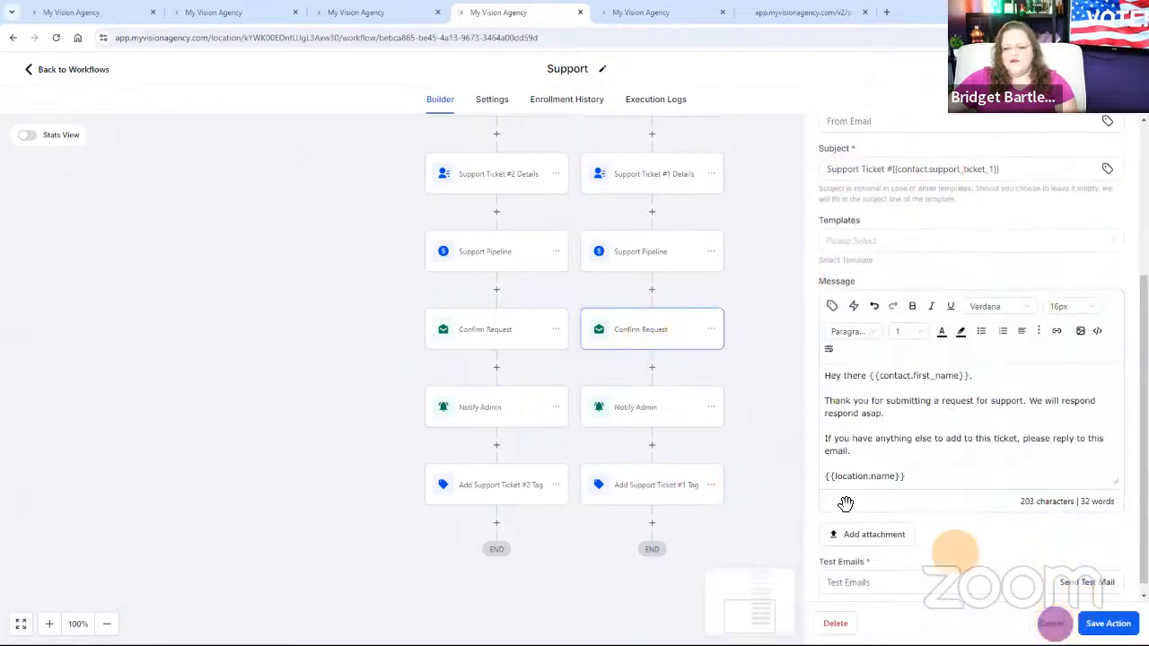
Open the Notify Admin action in the None branch and examine its internal notification's recipient, subject and message with the ticket details.
click(641, 406)
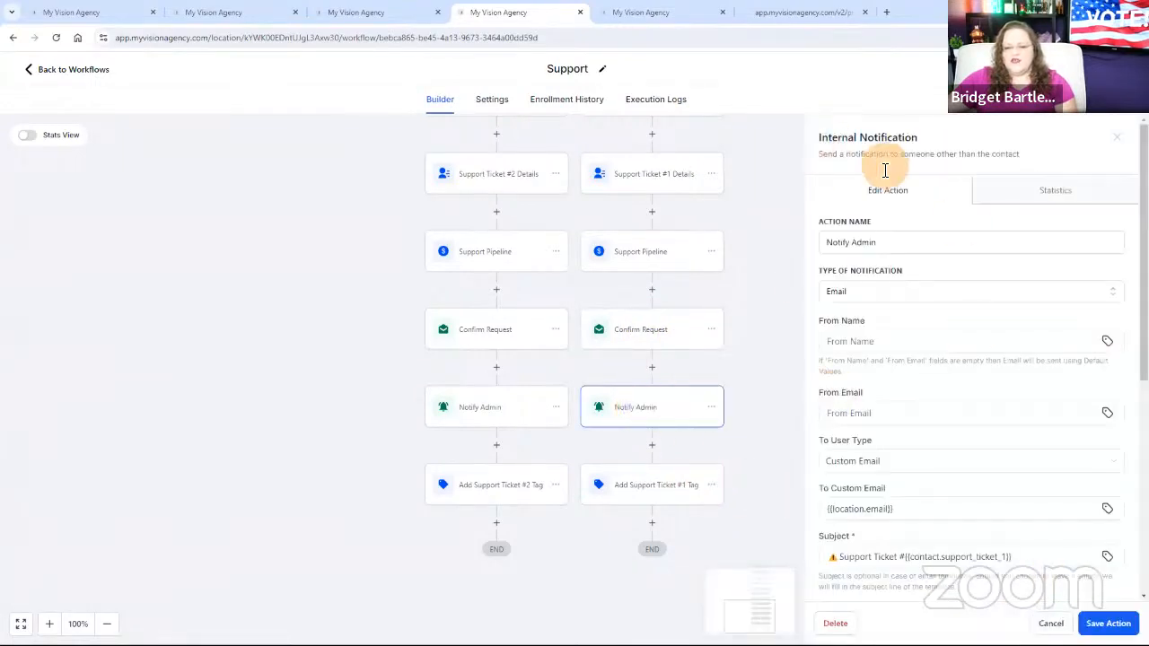
drag(917, 137, 817, 139)
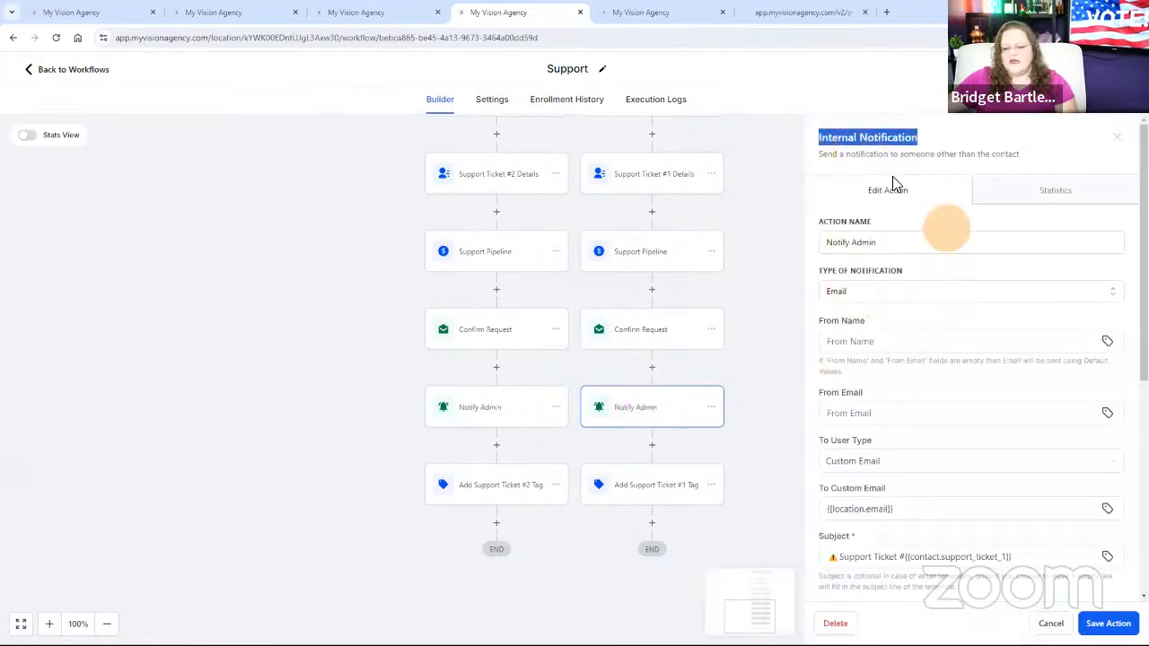
scroll(939, 472, down, 5)
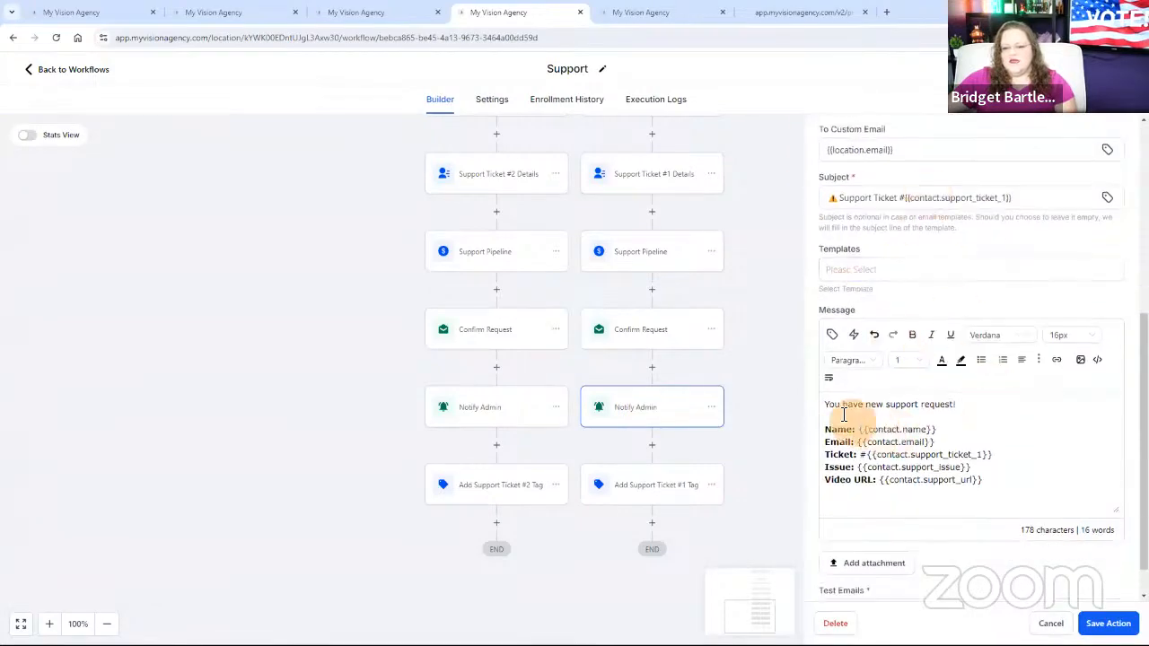
drag(826, 404, 992, 504)
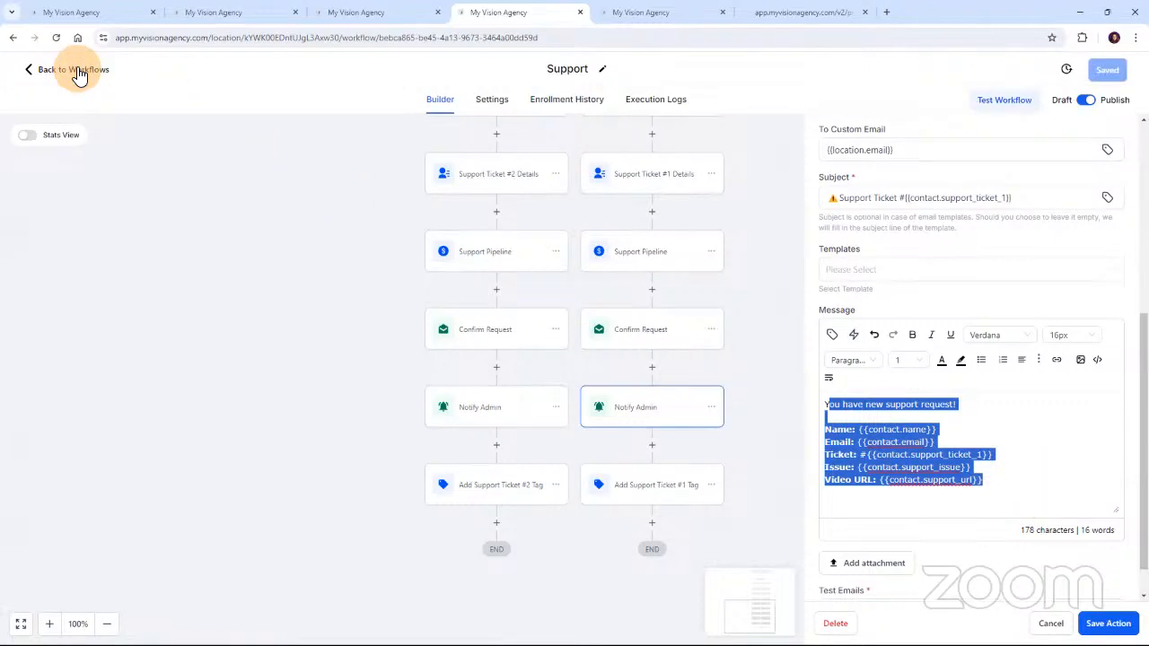
Leave the workflow and examine the test contact's ticket emails and opportunity updates in the full list of conversations.
click(79, 74)
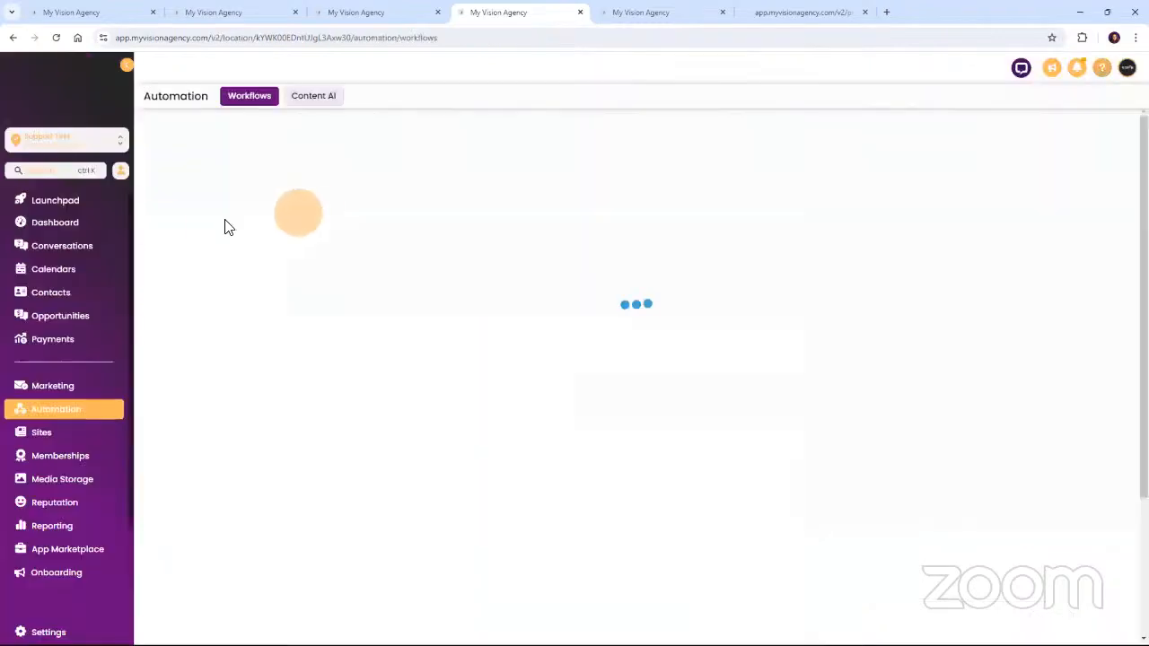
click(43, 246)
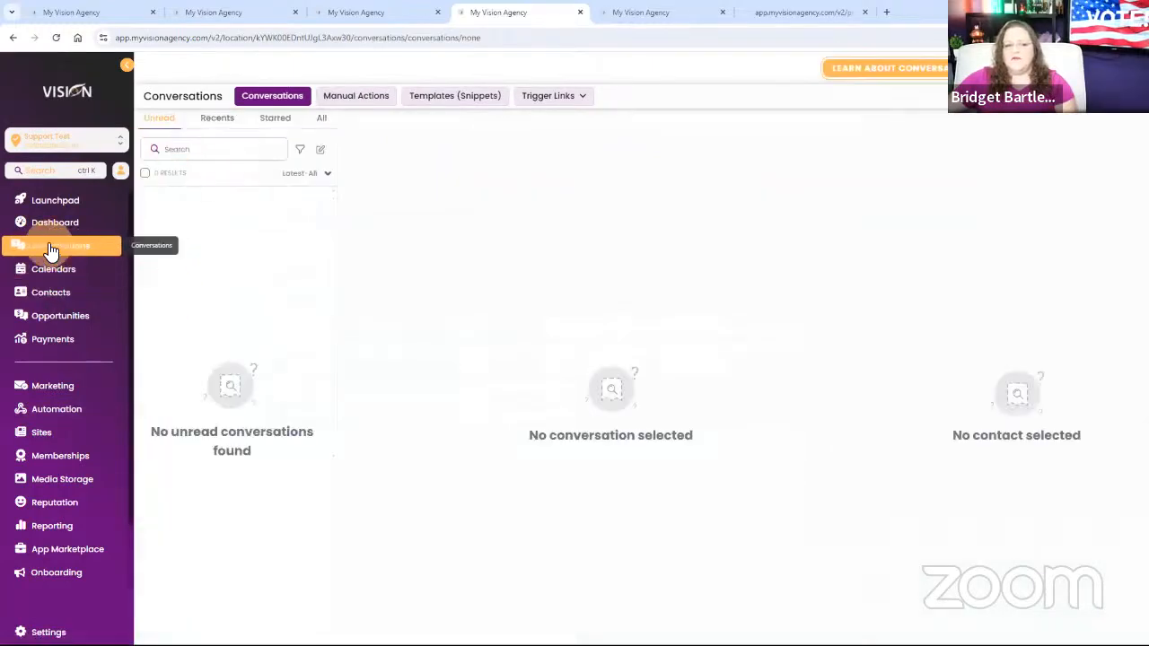
click(156, 123)
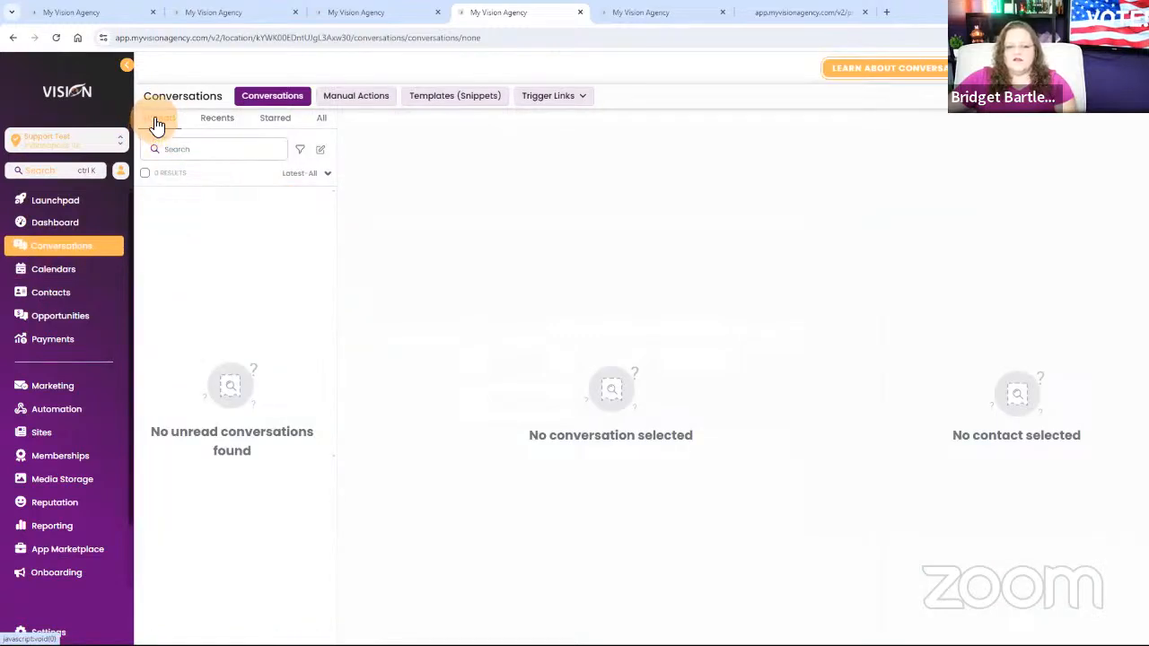
click(325, 125)
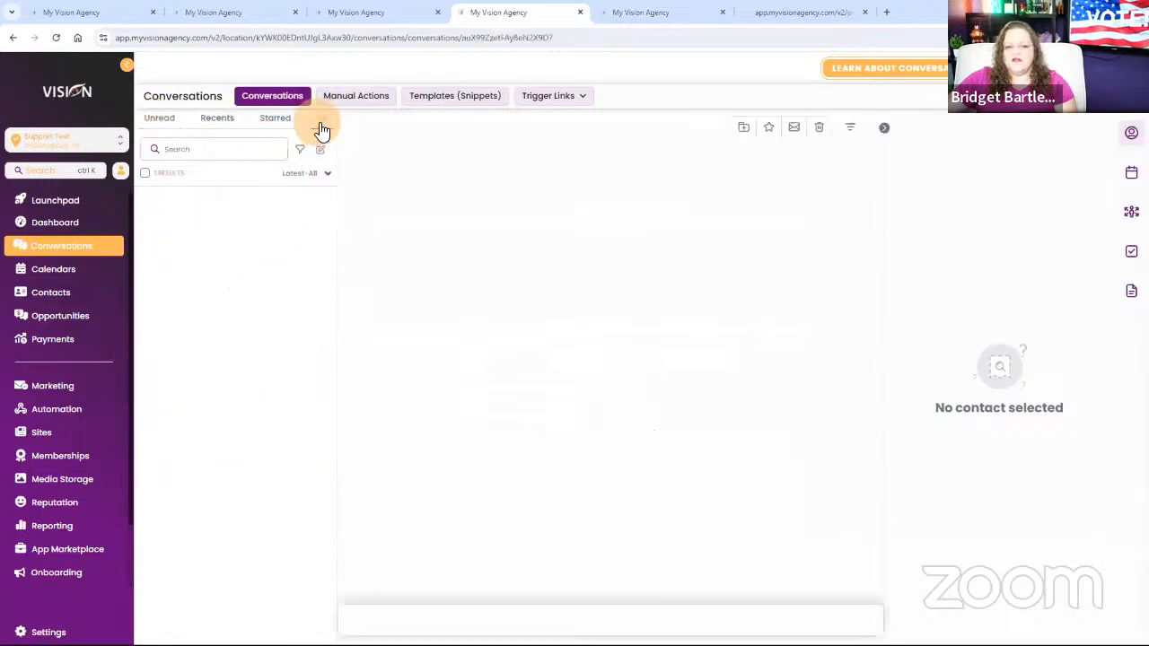
click(207, 222)
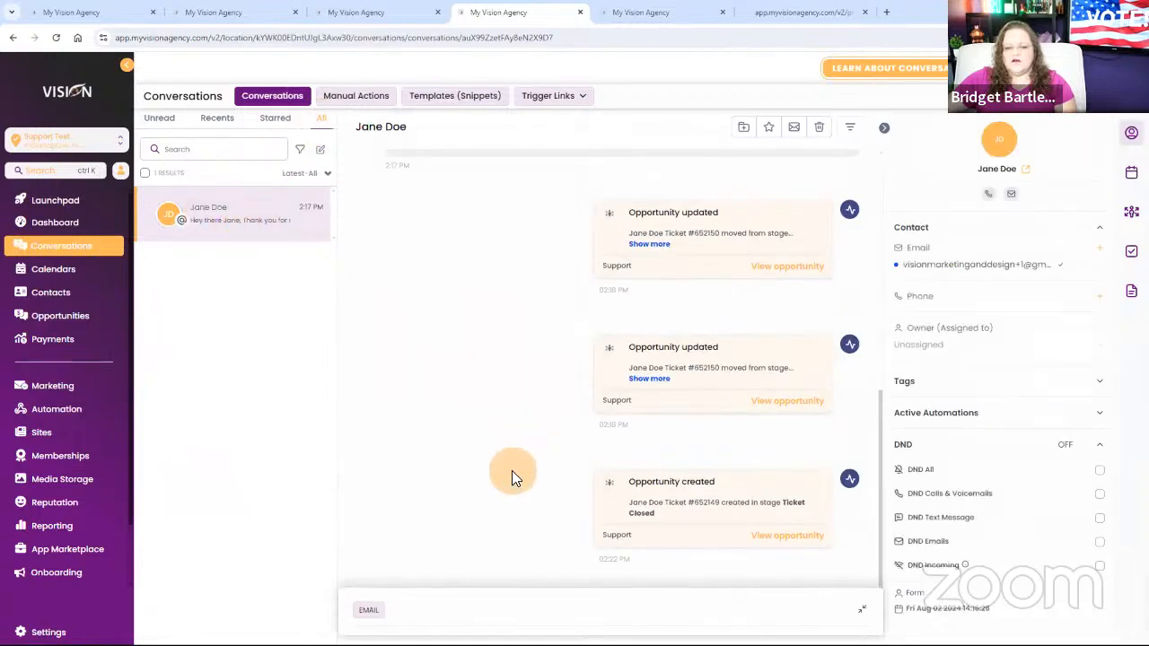
scroll(524, 481, up, 5)
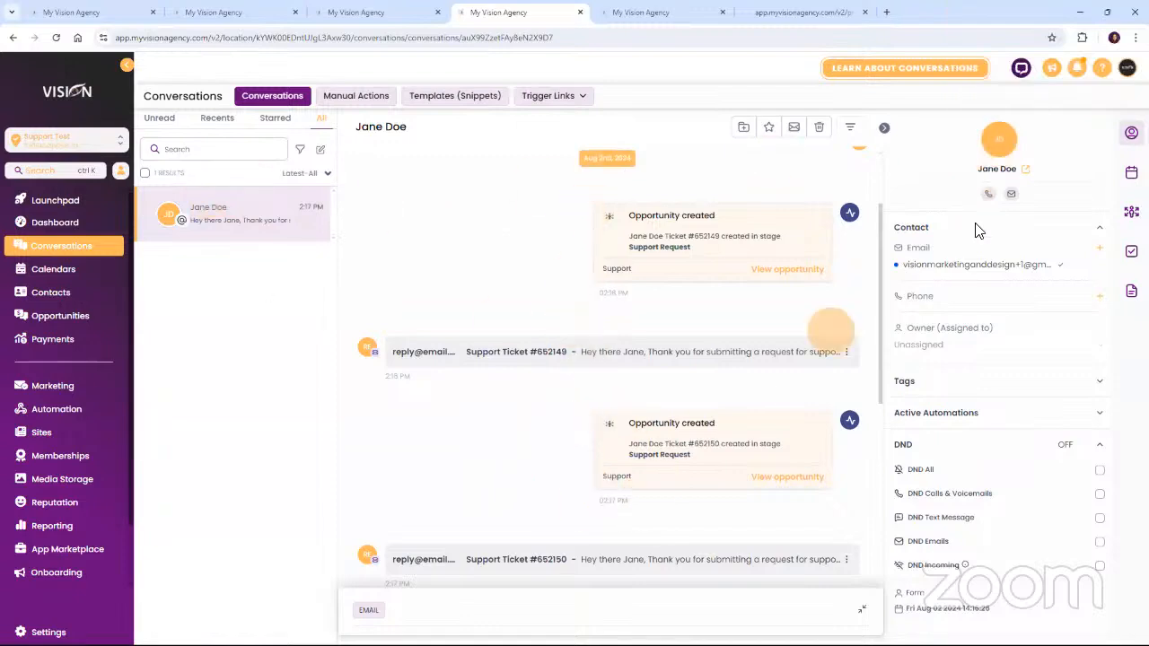
click(1002, 143)
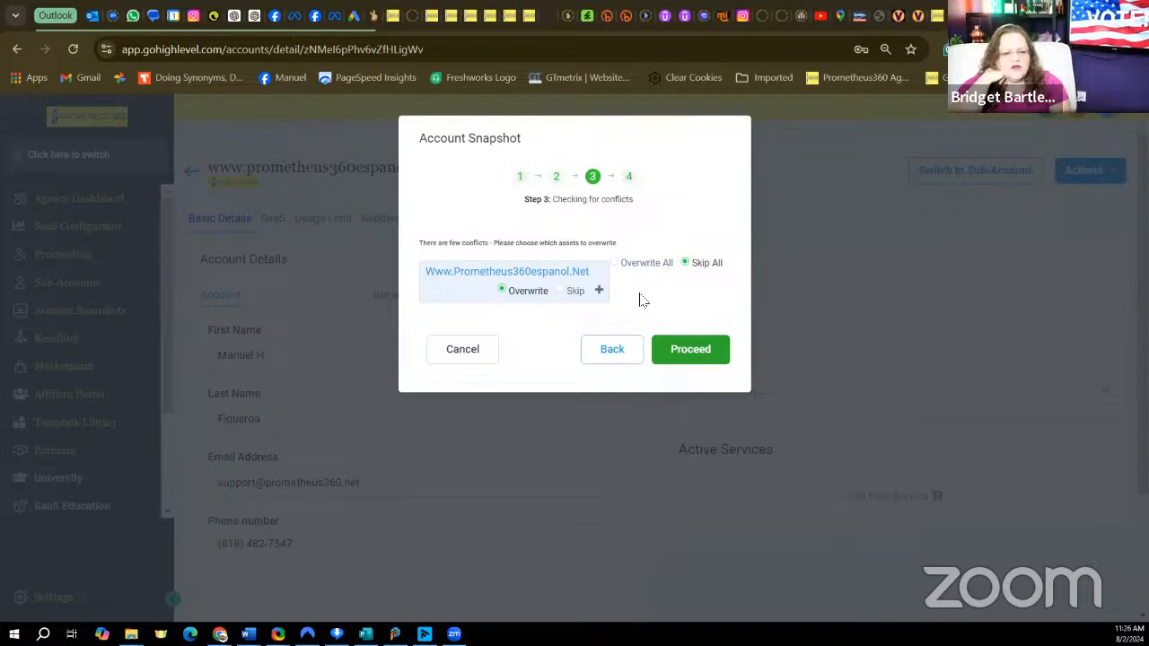
Set the conflicting Prometheus360espanol.net assets to Skip, review the expanded conflict list, and load the snapshot into the sub-account.
click(580, 294)
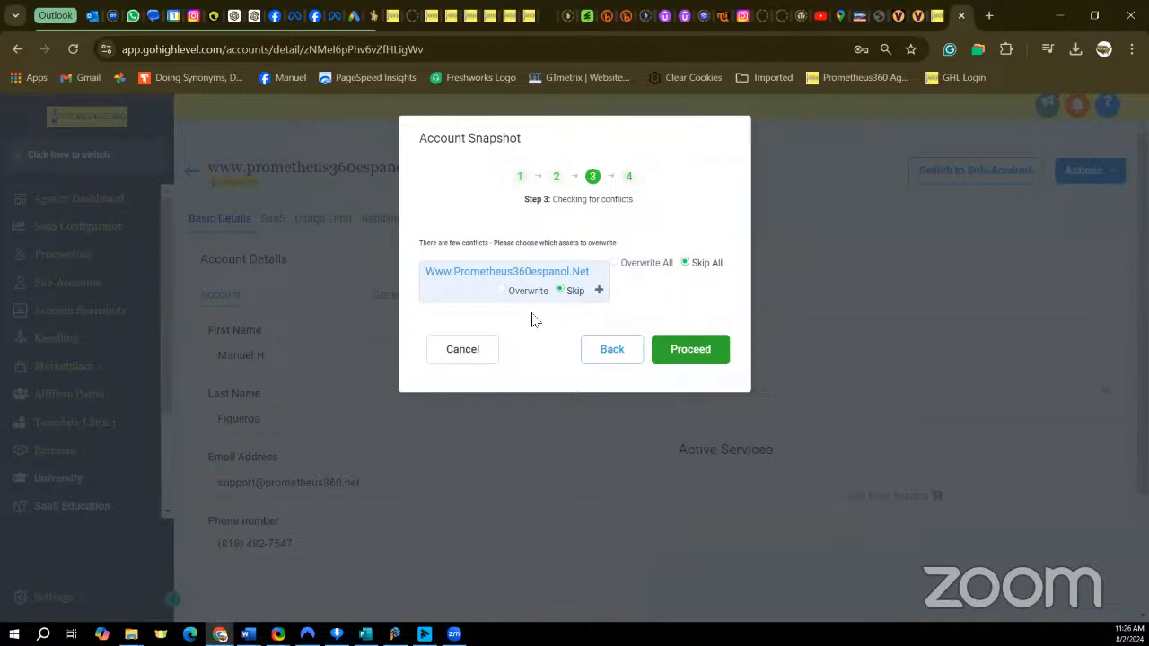
click(598, 290)
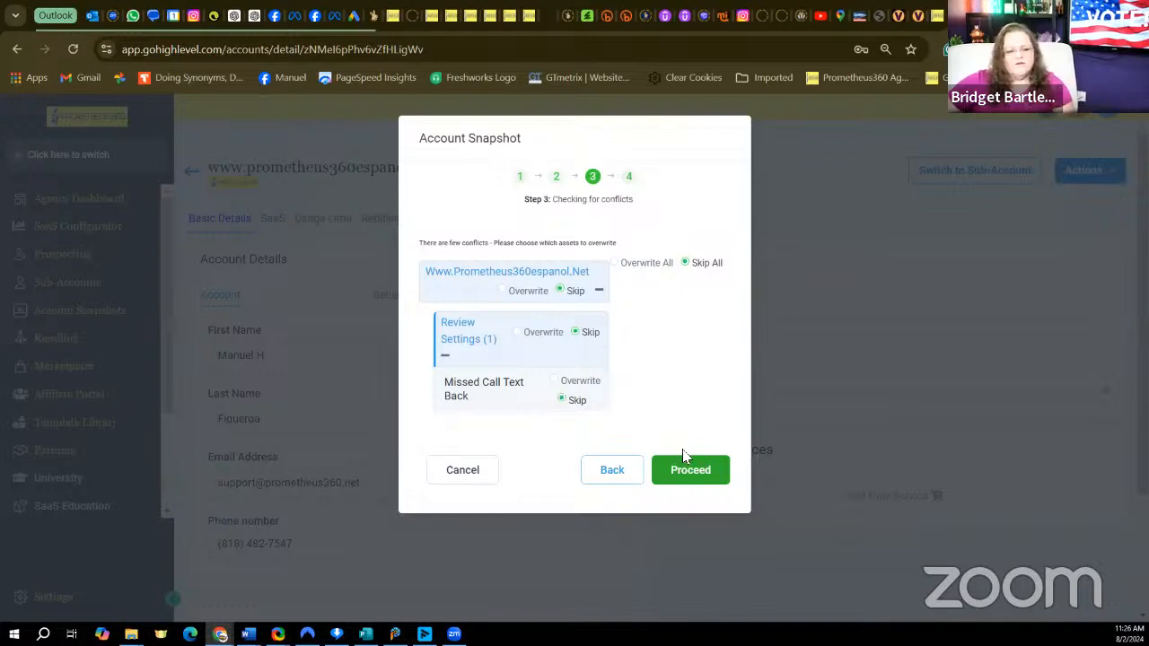
click(688, 472)
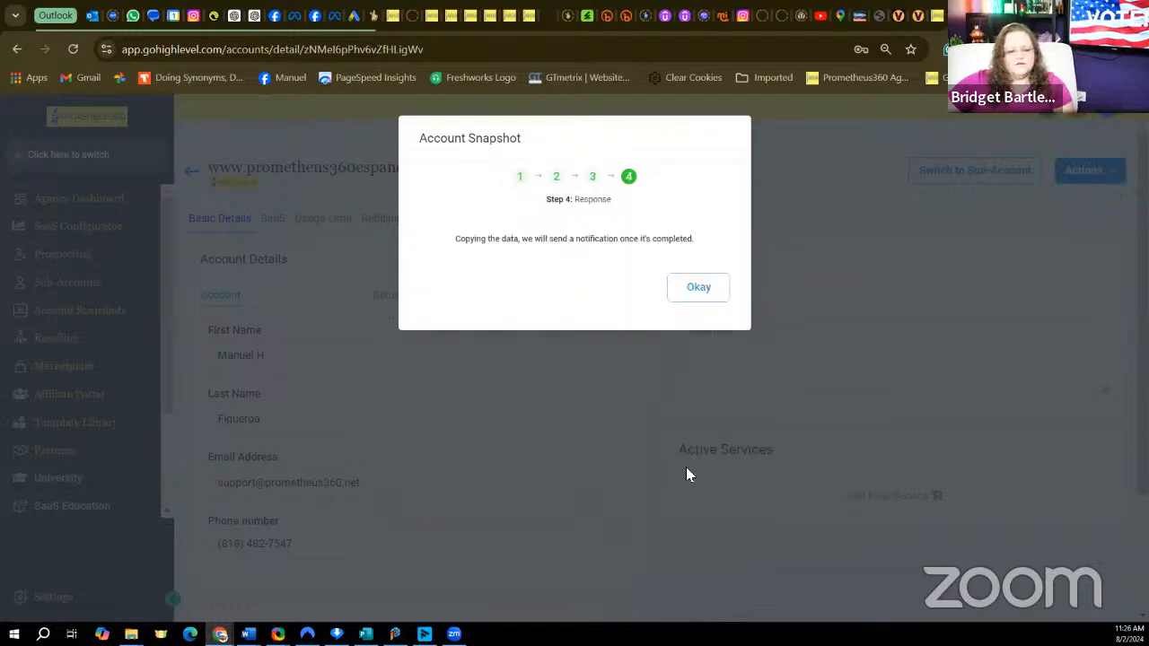
click(698, 285)
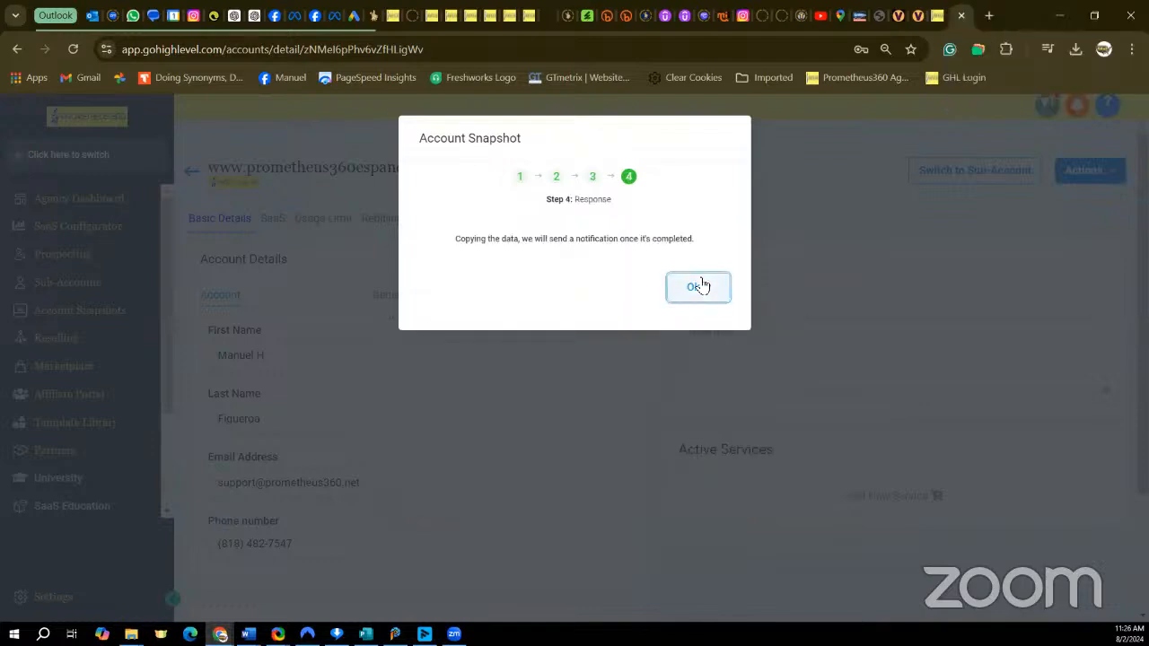
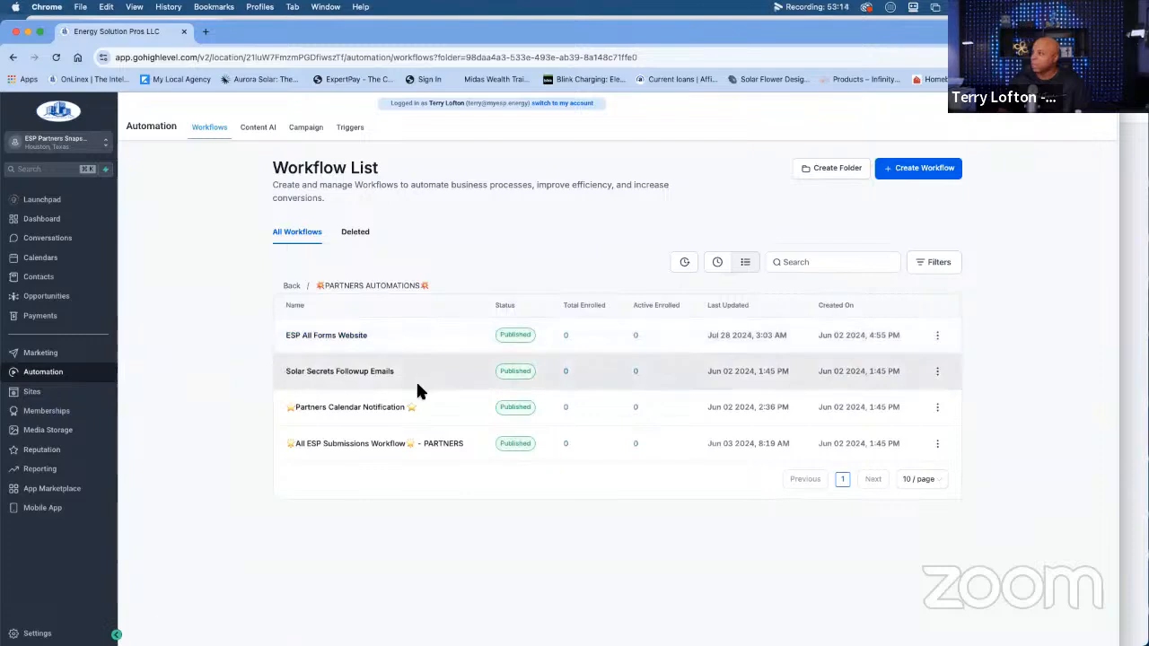
Open the All ESP Submissions Workflow - PARTNERS, look over its survey triggers and branches, and return to the workflow list.
click(354, 446)
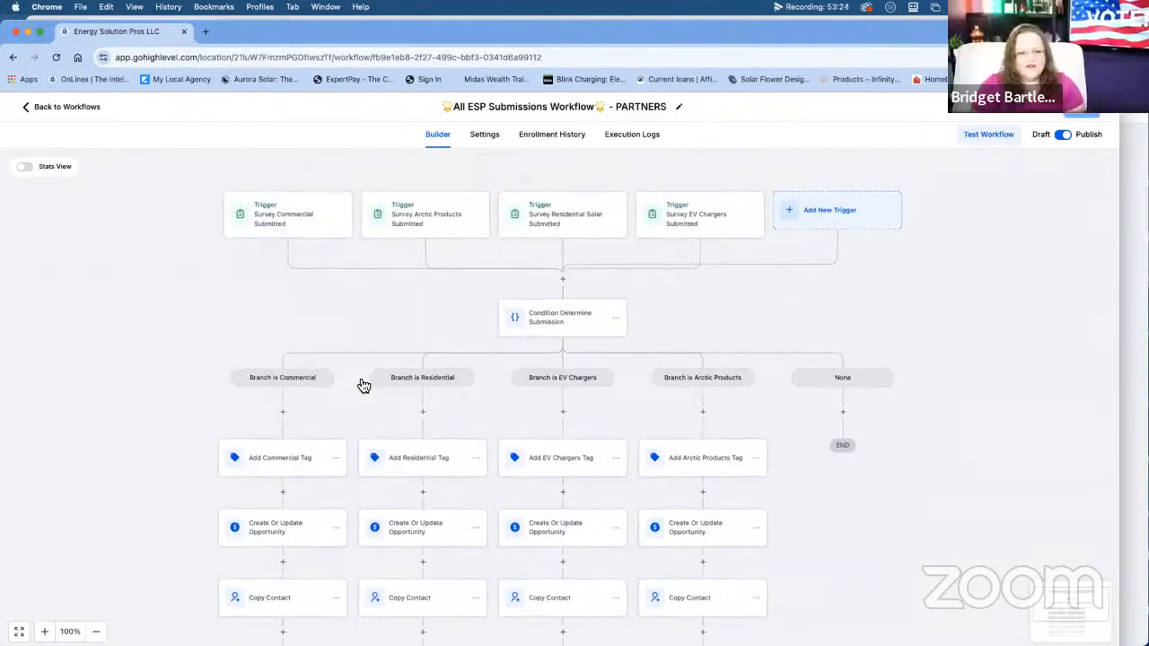
click(70, 111)
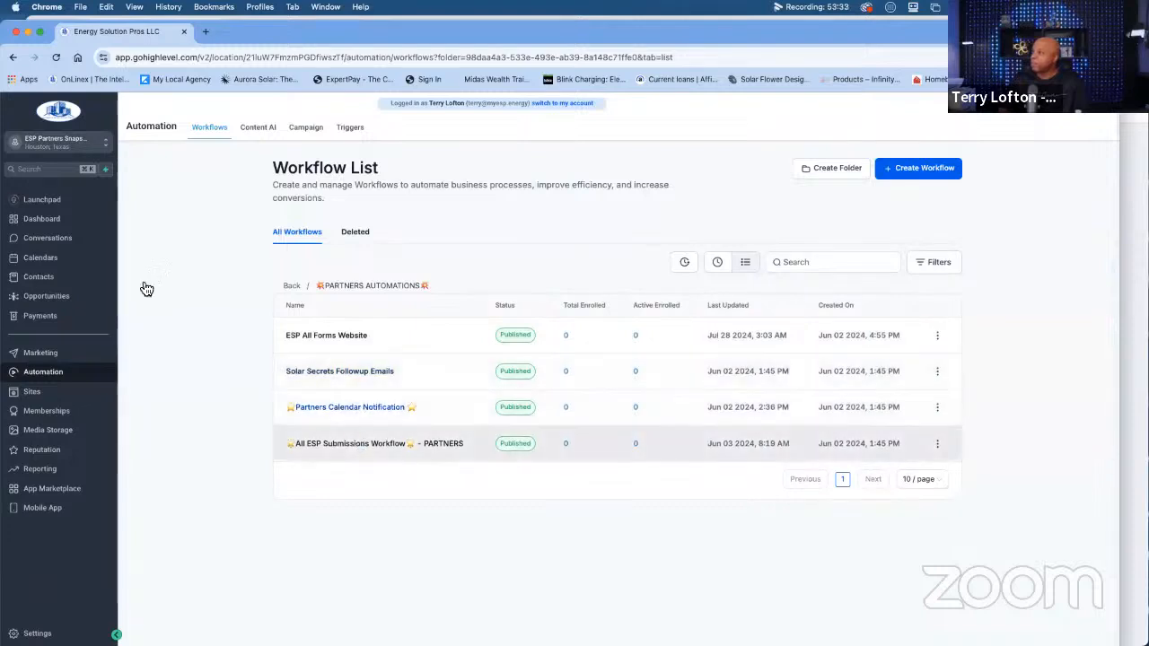
Switch to the E.S.P sub-account in Sheridan, WY and open the ESP Onboarding WORKFLOW from the ESP Onboarding DOC'S folder.
click(42, 144)
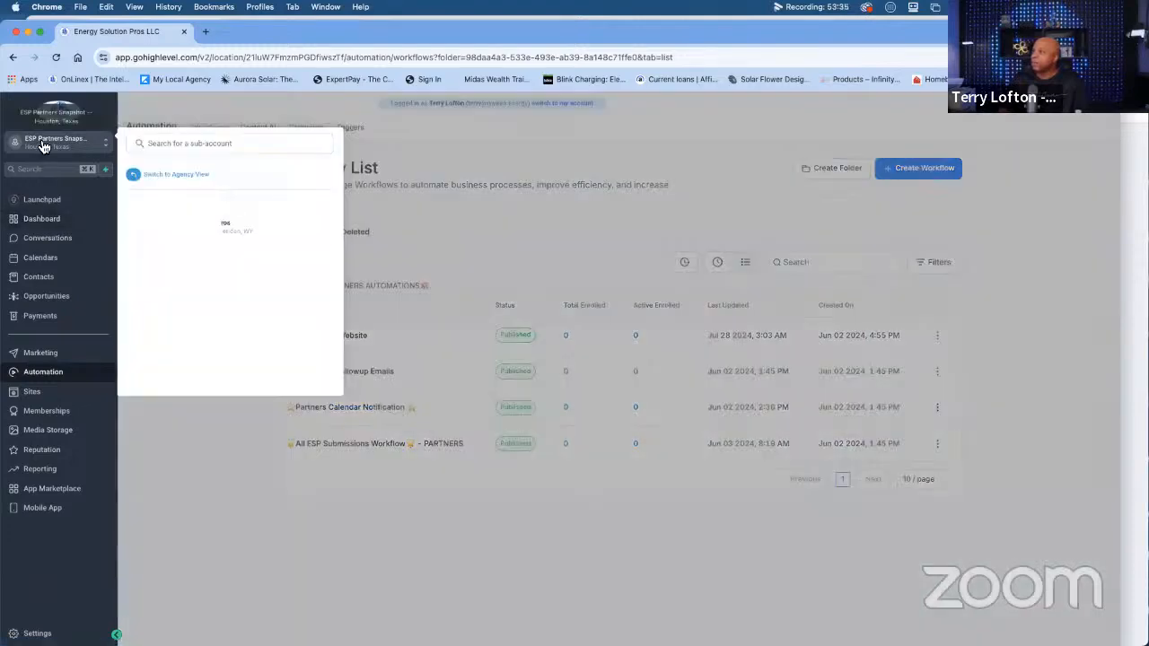
click(181, 229)
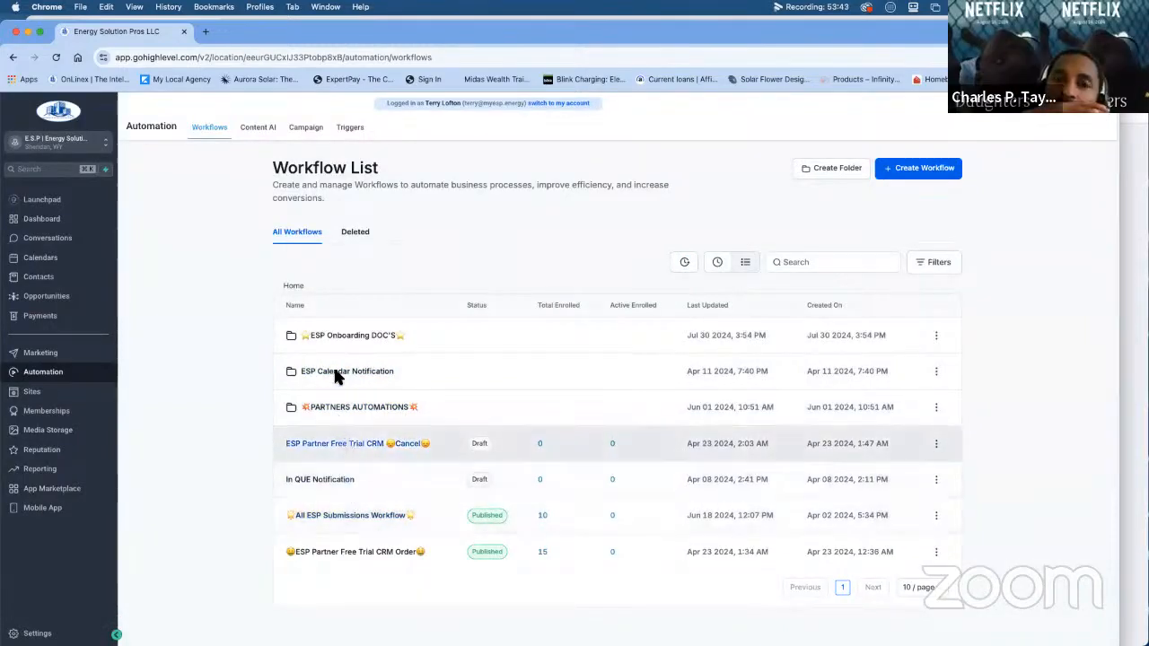
click(336, 335)
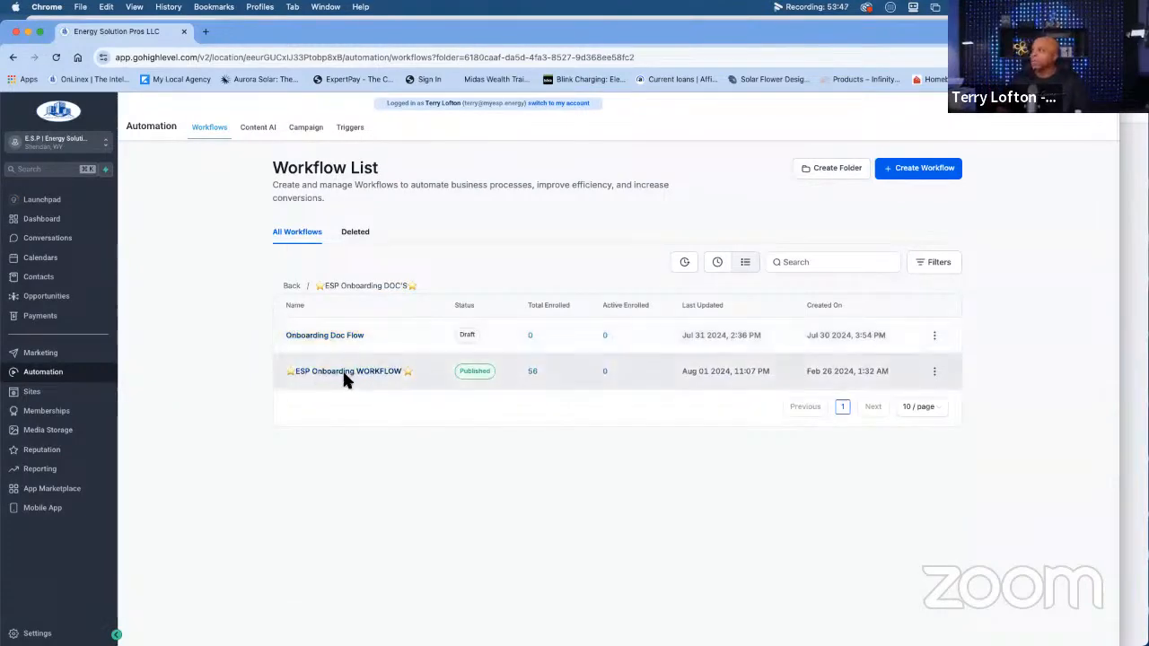
click(332, 376)
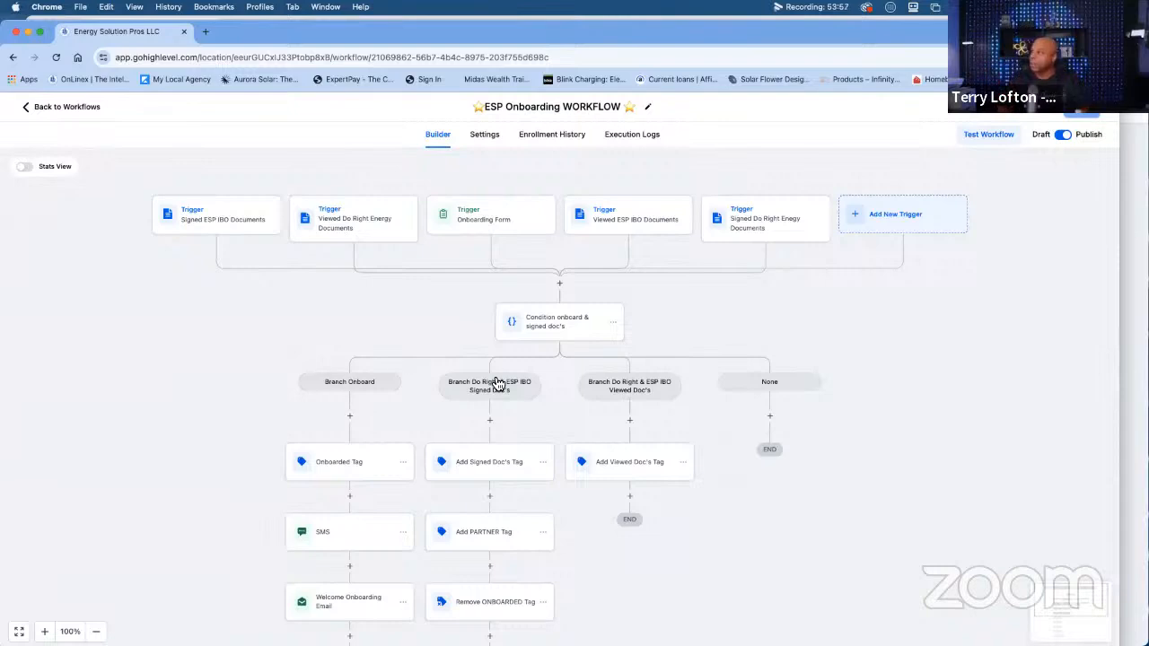
Examine the onboarding workflow's document and form triggers and the overall layout of the branches below its condition.
scroll(533, 395, down, 1)
scroll(533, 395, up, 1)
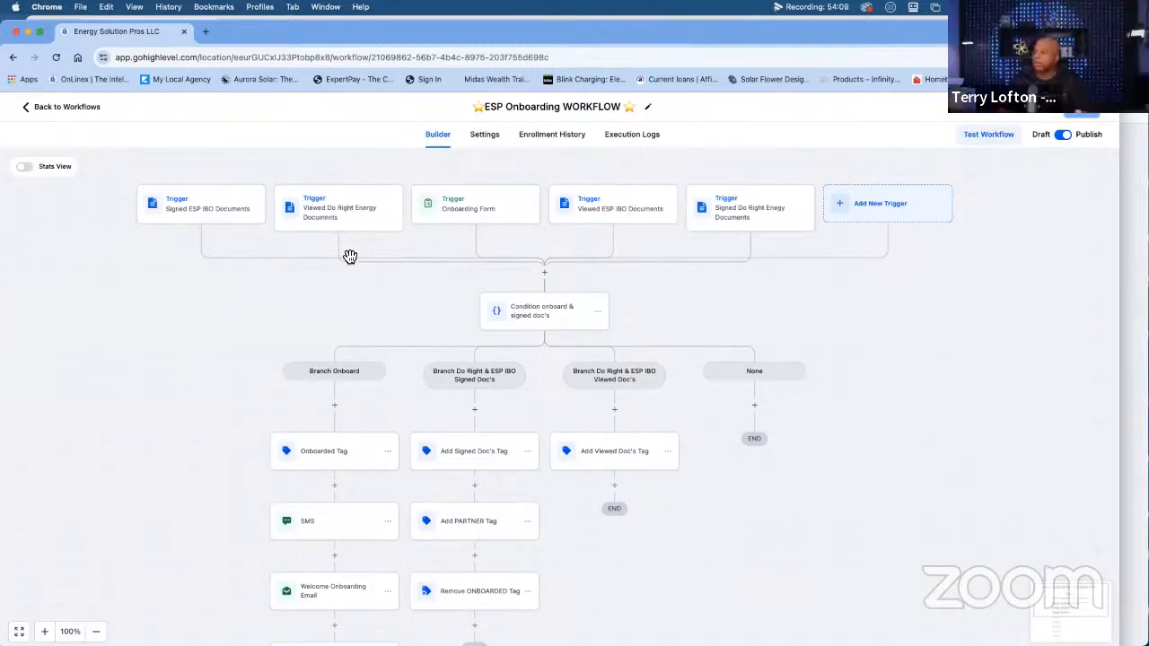
scroll(350, 256, down, 2)
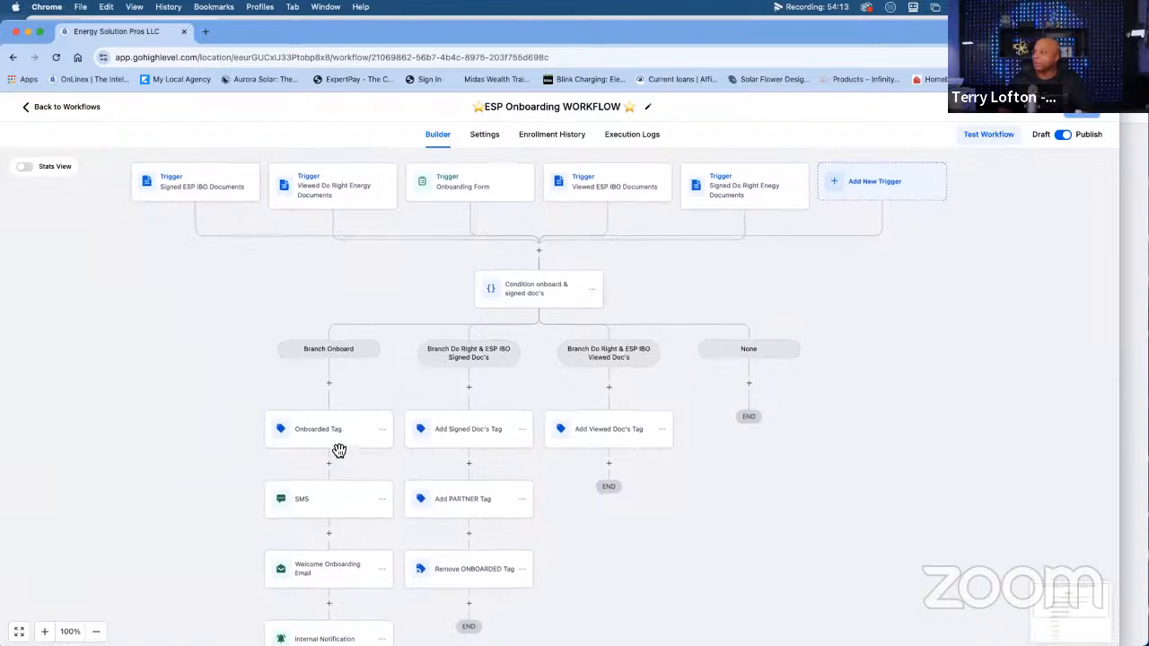
scroll(332, 367, down, 1)
scroll(336, 579, down, 5)
scroll(337, 578, down, 2)
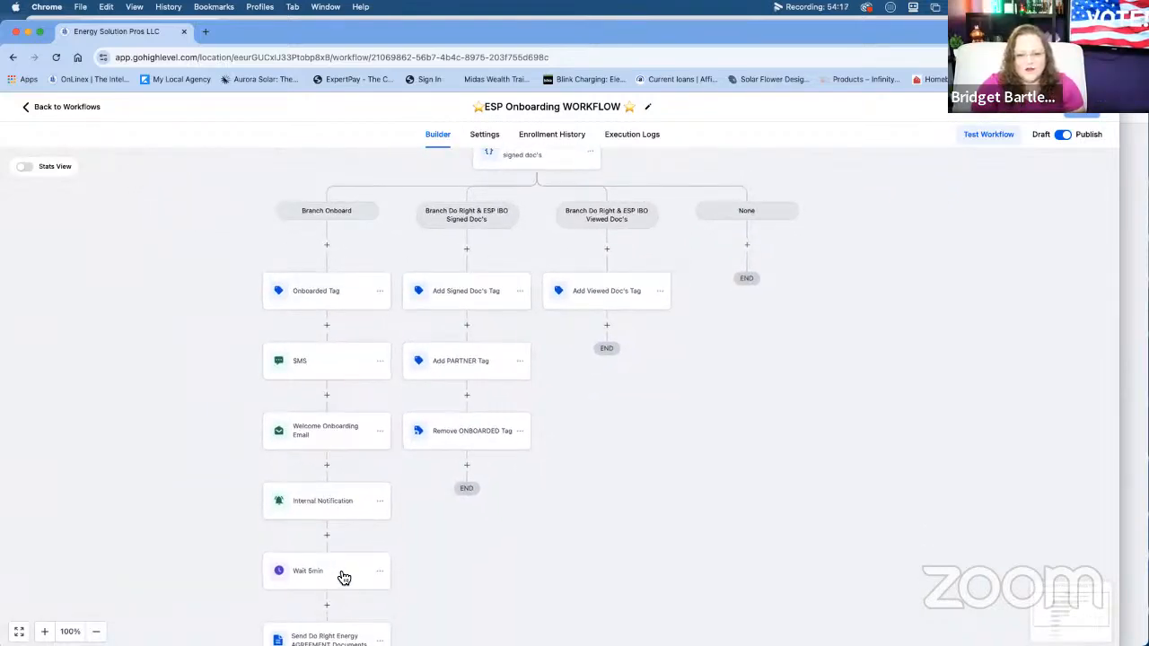
scroll(344, 577, up, 3)
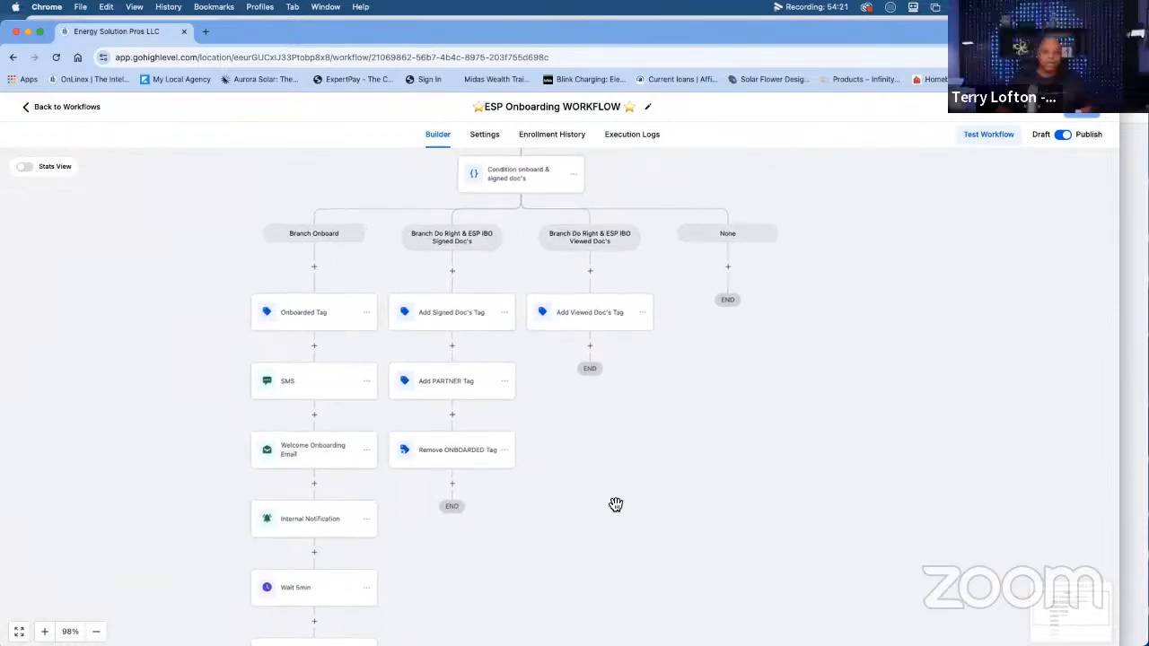
scroll(615, 504, up, 2)
scroll(620, 509, up, 6)
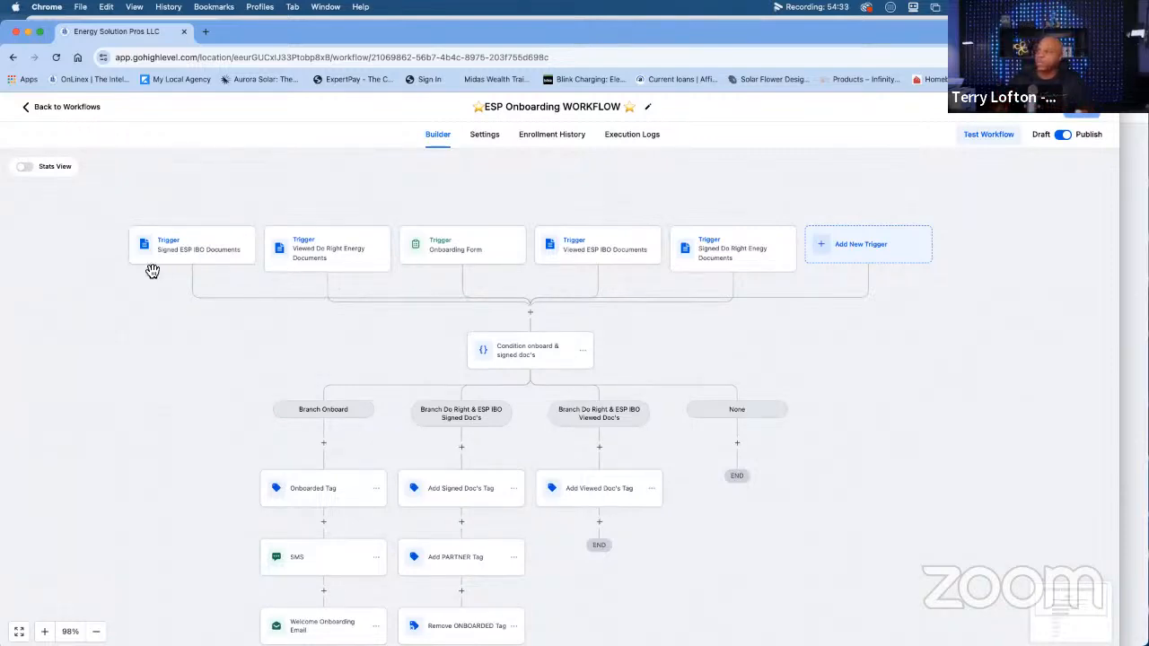
Examine the Branch Onboard sequence from the Onboarded Tag through the messages and waits to the Send ESP IBO Documents action.
scroll(217, 400, down, 2)
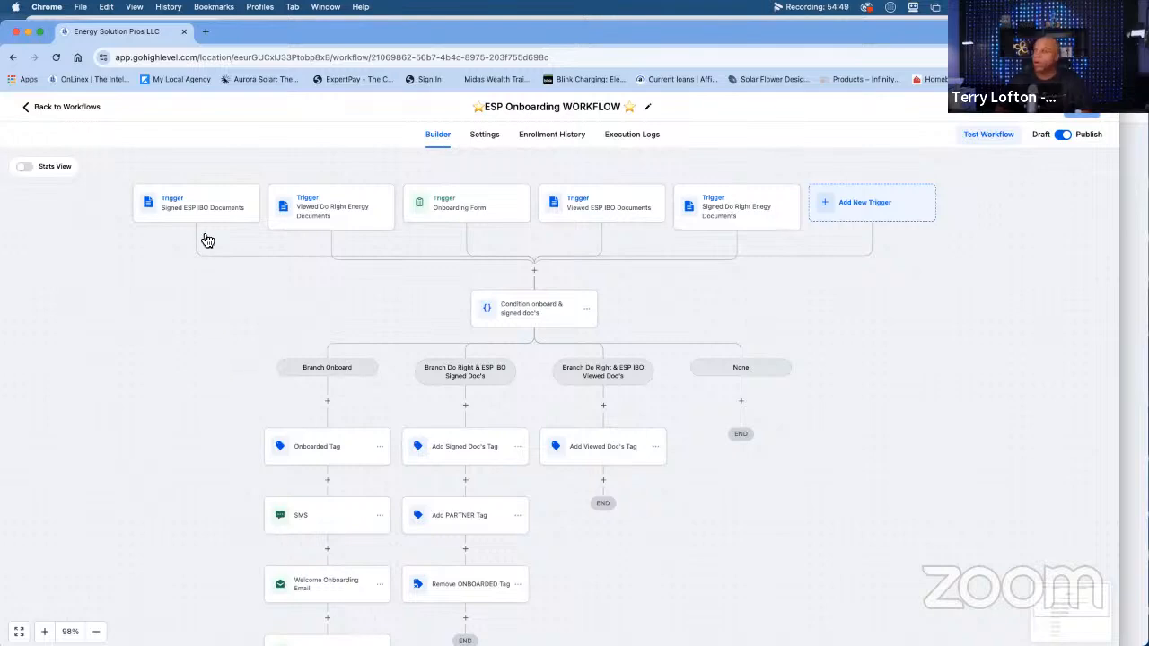
scroll(274, 473, down, 3)
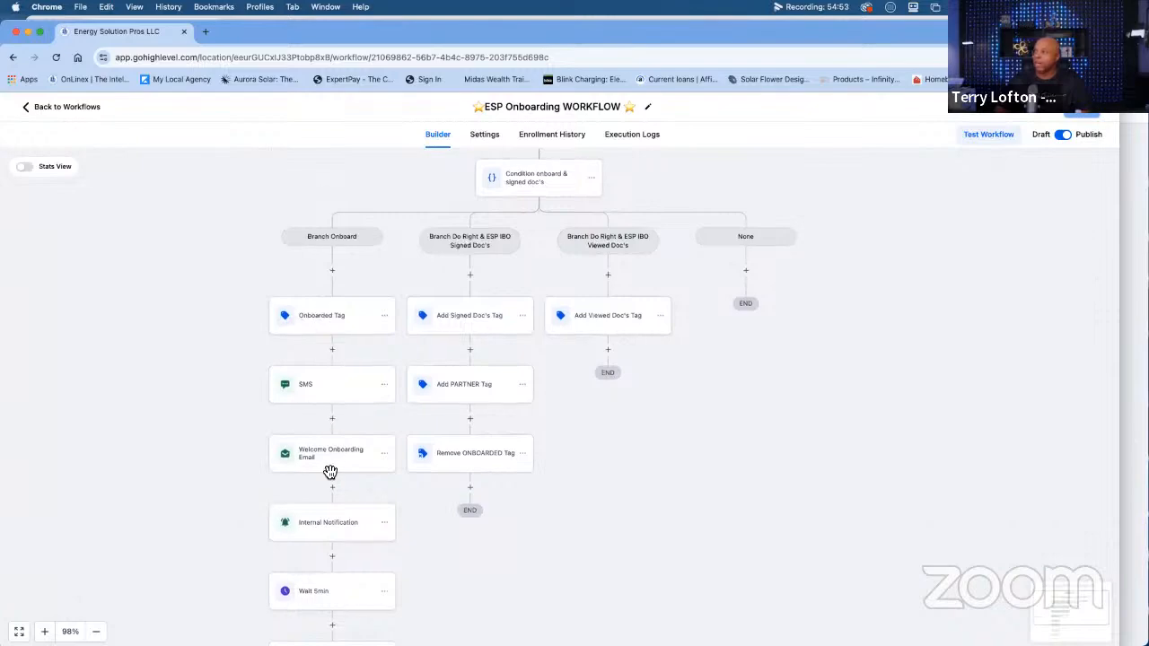
scroll(329, 476, down, 4)
scroll(329, 482, down, 3)
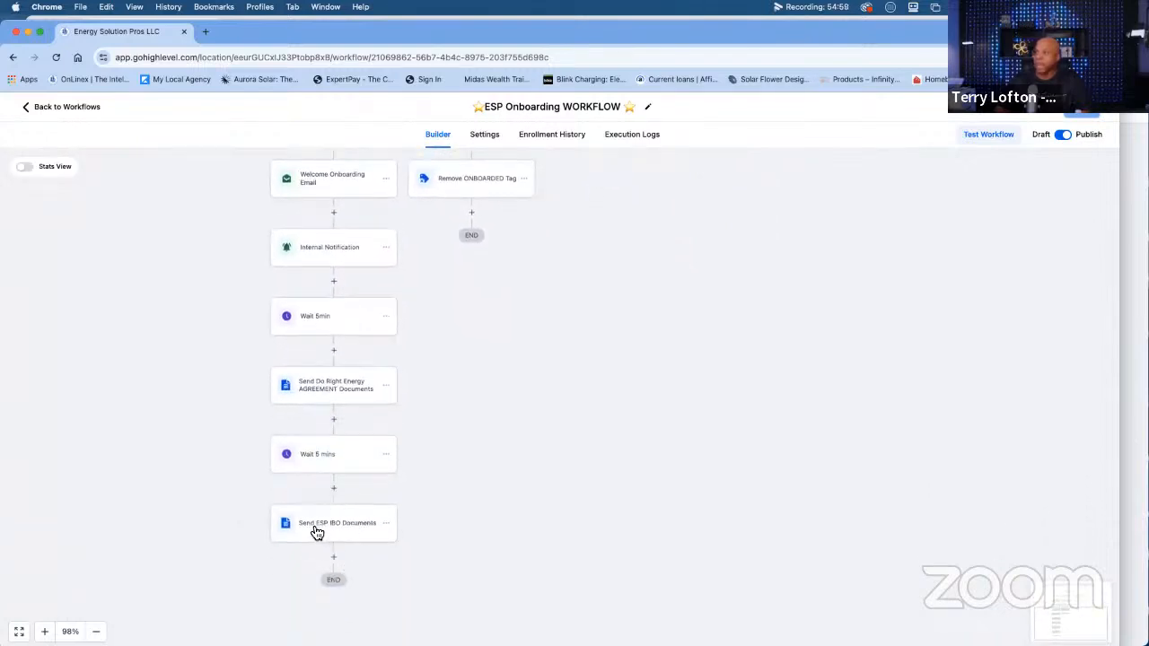
scroll(317, 533, up, 5)
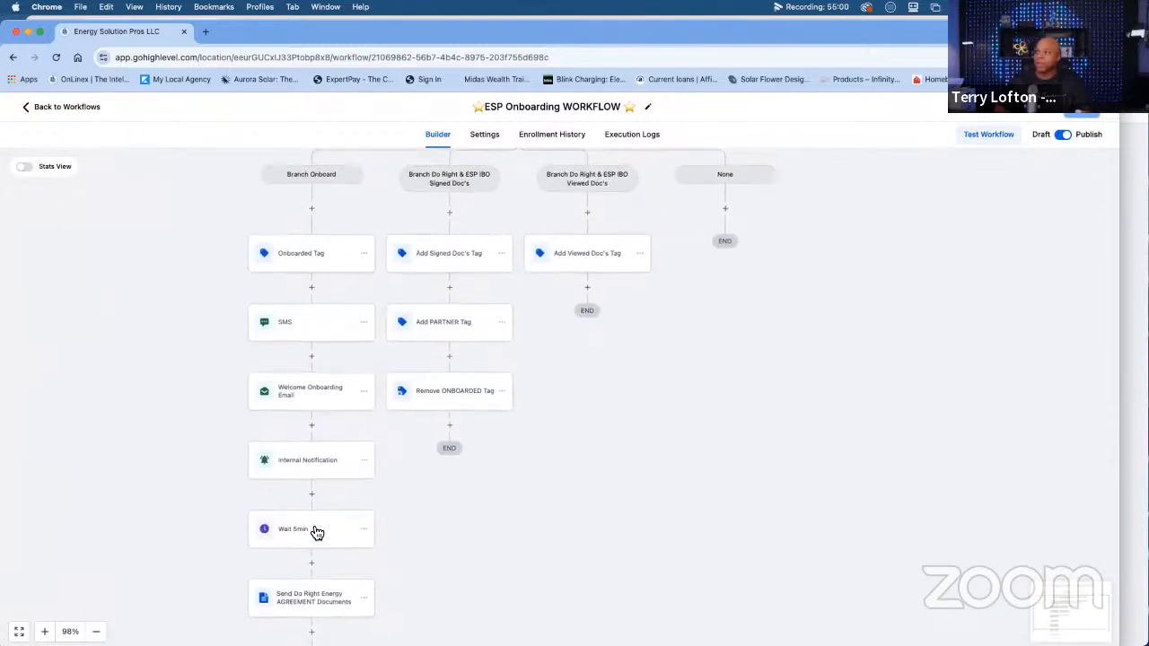
scroll(317, 533, up, 1)
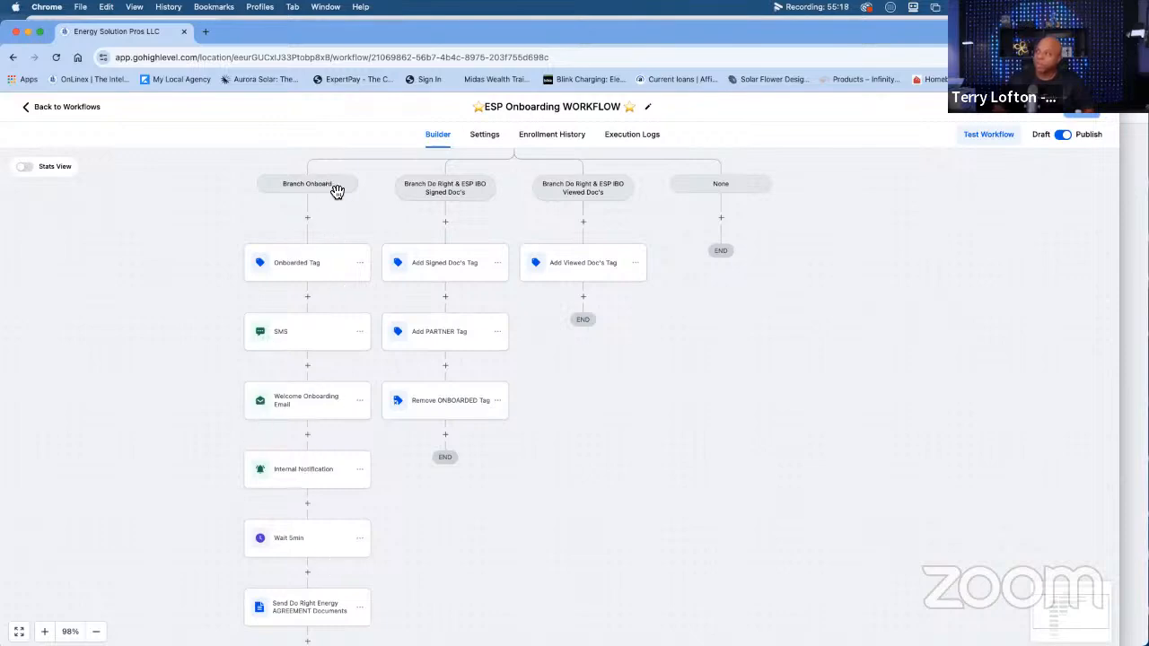
scroll(308, 389, down, 5)
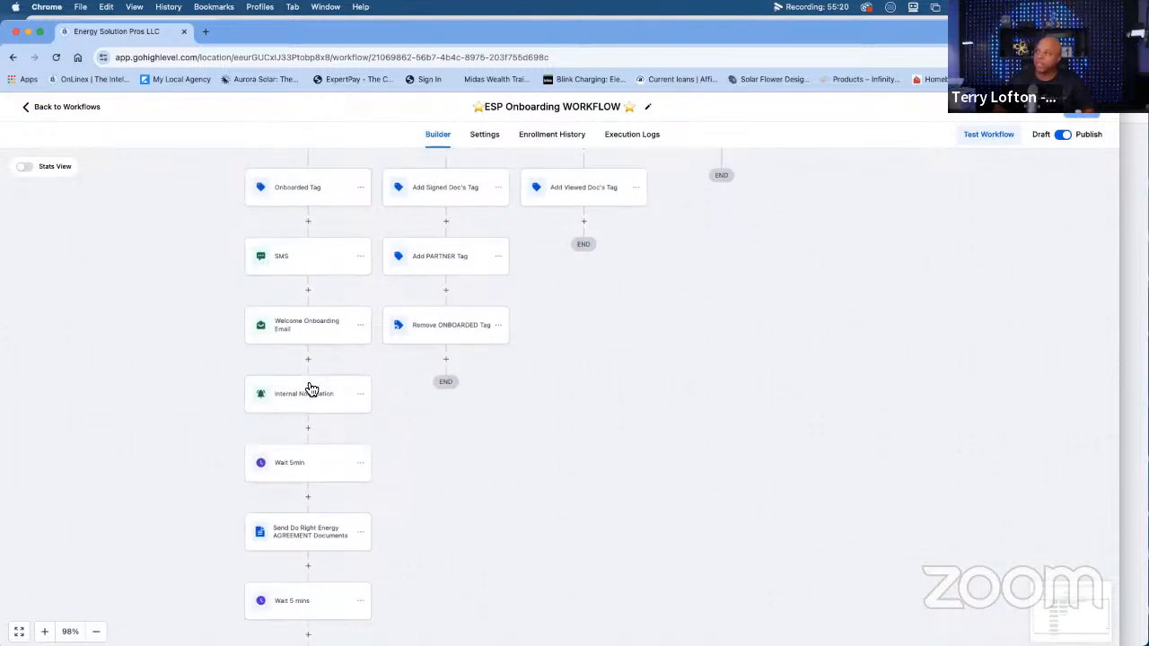
scroll(289, 554, down, 2)
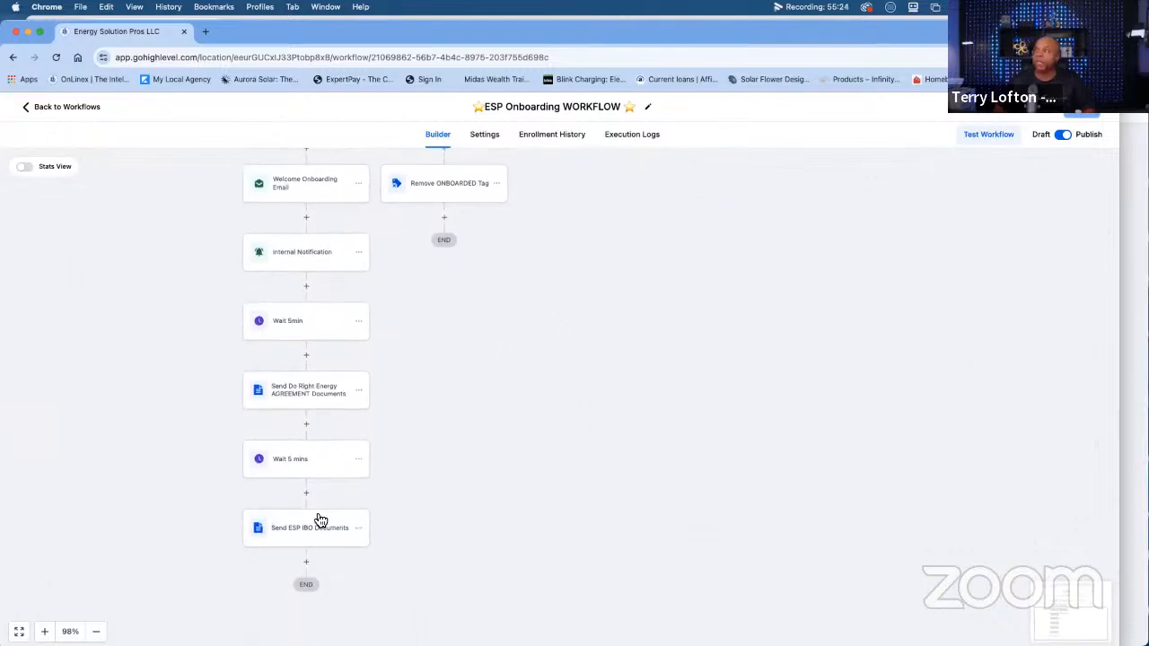
scroll(320, 520, up, 6)
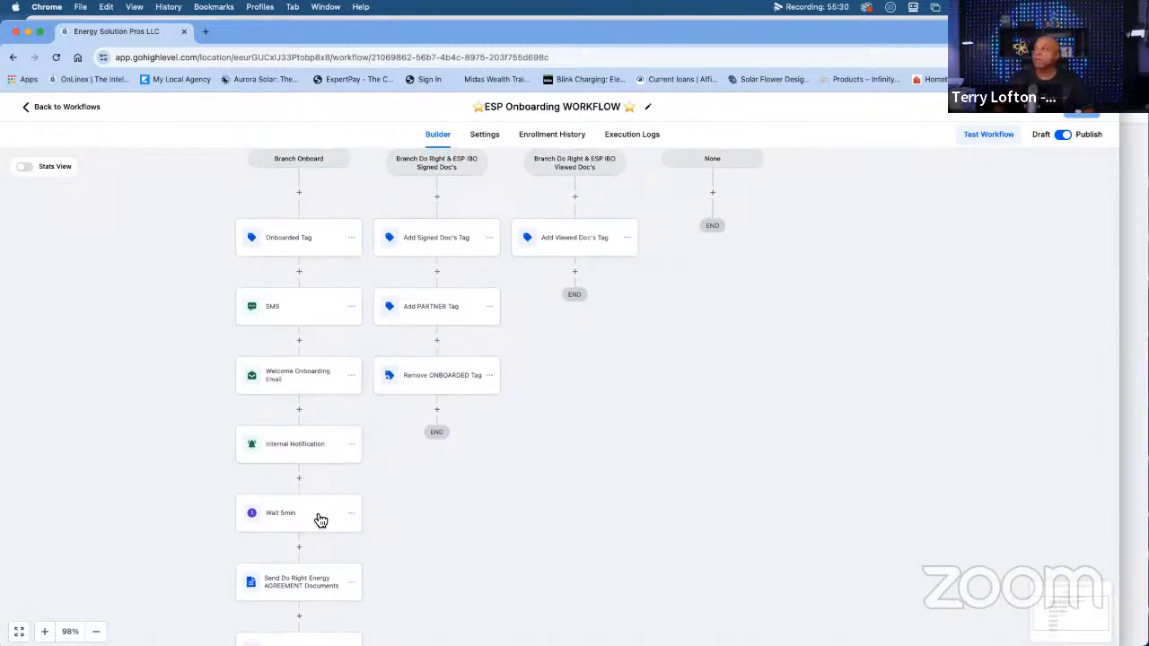
scroll(321, 521, up, 1)
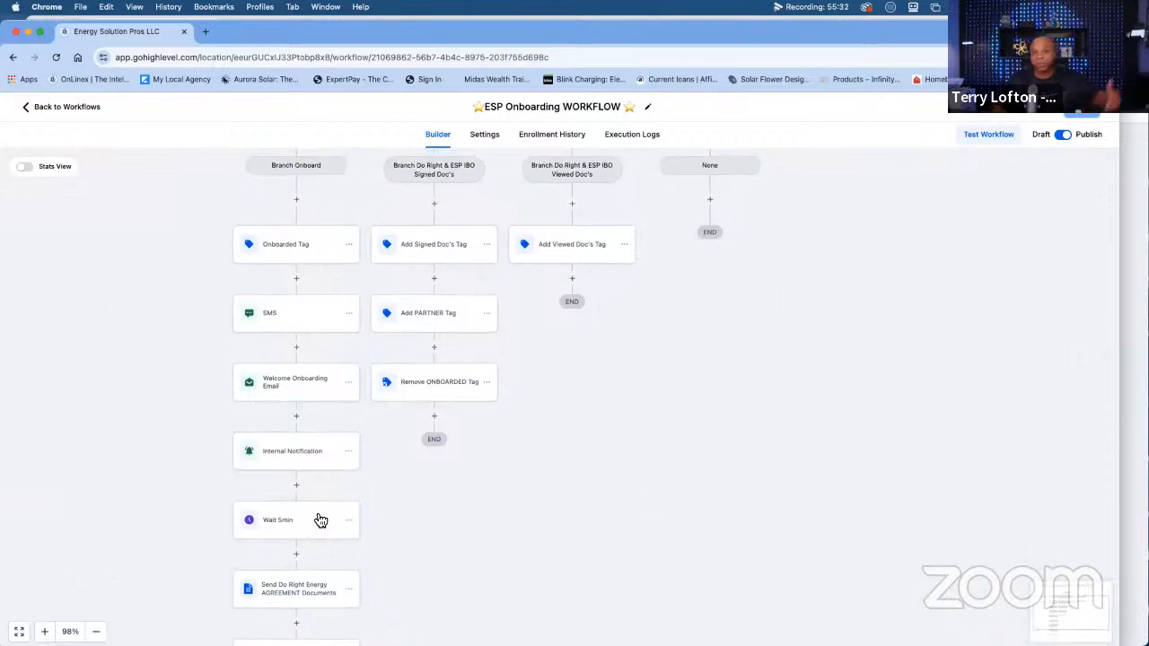
scroll(320, 521, up, 1)
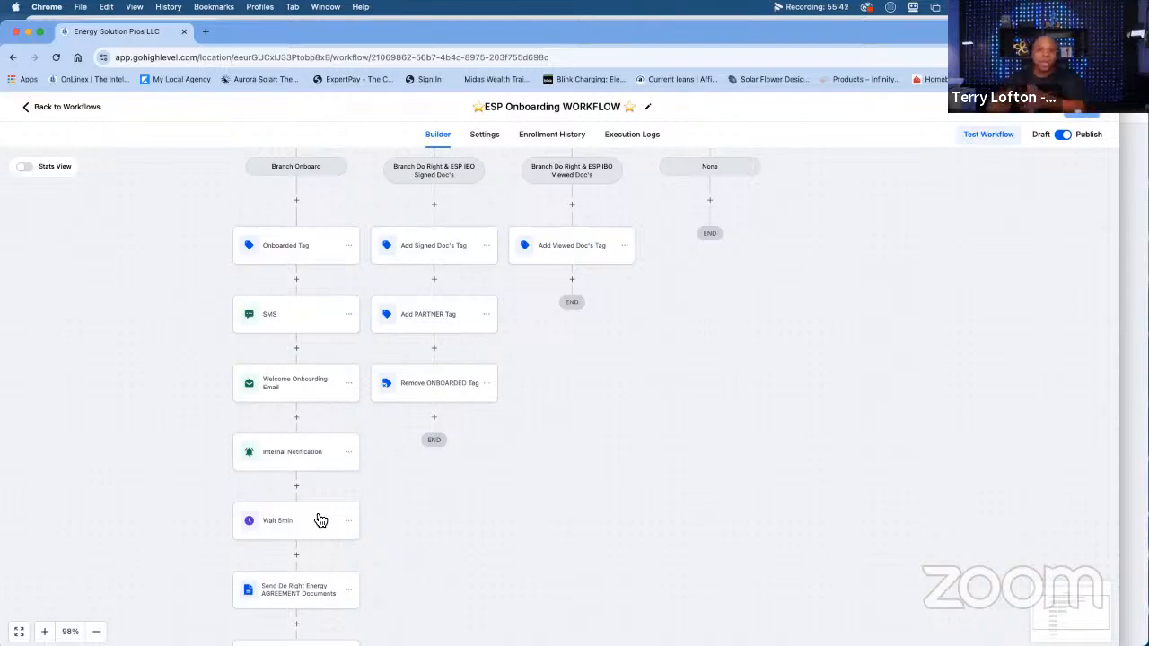
scroll(320, 520, up, 2)
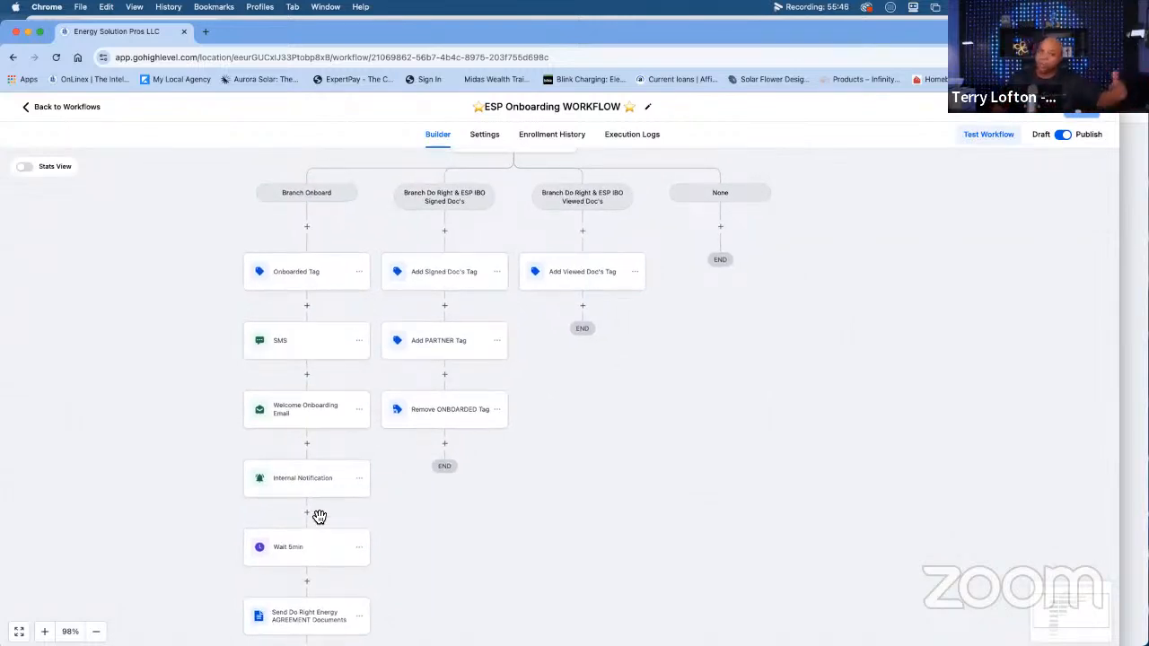
Examine the tag actions in the Do Right & ESP IBO Signed Doc's and Viewed Doc's branches.
scroll(321, 519, up, 2)
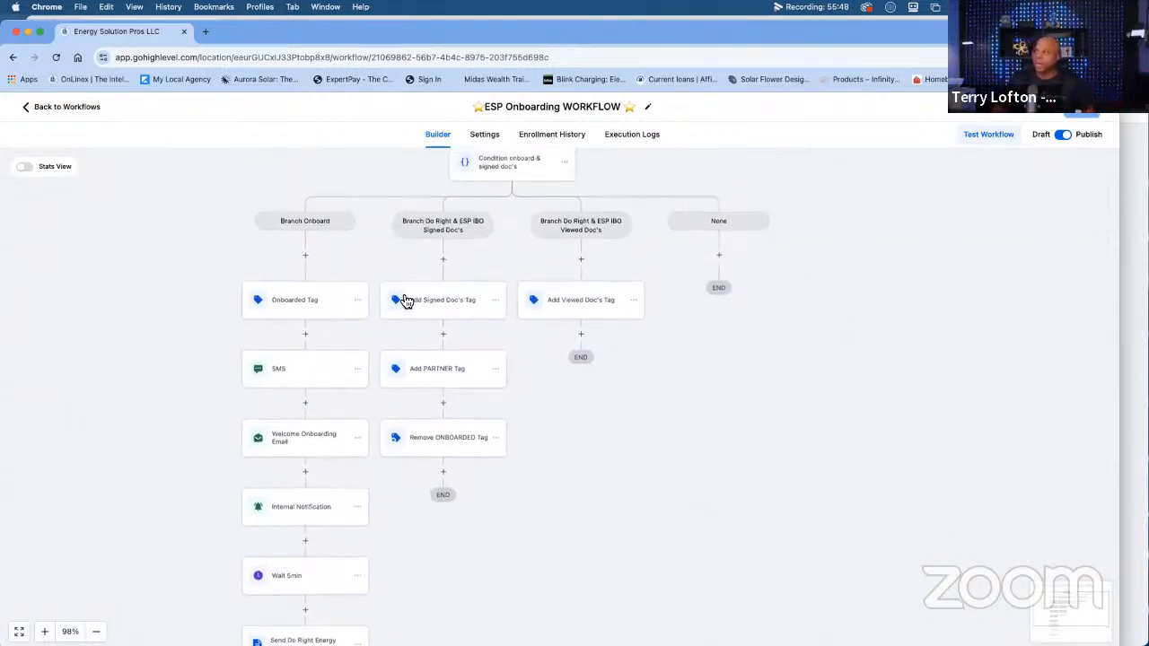
scroll(481, 265, up, 2)
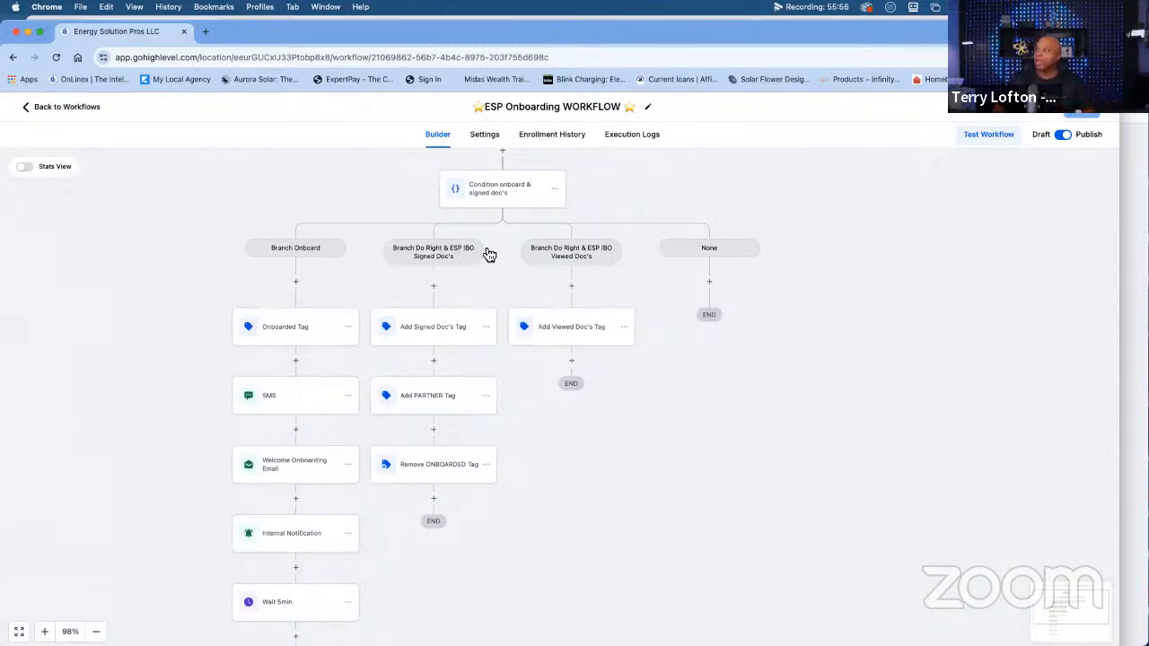
scroll(483, 253, up, 1)
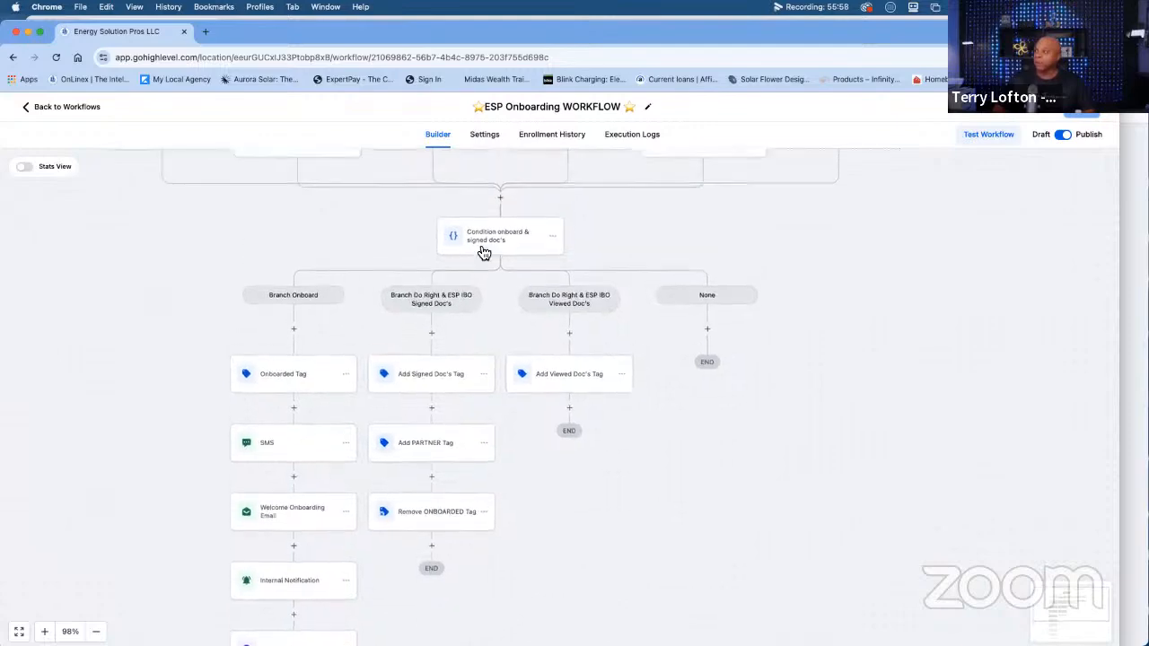
scroll(483, 247, up, 2)
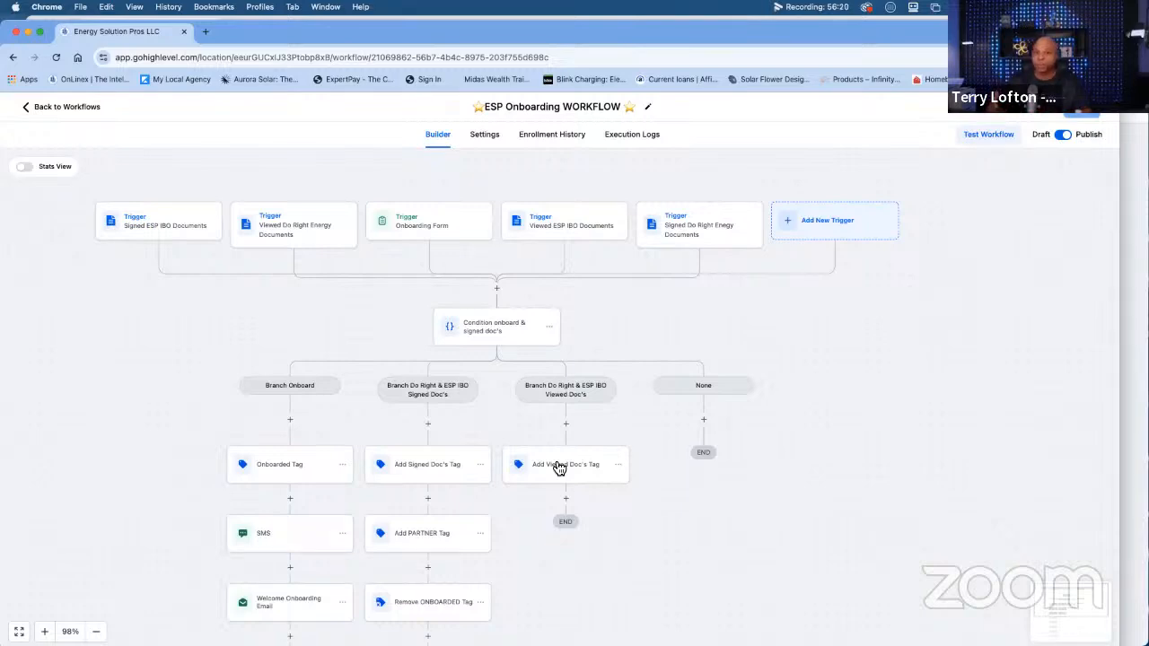
scroll(565, 477, down, 3)
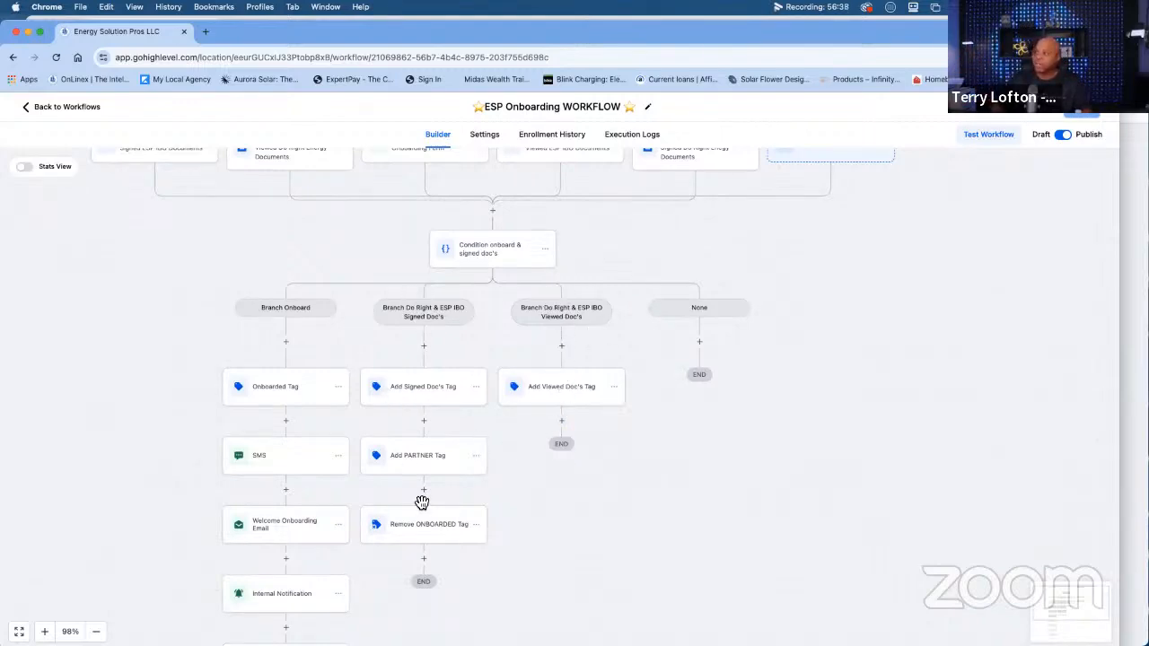
scroll(422, 503, down, 3)
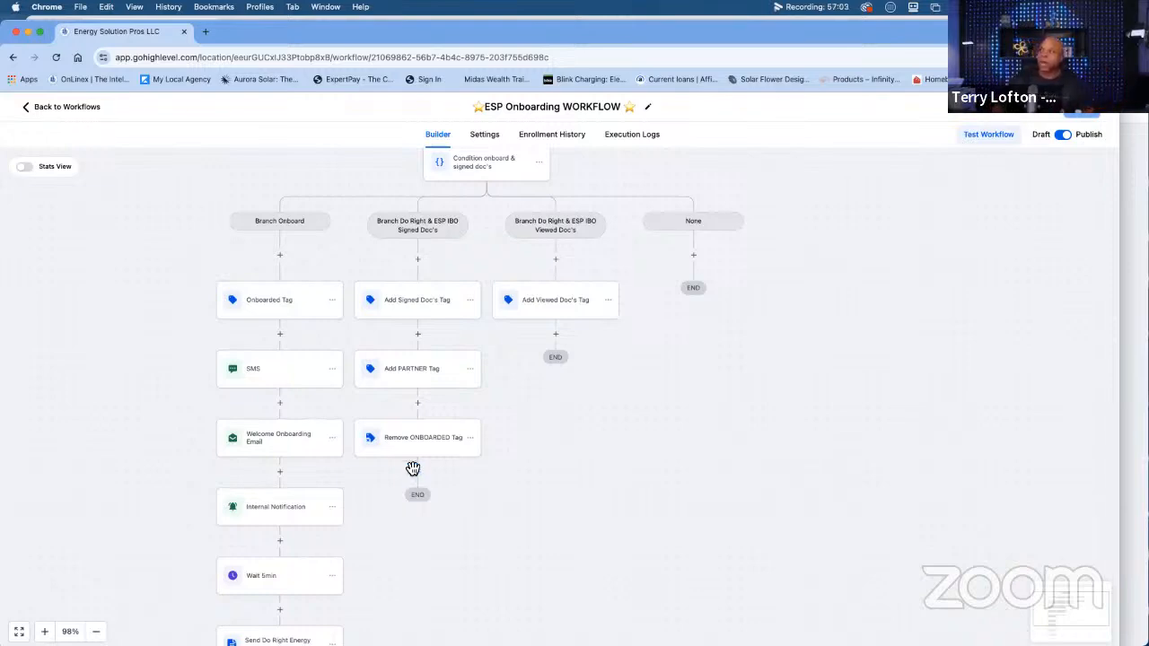
scroll(413, 469, up, 1)
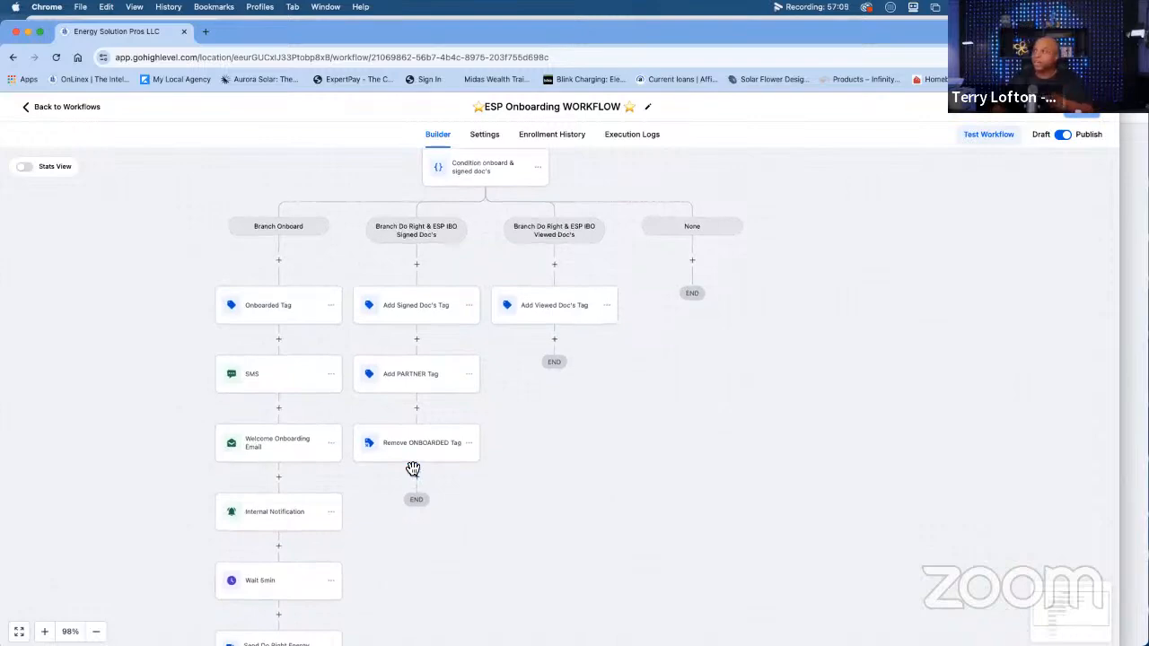
scroll(412, 468, up, 2)
scroll(414, 473, up, 1)
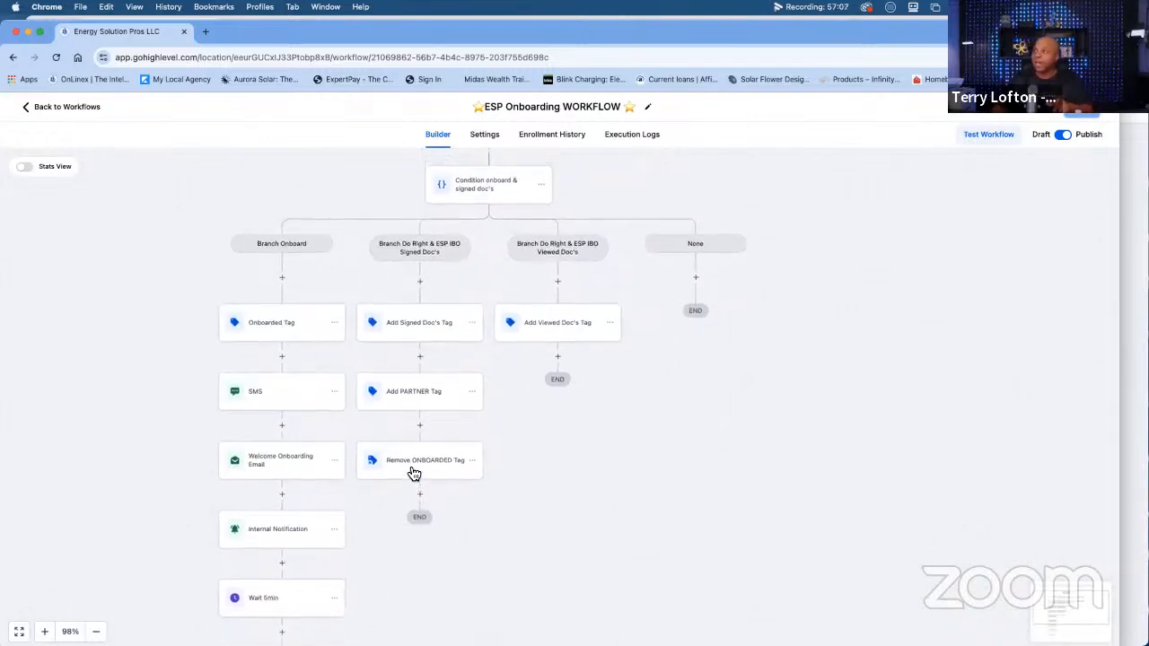
scroll(414, 473, up, 10)
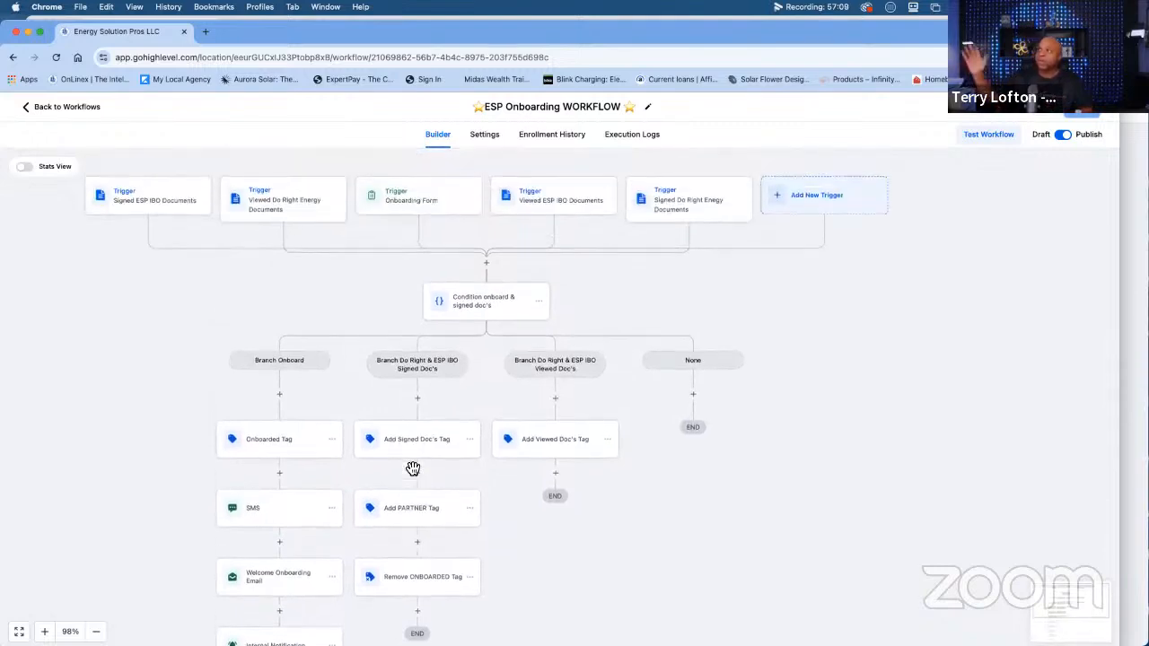
Open the Condition onboard & signed doc's action, examine each branch's trigger conditions and AND/OR logic, and close it without changes.
click(482, 306)
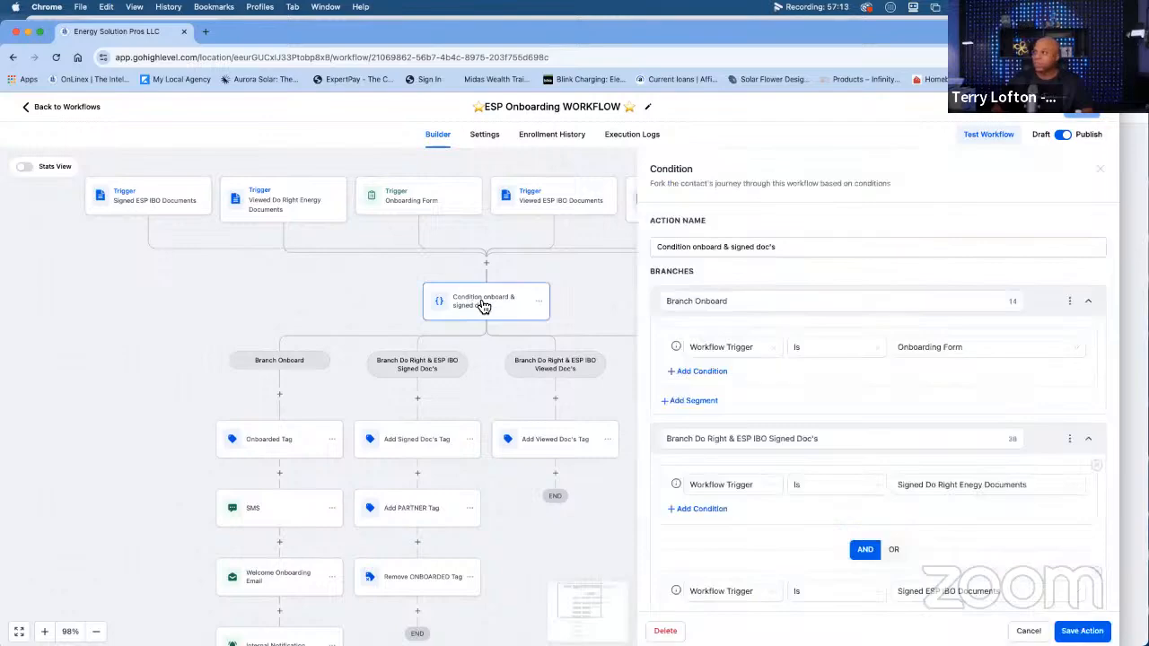
scroll(686, 384, down, 5)
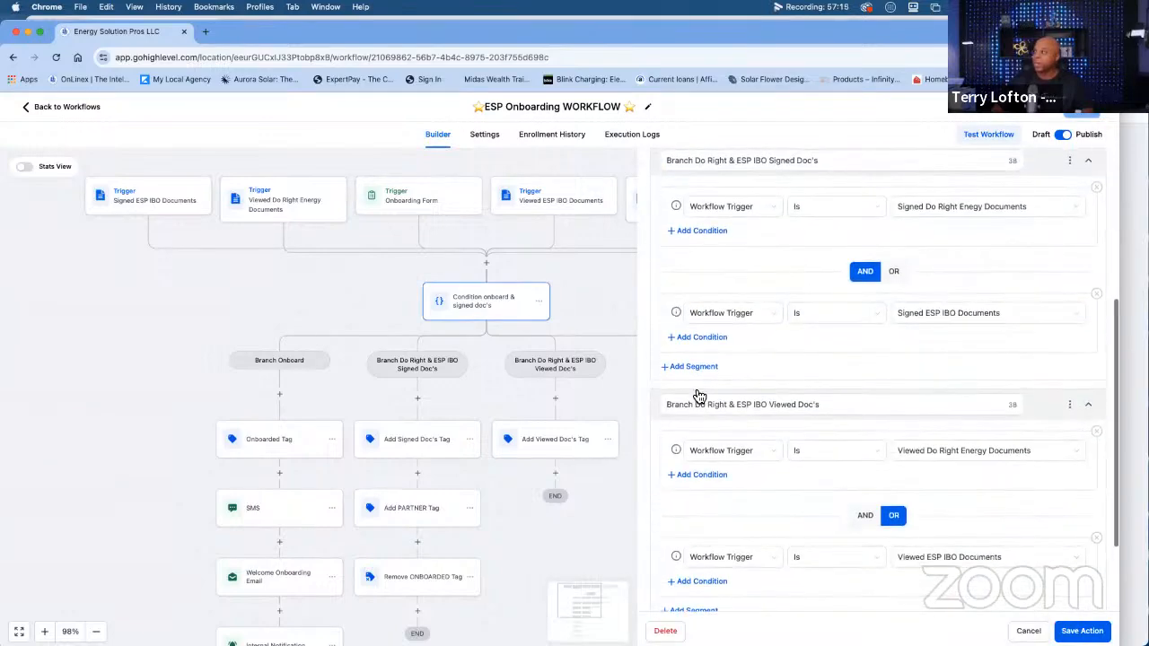
scroll(947, 254, up, 1)
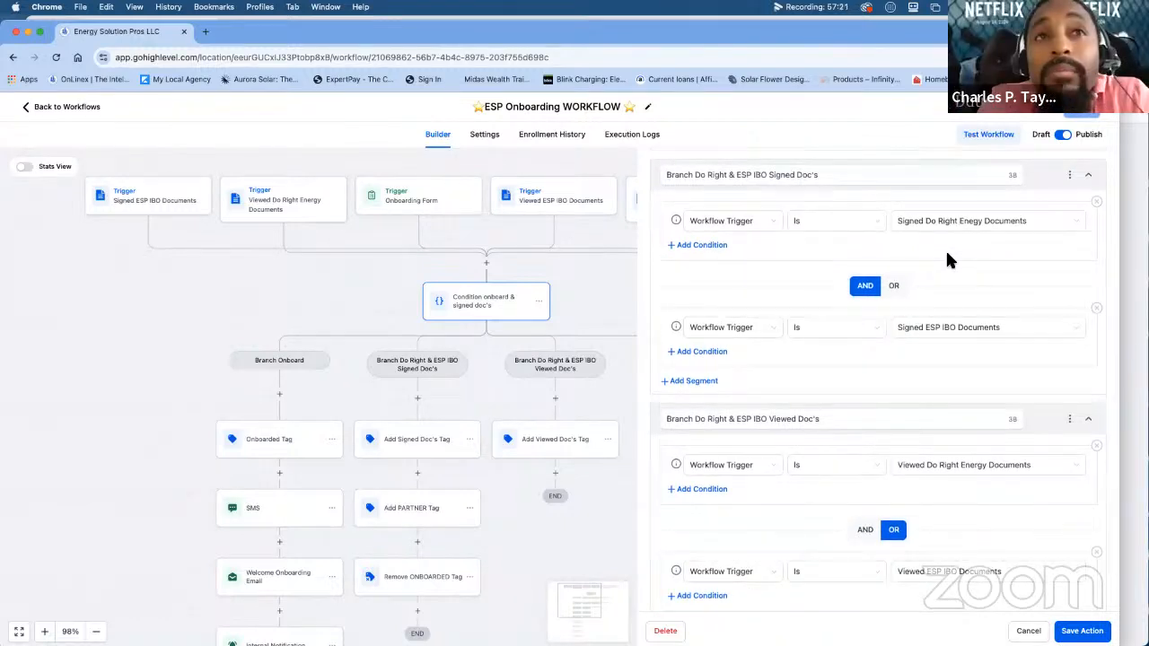
scroll(946, 254, down, 1)
scroll(947, 254, down, 2)
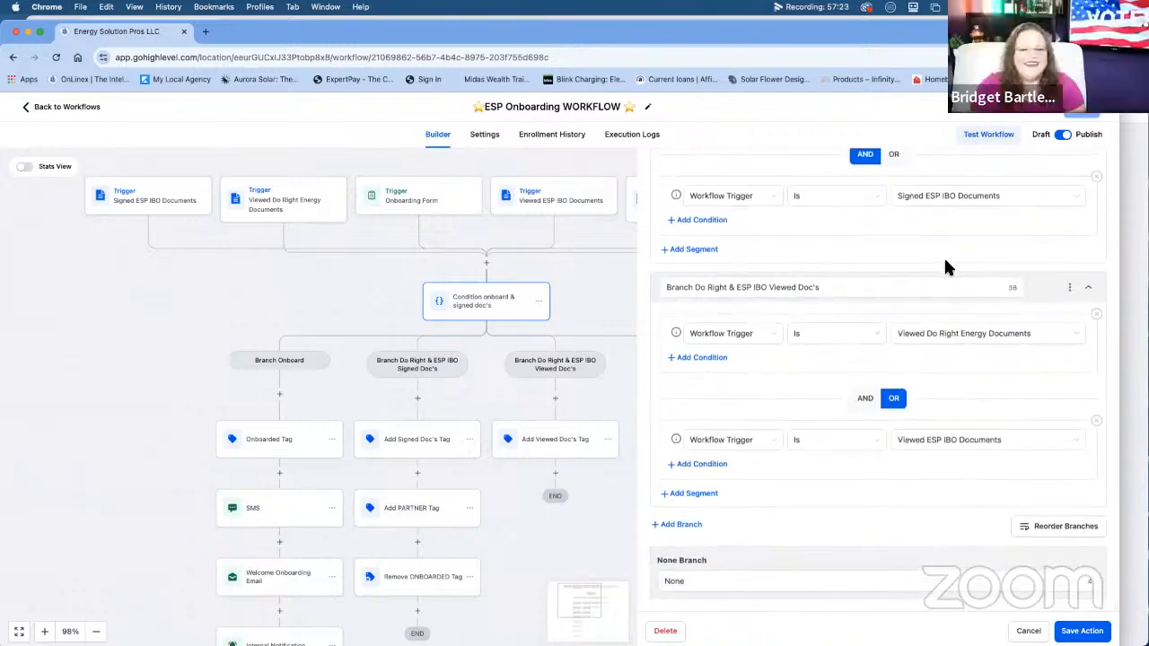
scroll(943, 256, up, 5)
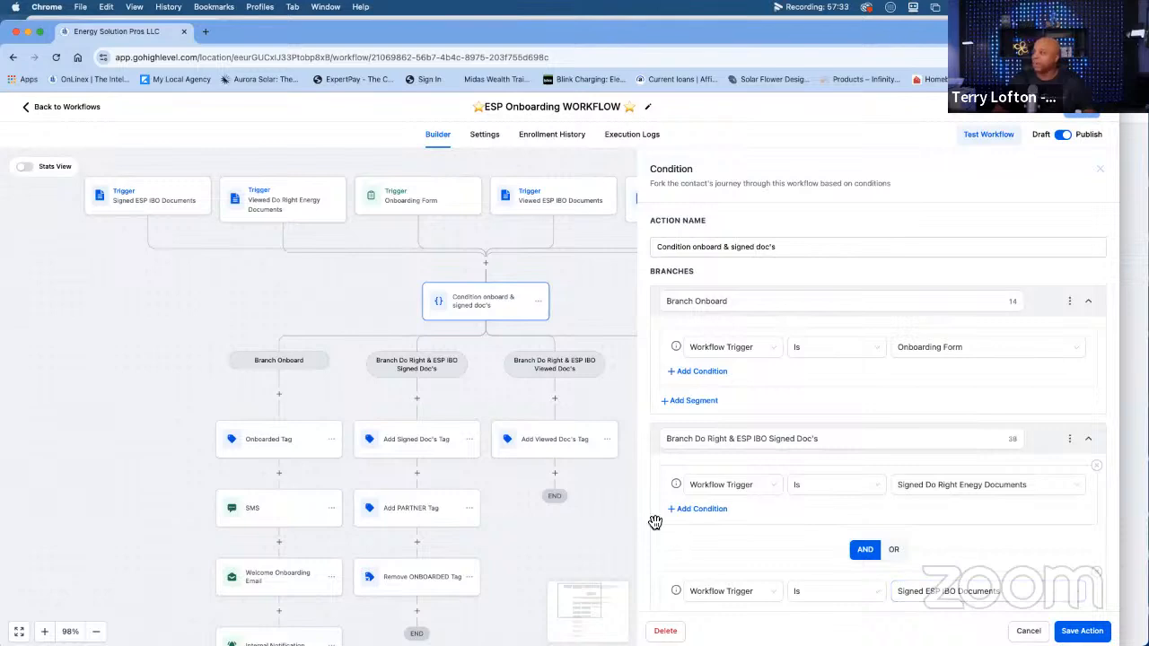
click(596, 509)
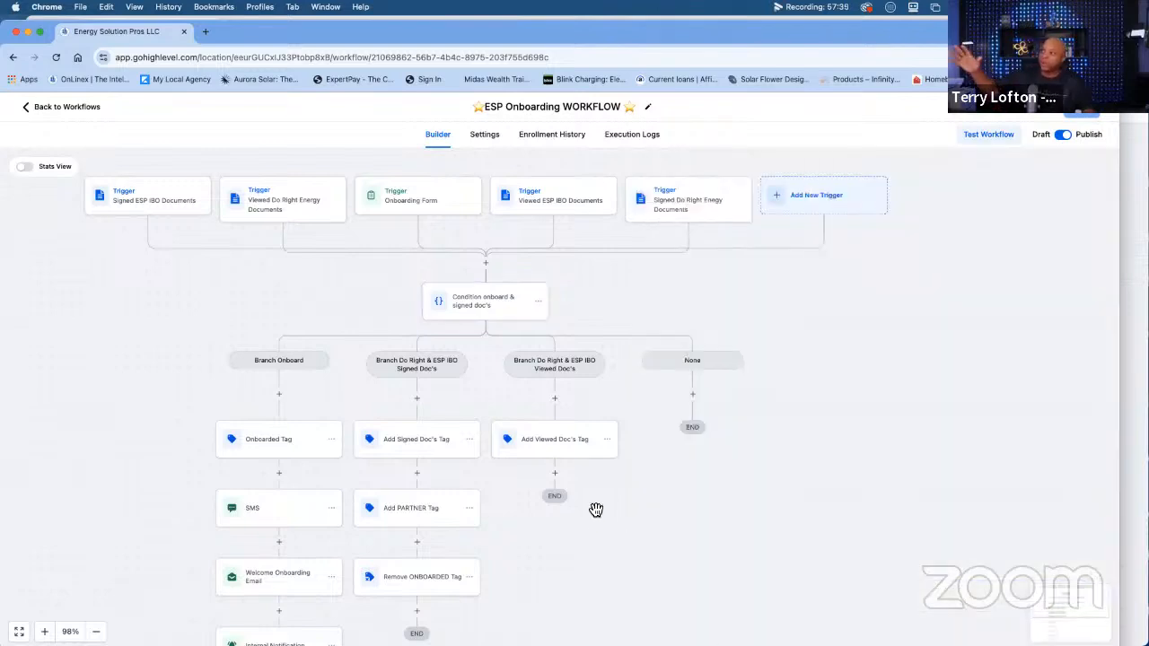